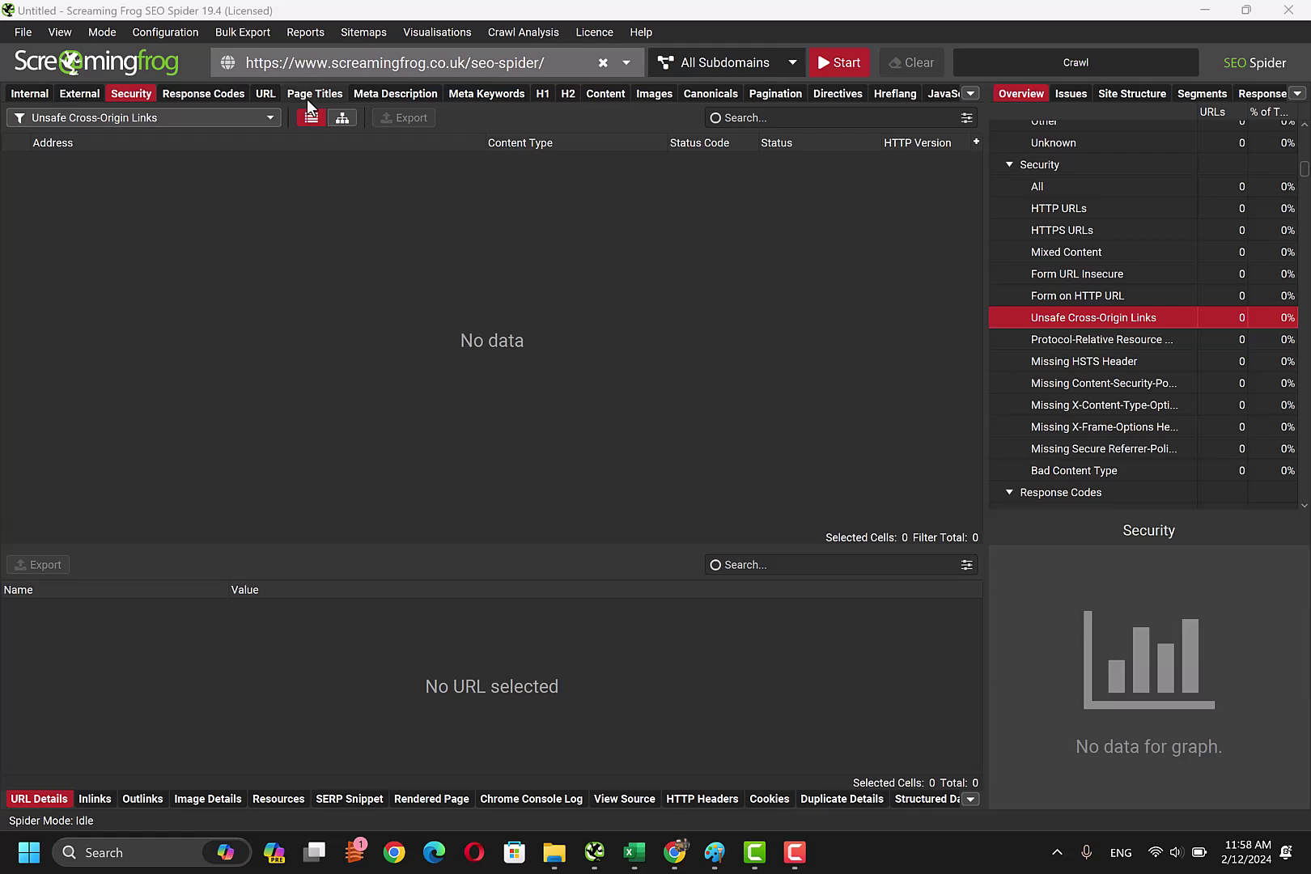
{"action": "left_click", "coordinate": [688, 65]}
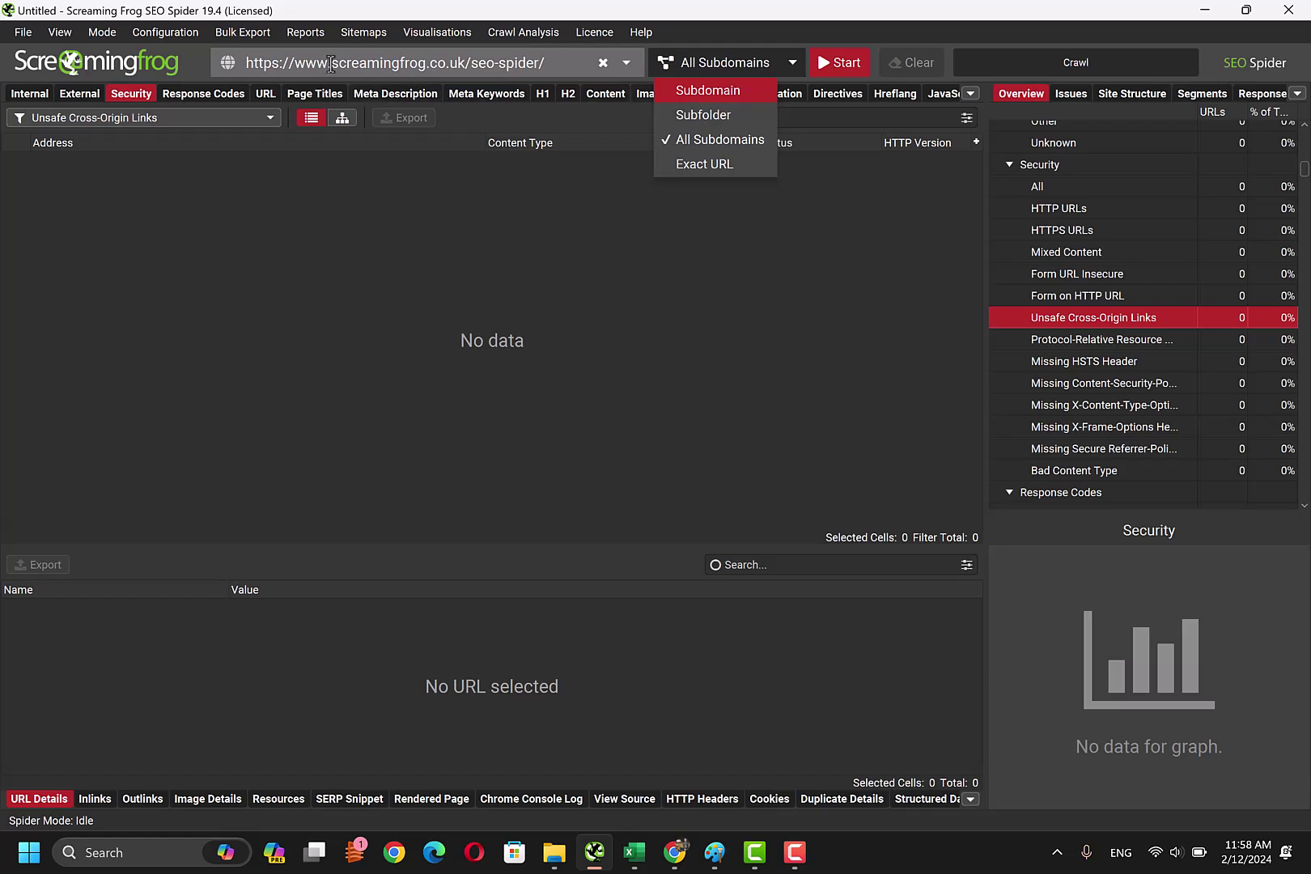
{"action": "left_click", "coordinate": [291, 36]}
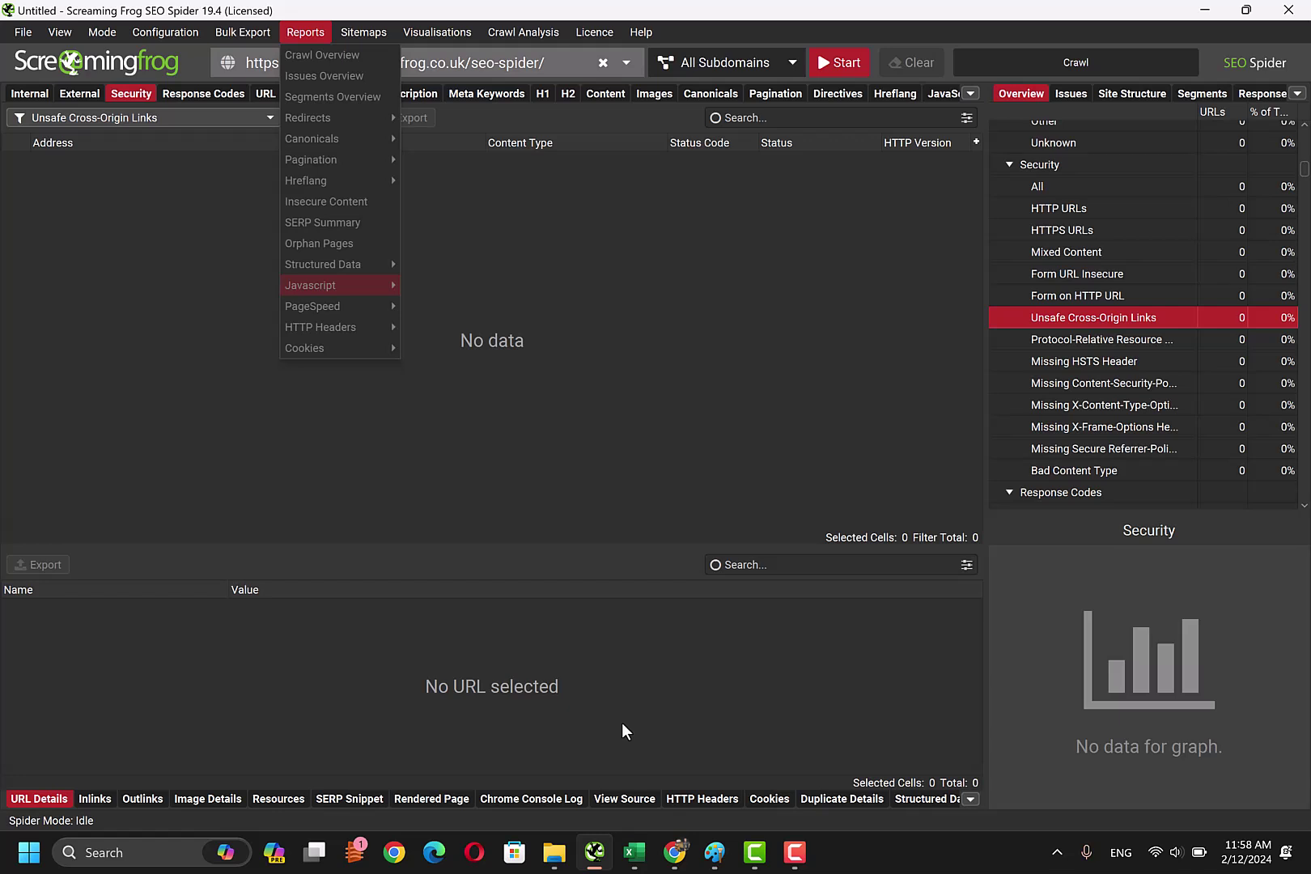
- Switch to the blank Paint canvas and draw three rectangles in a row, the first about 283 × 190 px and the third about 325 × 209 px
{"action": "left_click", "coordinate": [711, 856]}
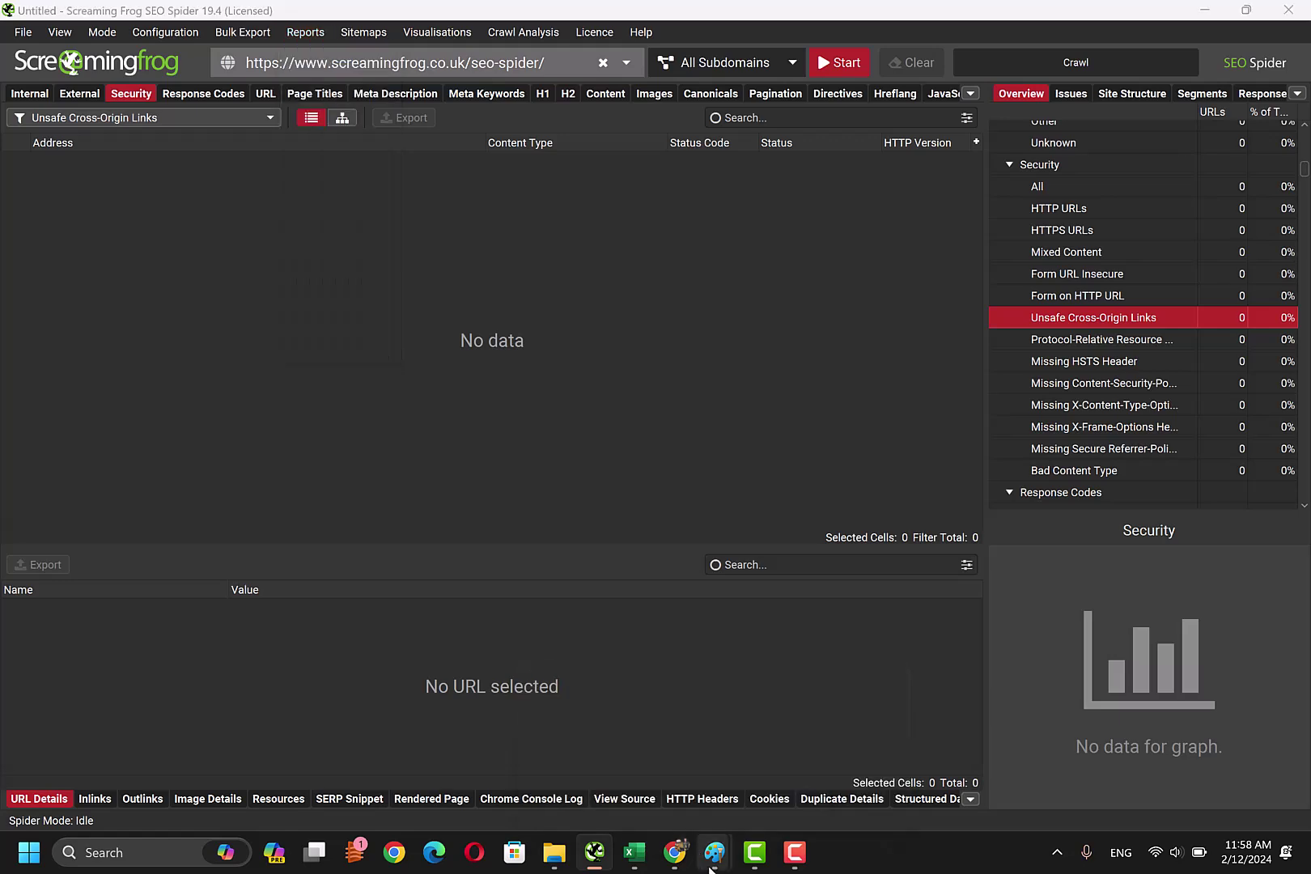
{"action": "left_click", "coordinate": [612, 755]}
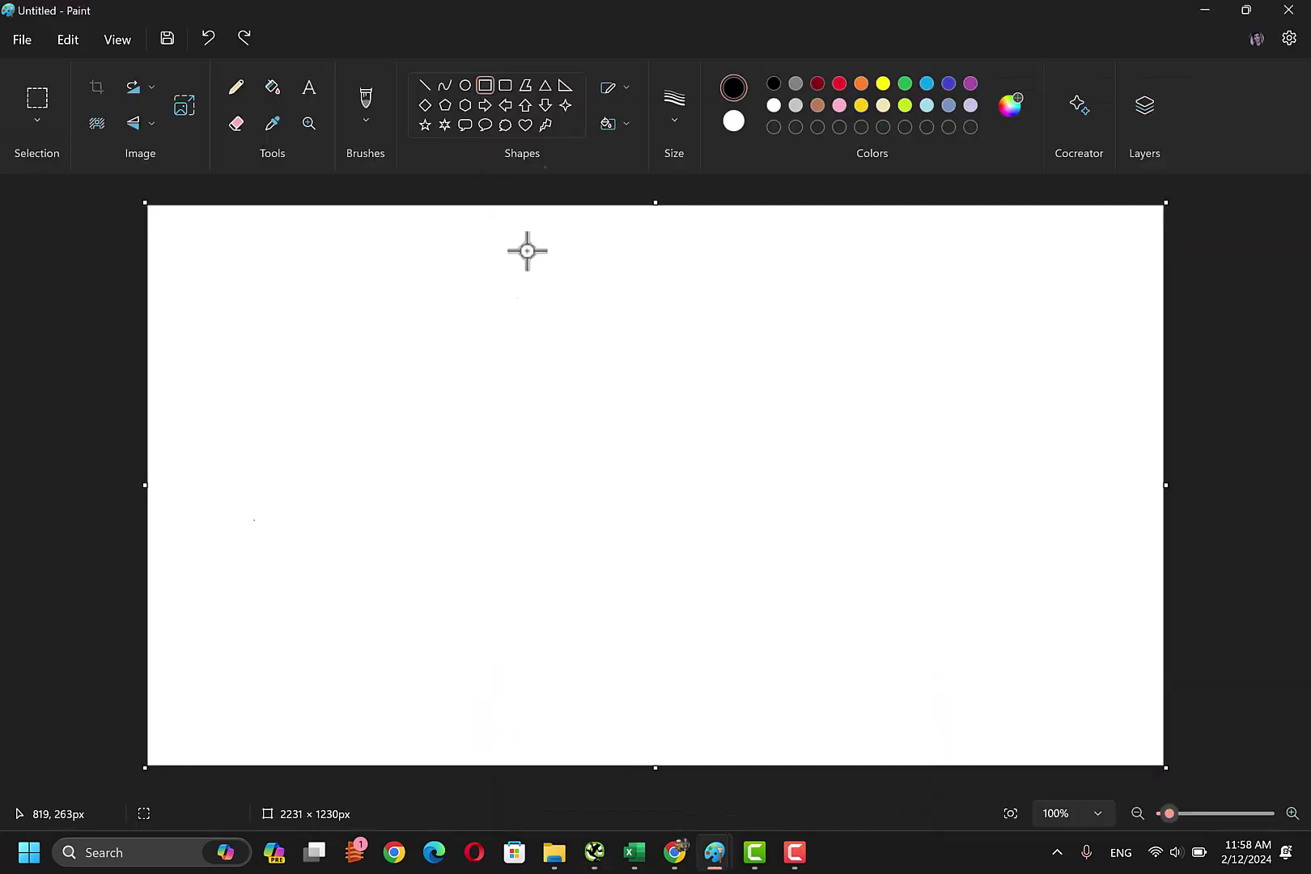
{"action": "left_click", "coordinate": [253, 369]}
{"action": "left_click_drag", "start_coordinate": [253, 369], "coordinate": [381, 455]}
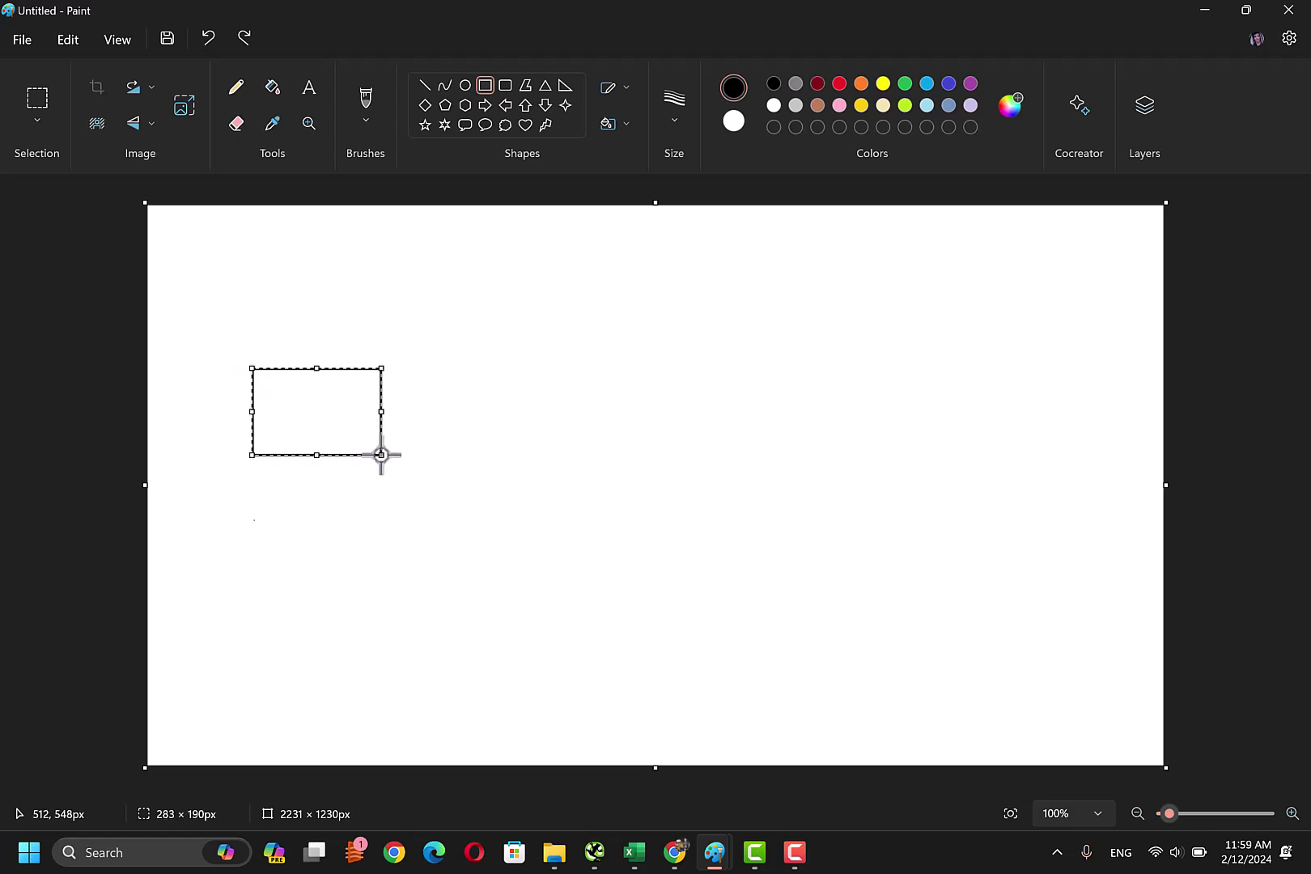
{"action": "left_click_drag", "start_coordinate": [416, 371], "coordinate": [541, 459]}
{"action": "left_click", "coordinate": [573, 373]}
{"action": "left_click_drag", "start_coordinate": [572, 372], "coordinate": [720, 466]}
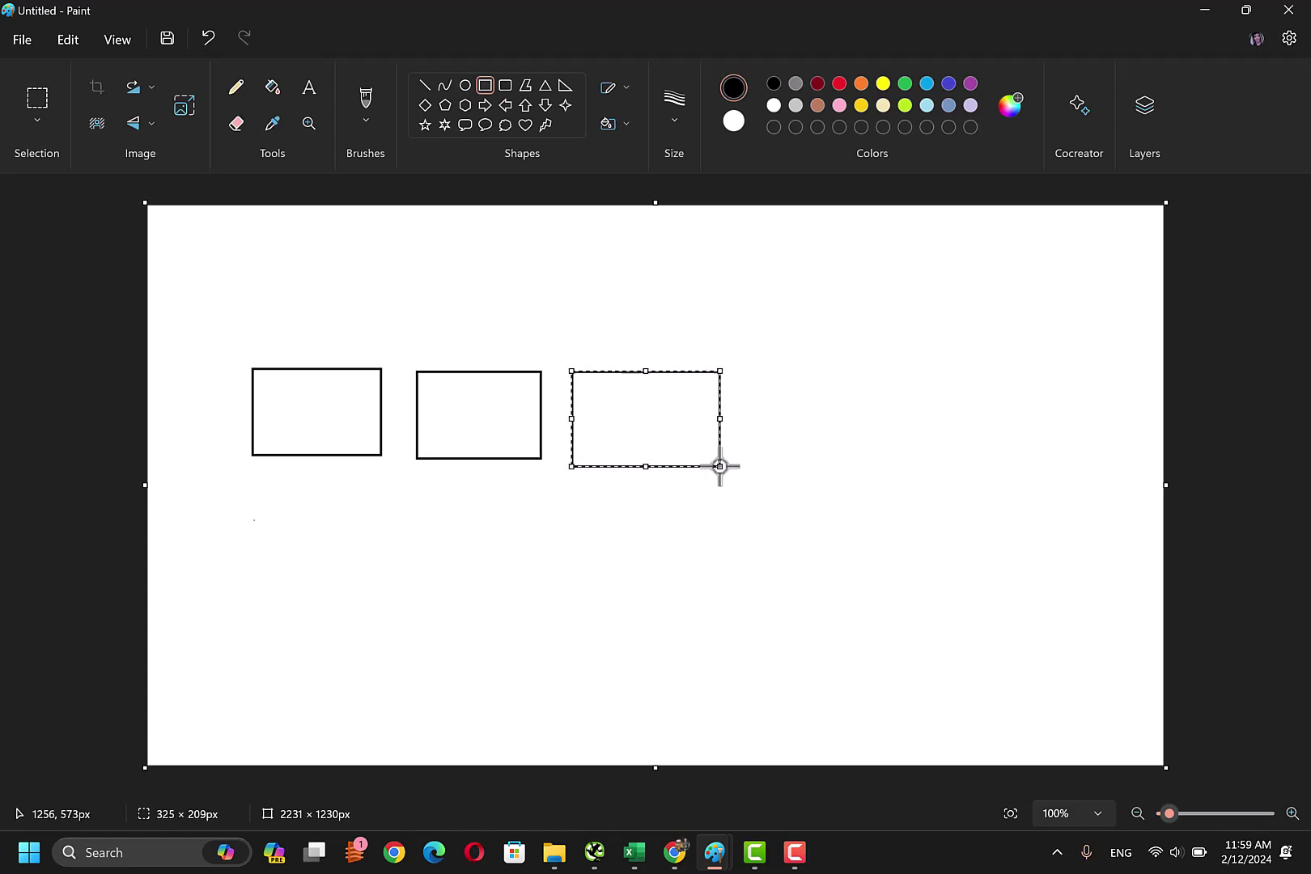
- Add the Persian text "دیسکاور" in Calibri 48 and position it inside the first rectangle
{"action": "left_click", "coordinate": [310, 87]}
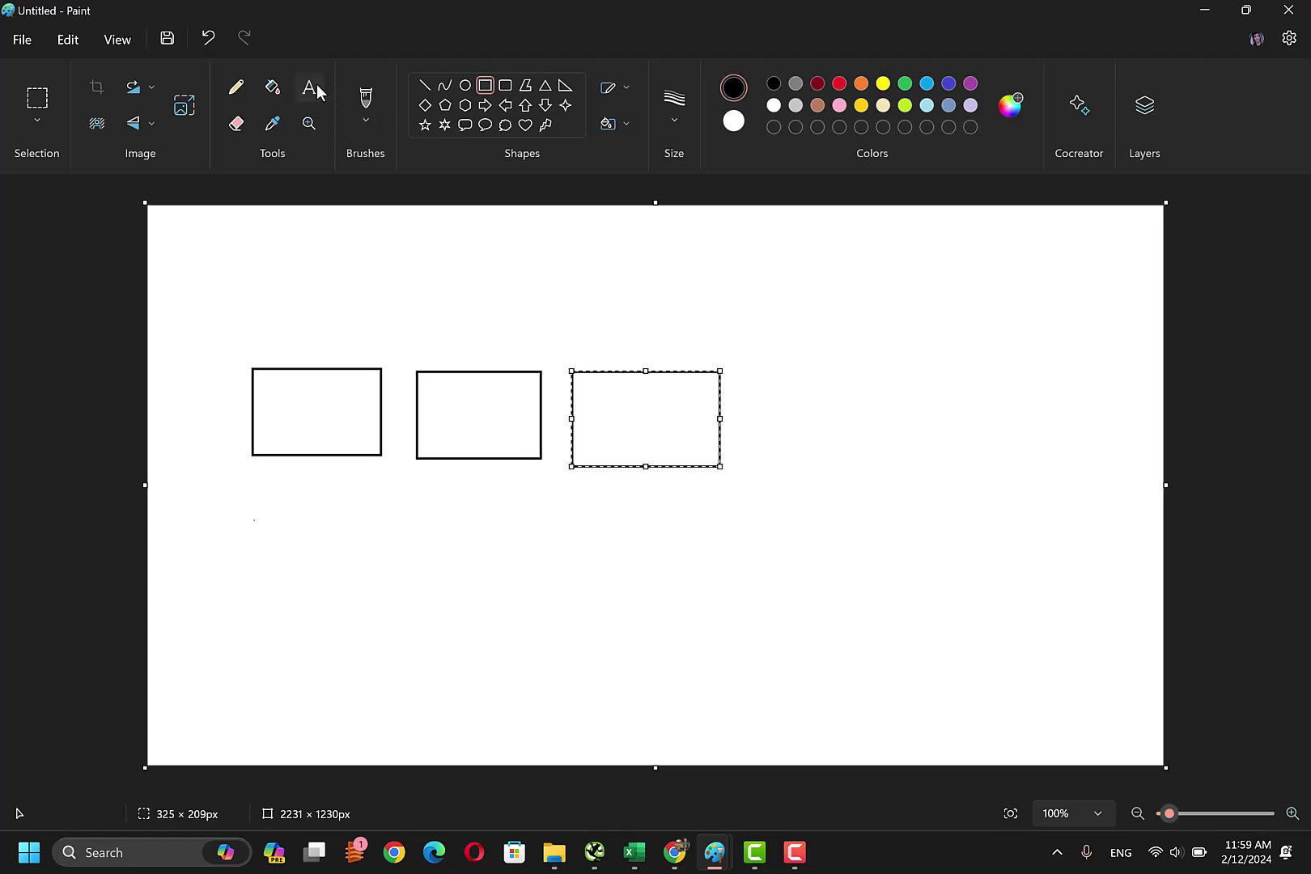
{"action": "left_click", "coordinate": [324, 398]}
{"action": "left_click", "coordinate": [323, 398]}
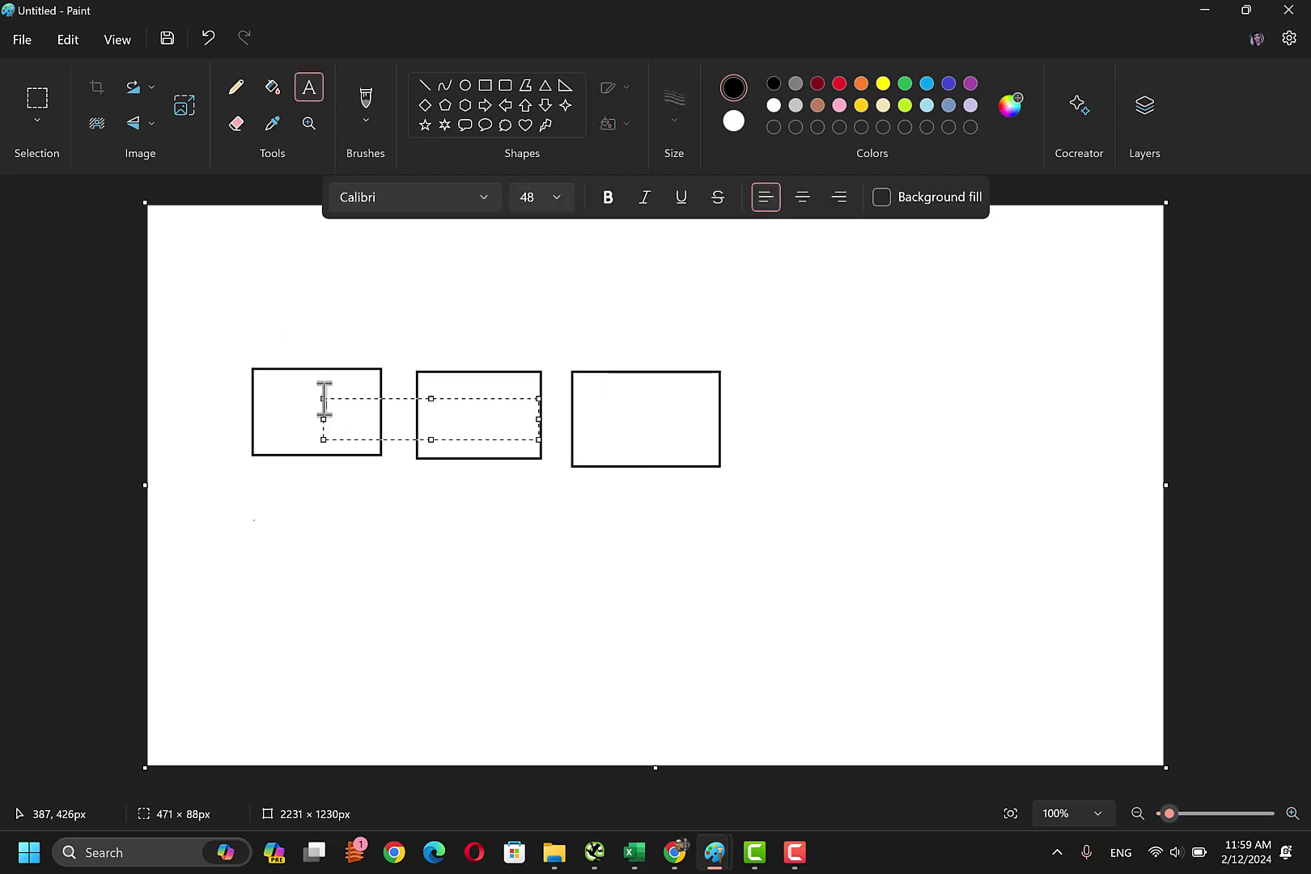
{"action": "key", "text": "alt+shift"}
{"action": "type", "text": "دیسک"}
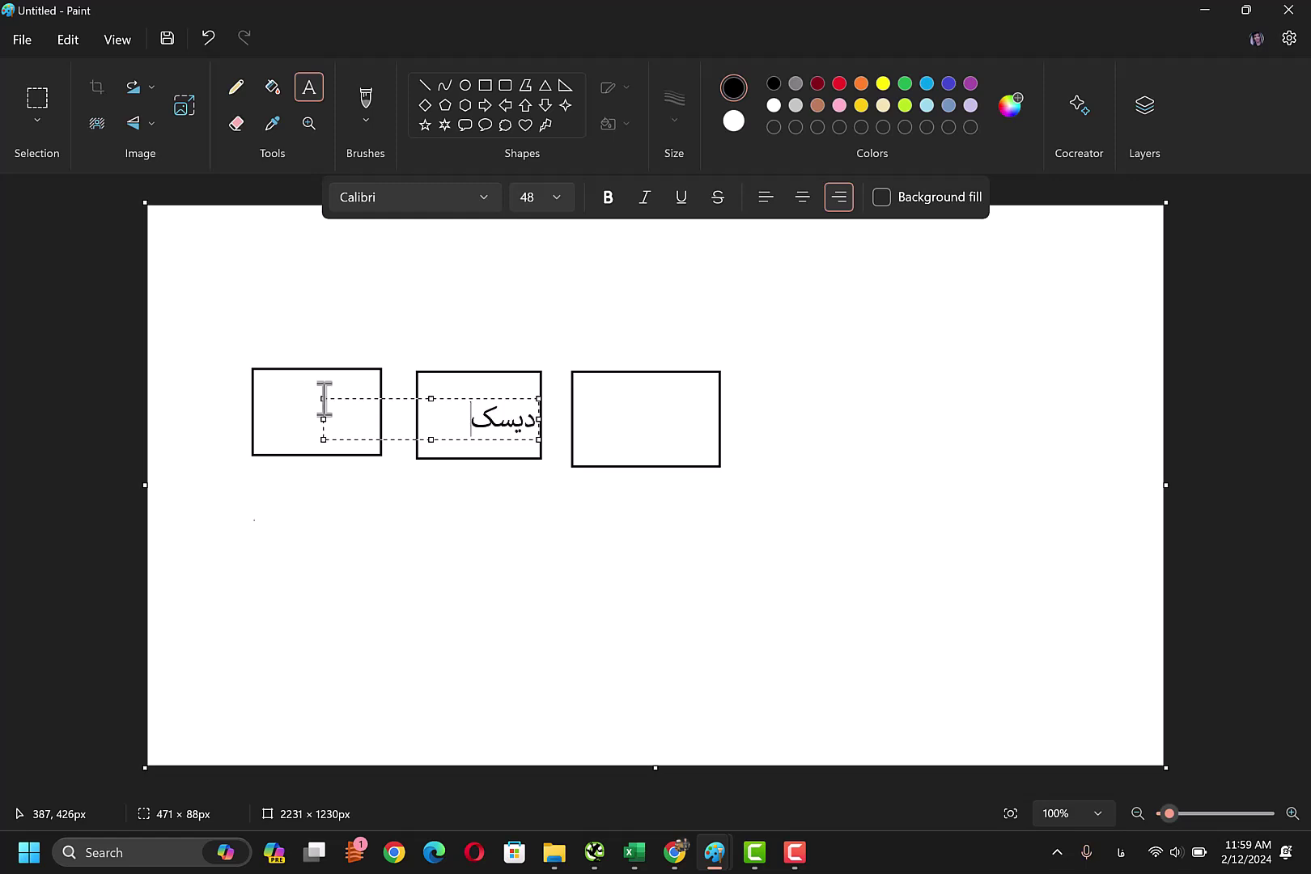
{"action": "type", "text": "اور"}
{"action": "left_click_drag", "start_coordinate": [343, 400], "coordinate": [172, 389]}
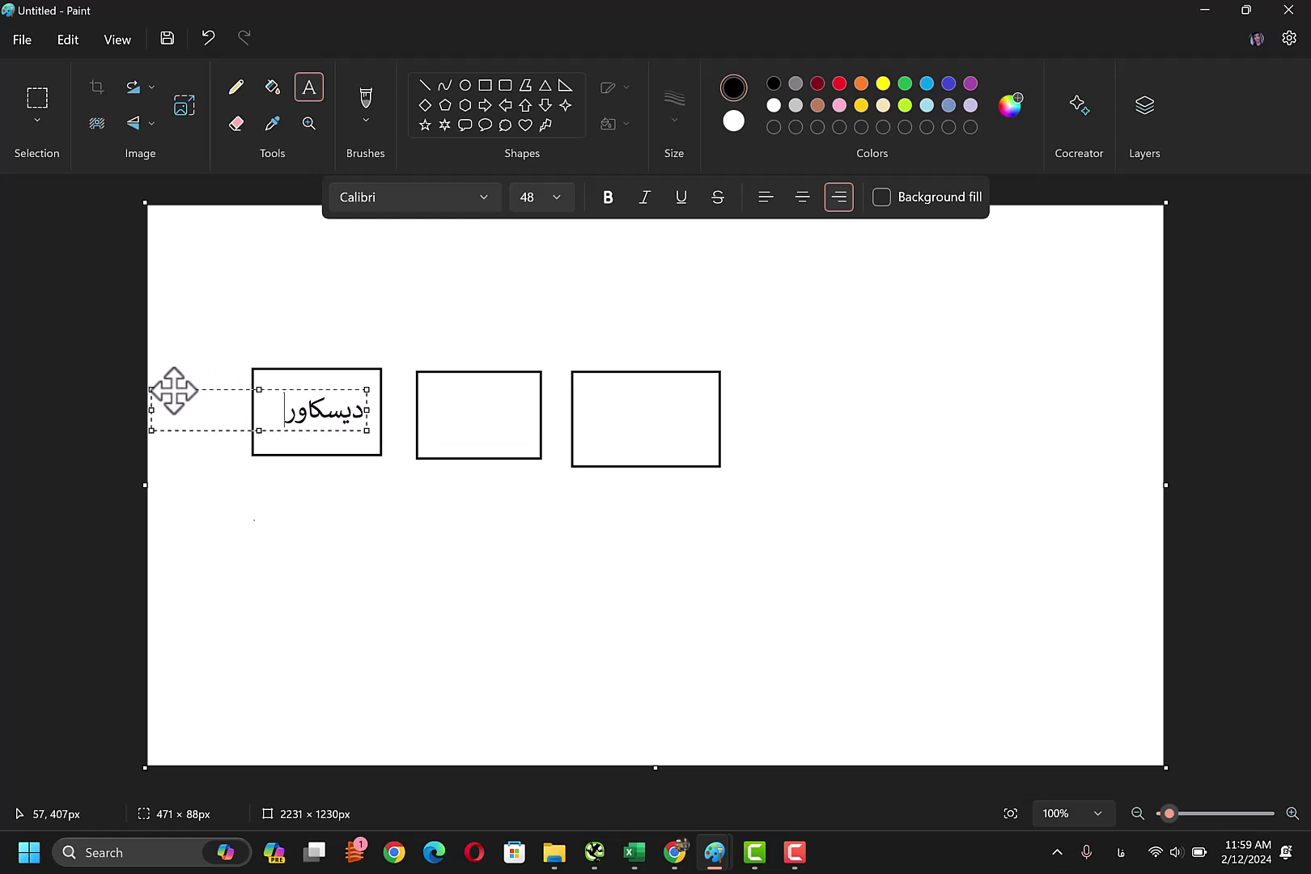
{"action": "left_click", "coordinate": [488, 426]}
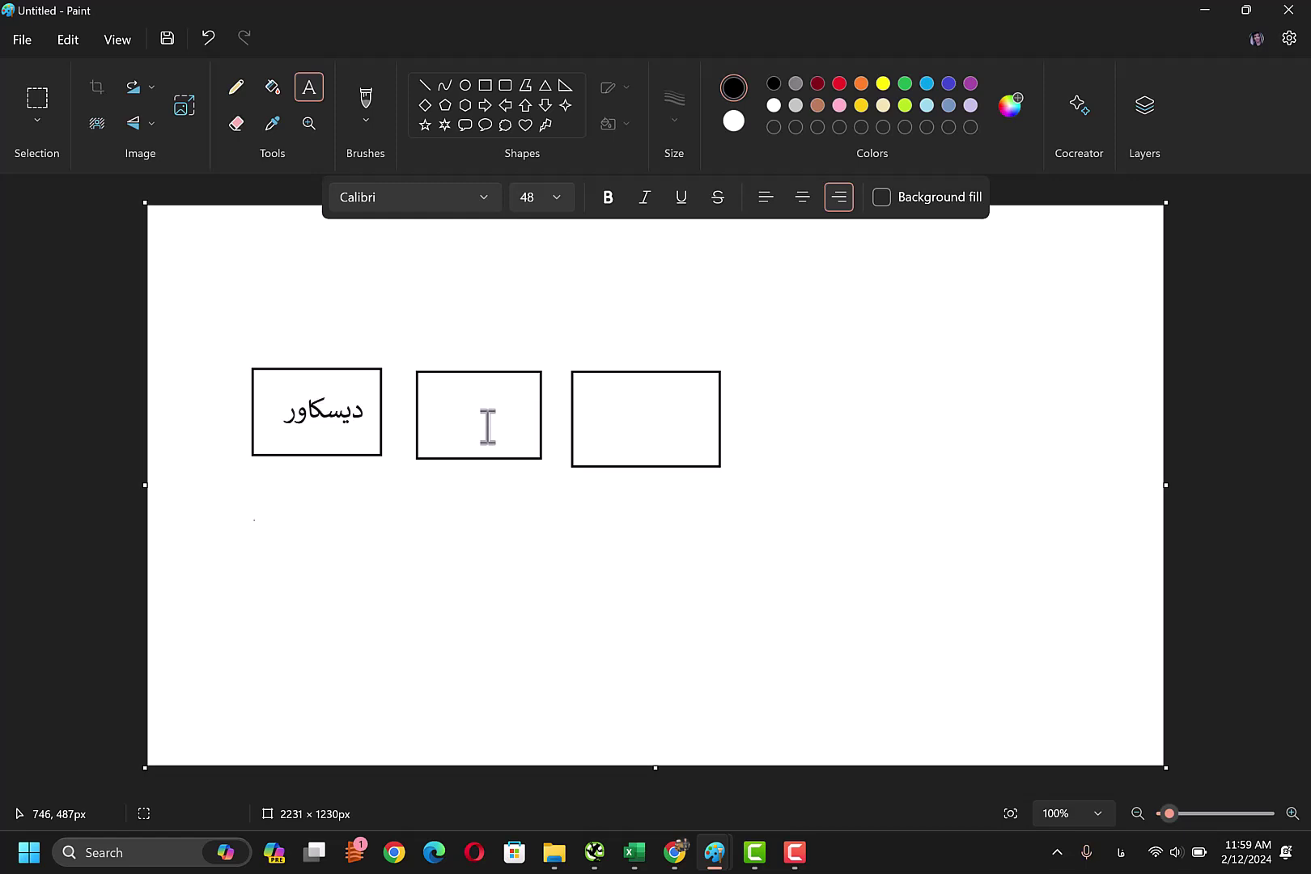
- Add the Persian text "کرالینکگ" and position it inside the middle rectangle
{"action": "left_click", "coordinate": [488, 427]}
{"action": "type", "text": "ک"}
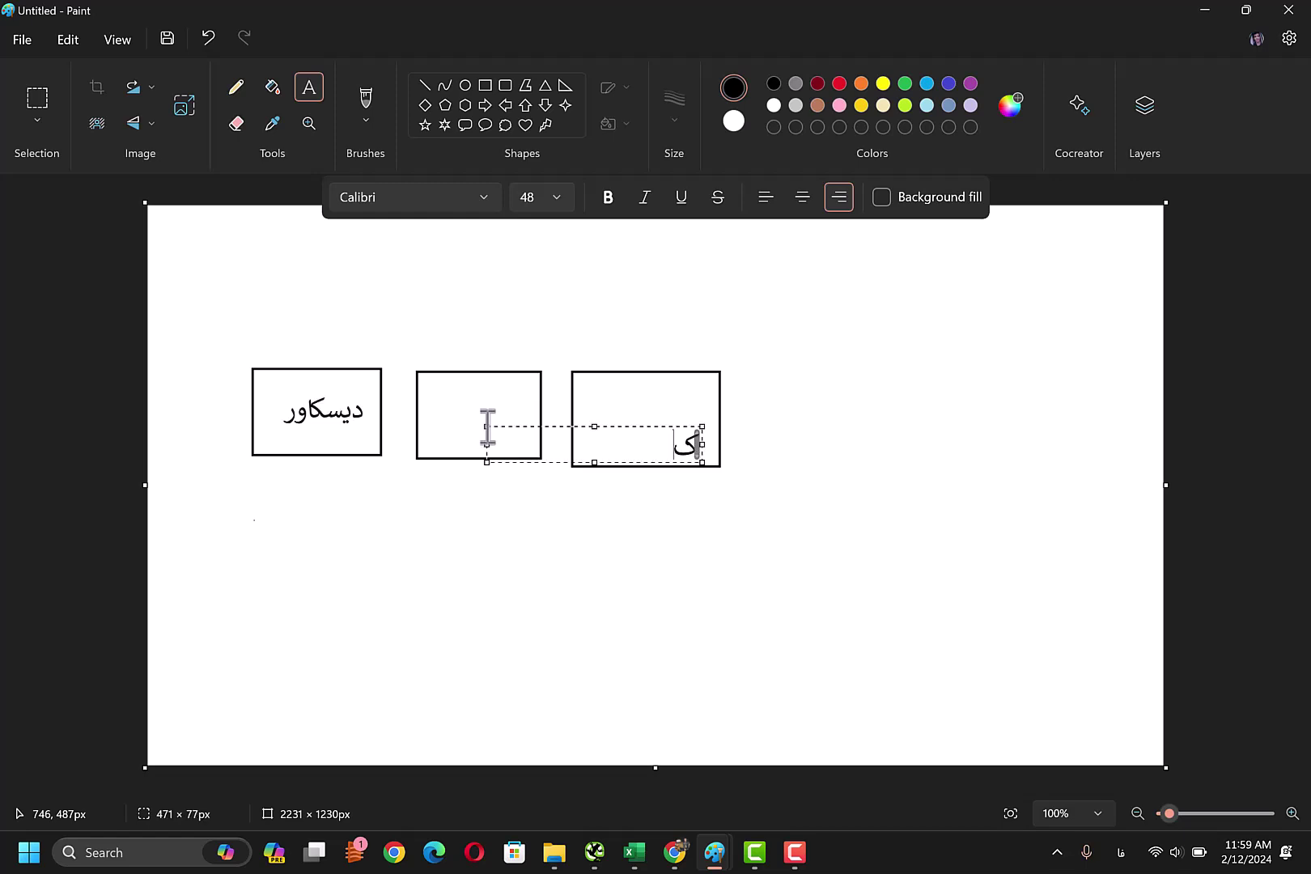
{"action": "type", "text": "رالینگ"}
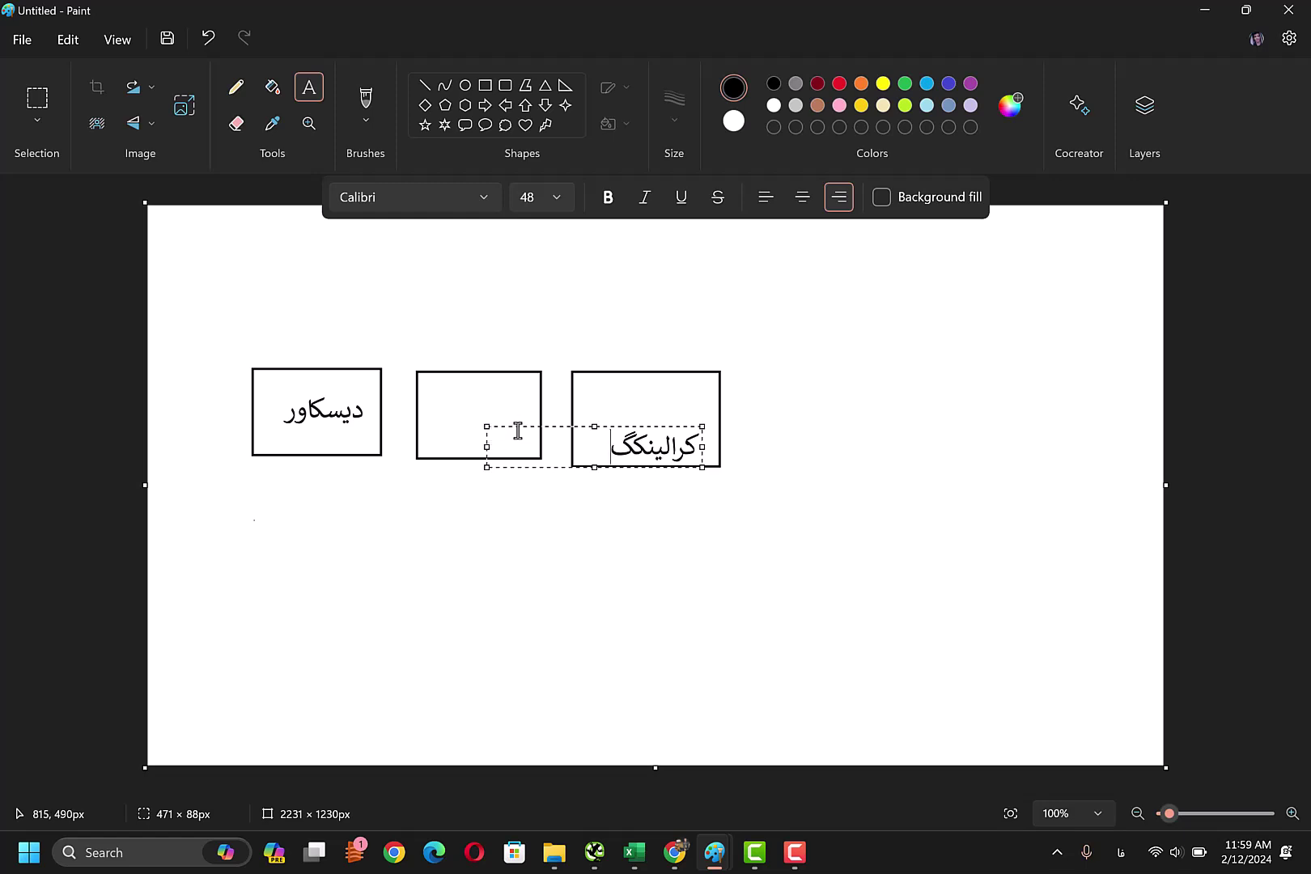
{"action": "left_click_drag", "start_coordinate": [512, 427], "coordinate": [342, 392]}
{"action": "left_click", "coordinate": [644, 431]}
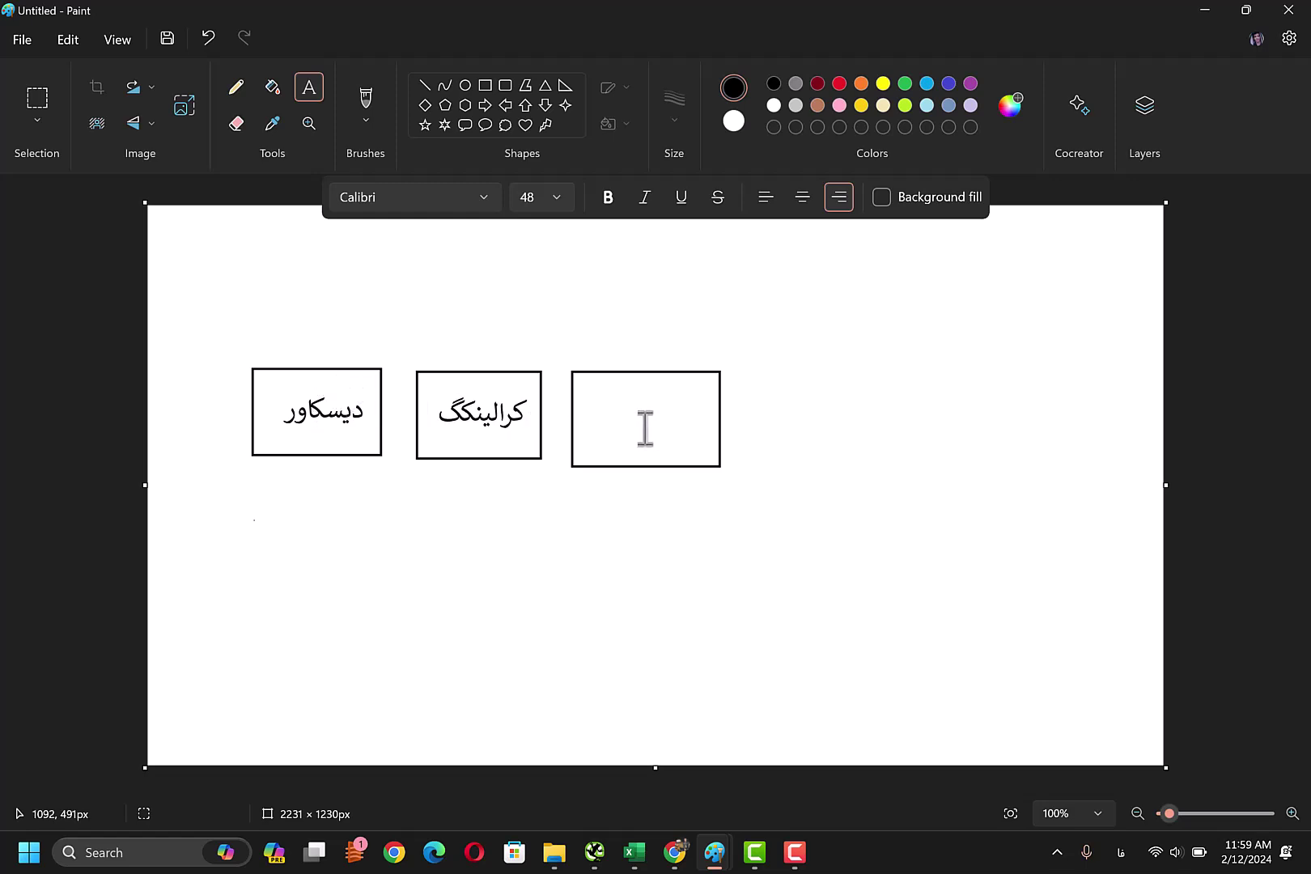
- Add the Persian text "ایندکس" and position it inside the third rectangle
{"action": "left_click", "coordinate": [645, 429]}
{"action": "type", "text": "ای"}
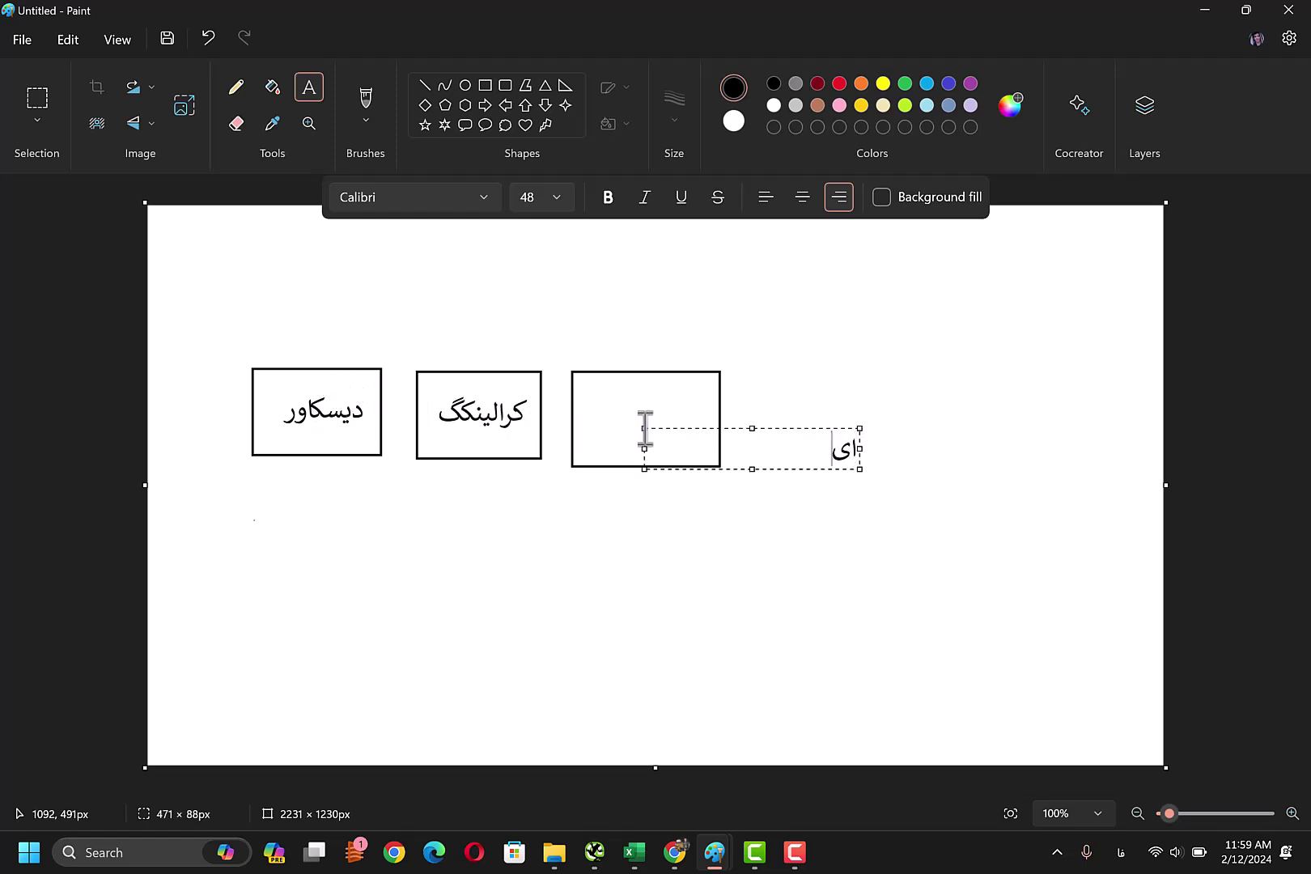
{"action": "type", "text": "ندکس"}
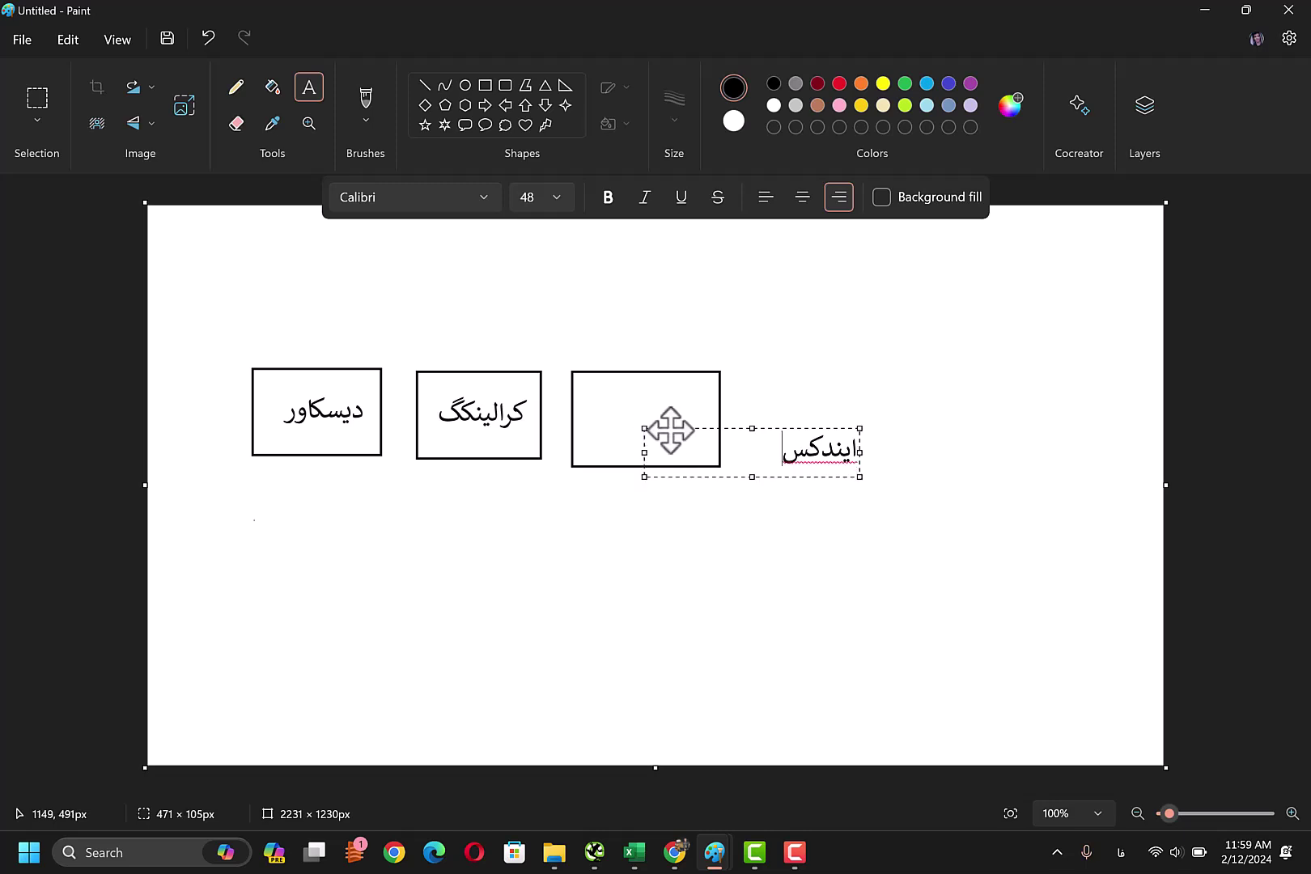
{"action": "left_click_drag", "start_coordinate": [670, 426], "coordinate": [483, 381]}
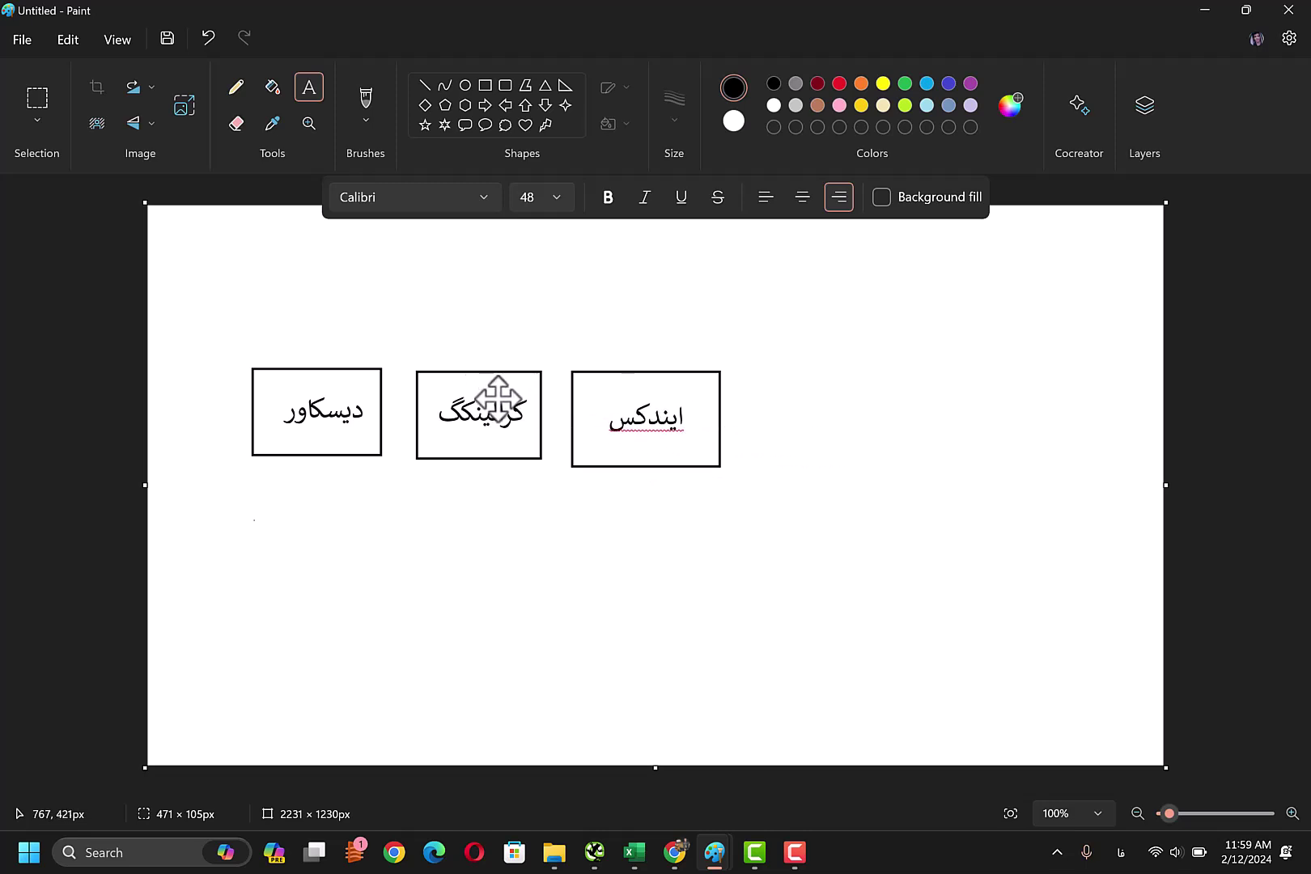
{"action": "key", "text": "Escape"}
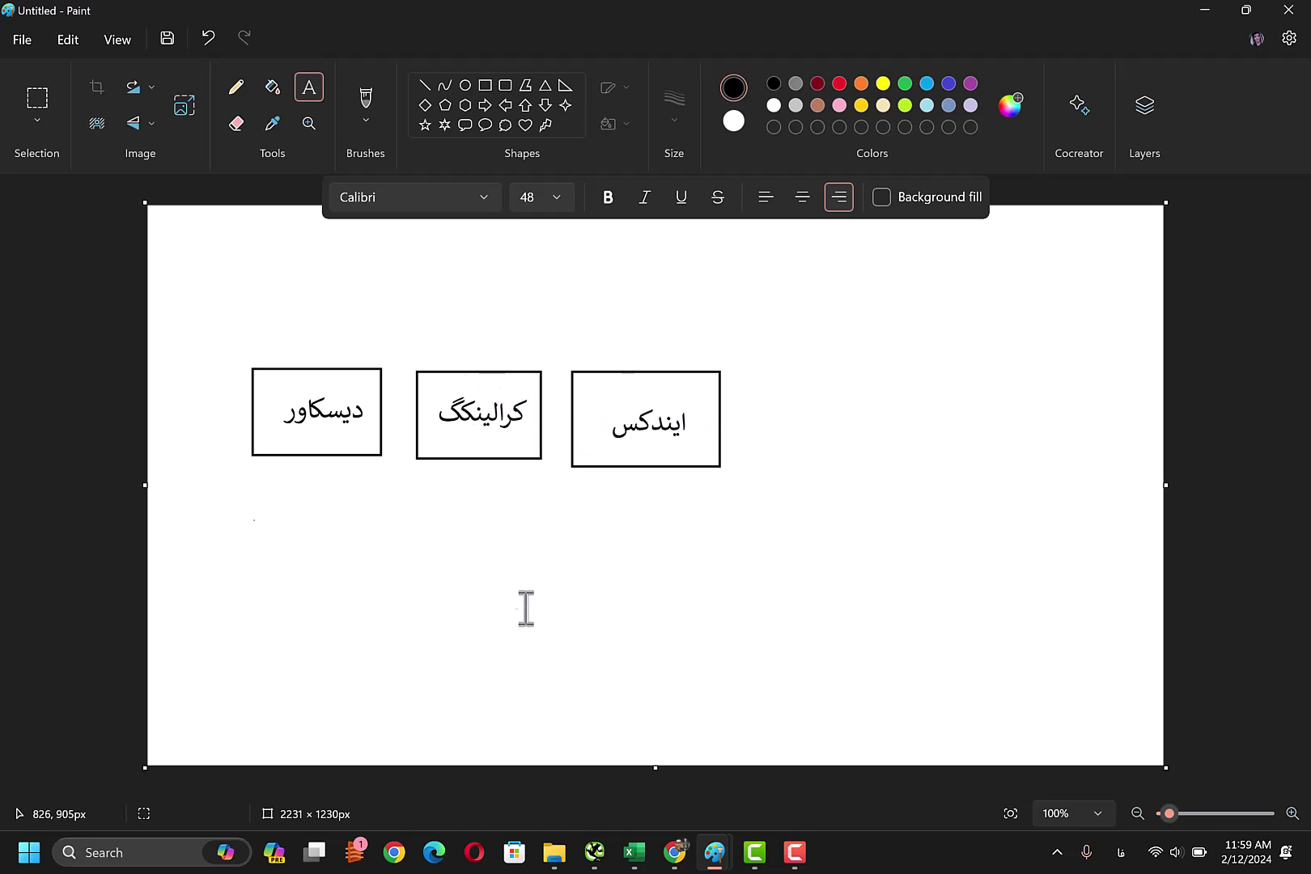
- Draw a wide rectangle about 956 × 154 px below the three boxes and label it "url" in English
{"action": "left_click", "coordinate": [485, 85]}
{"action": "left_click_drag", "start_coordinate": [275, 605], "coordinate": [711, 675]}
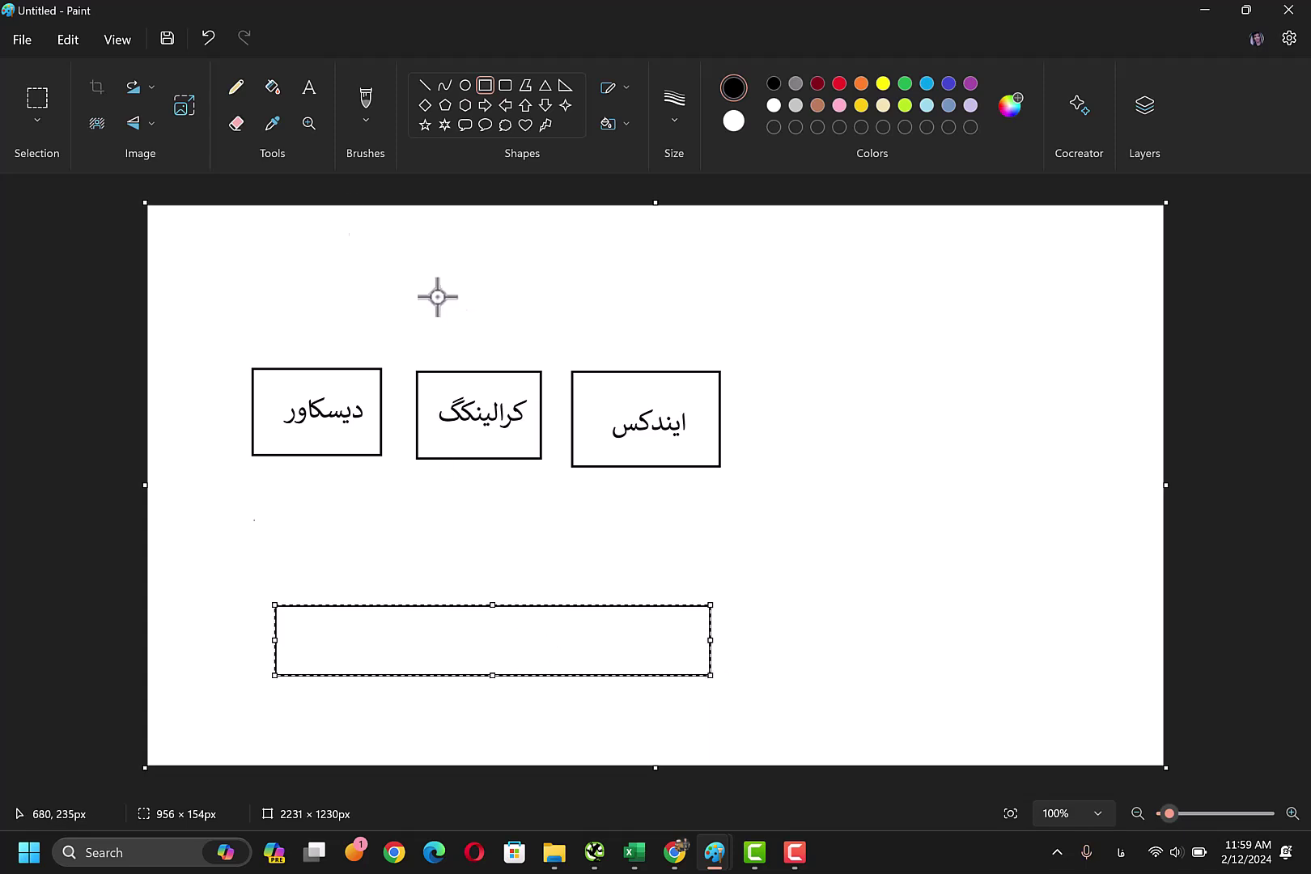
{"action": "left_click", "coordinate": [309, 86]}
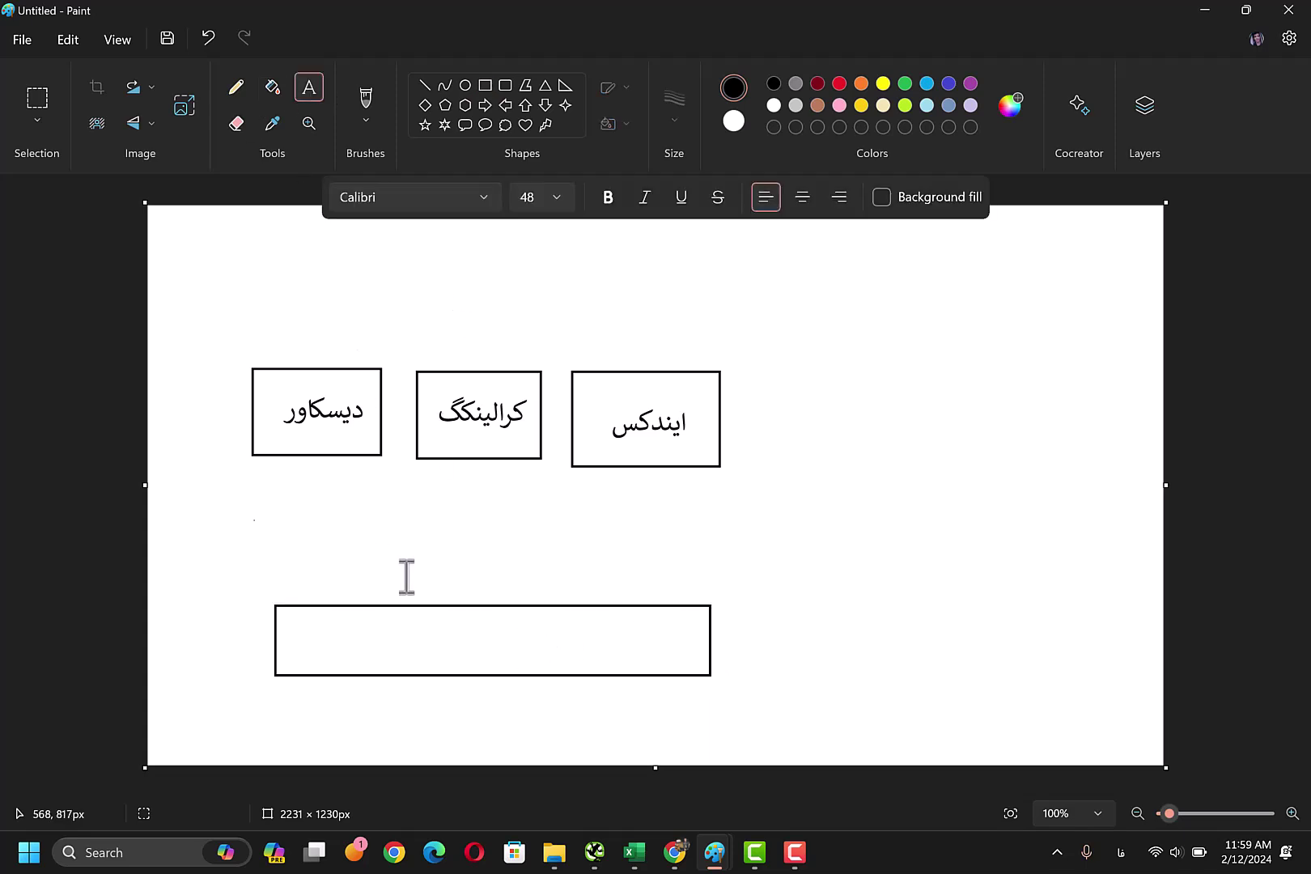
{"action": "left_click", "coordinate": [437, 643]}
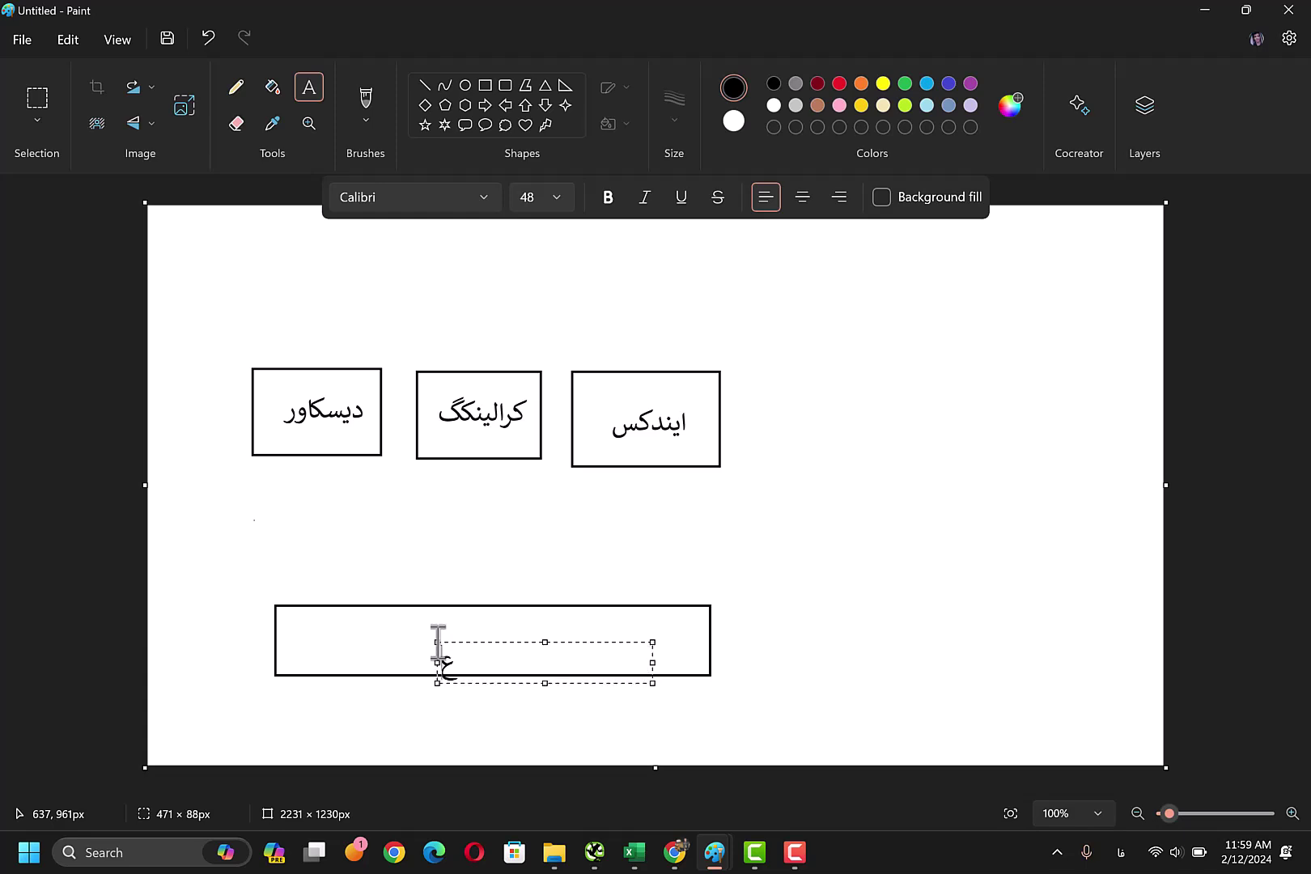
{"action": "key", "text": "alt+shift"}
{"action": "type", "text": "url"}
{"action": "left_click", "coordinate": [701, 643]}
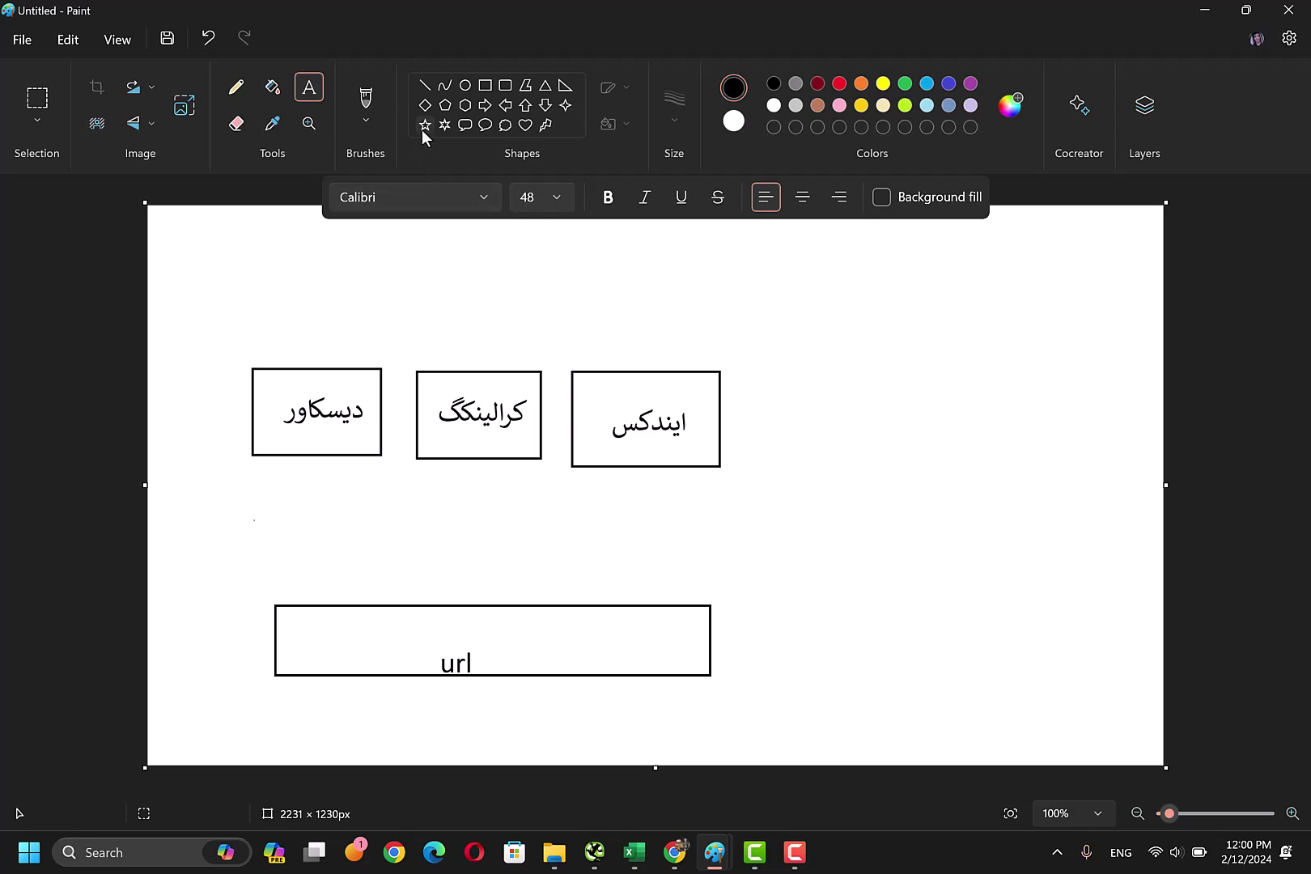
- Try block arrows leading from the first box to the second and from the second to the third, and undo them
{"action": "left_click", "coordinate": [527, 108]}
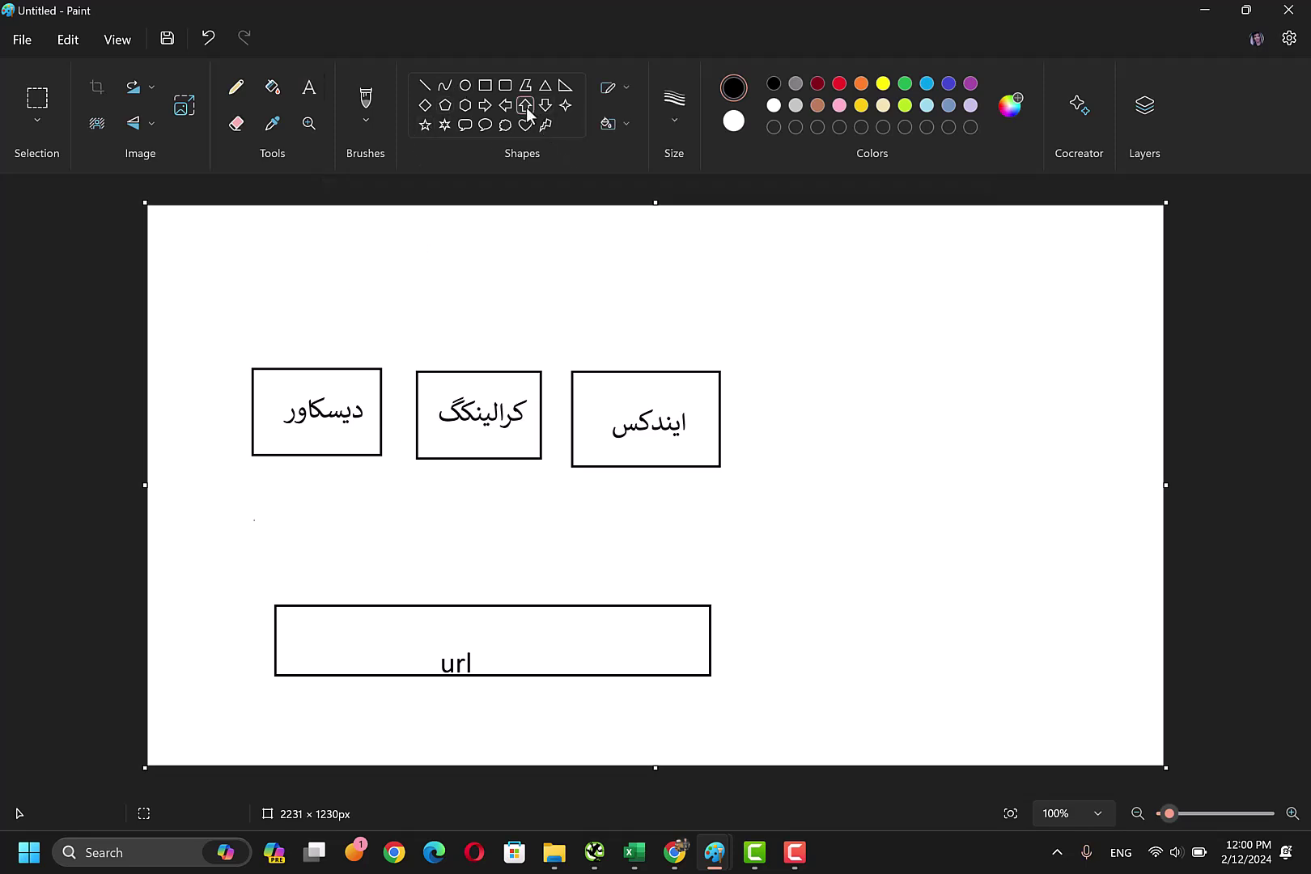
{"action": "left_click_drag", "start_coordinate": [380, 406], "coordinate": [433, 429]}
{"action": "key", "text": "ctrl+z"}
{"action": "left_click", "coordinate": [484, 106]}
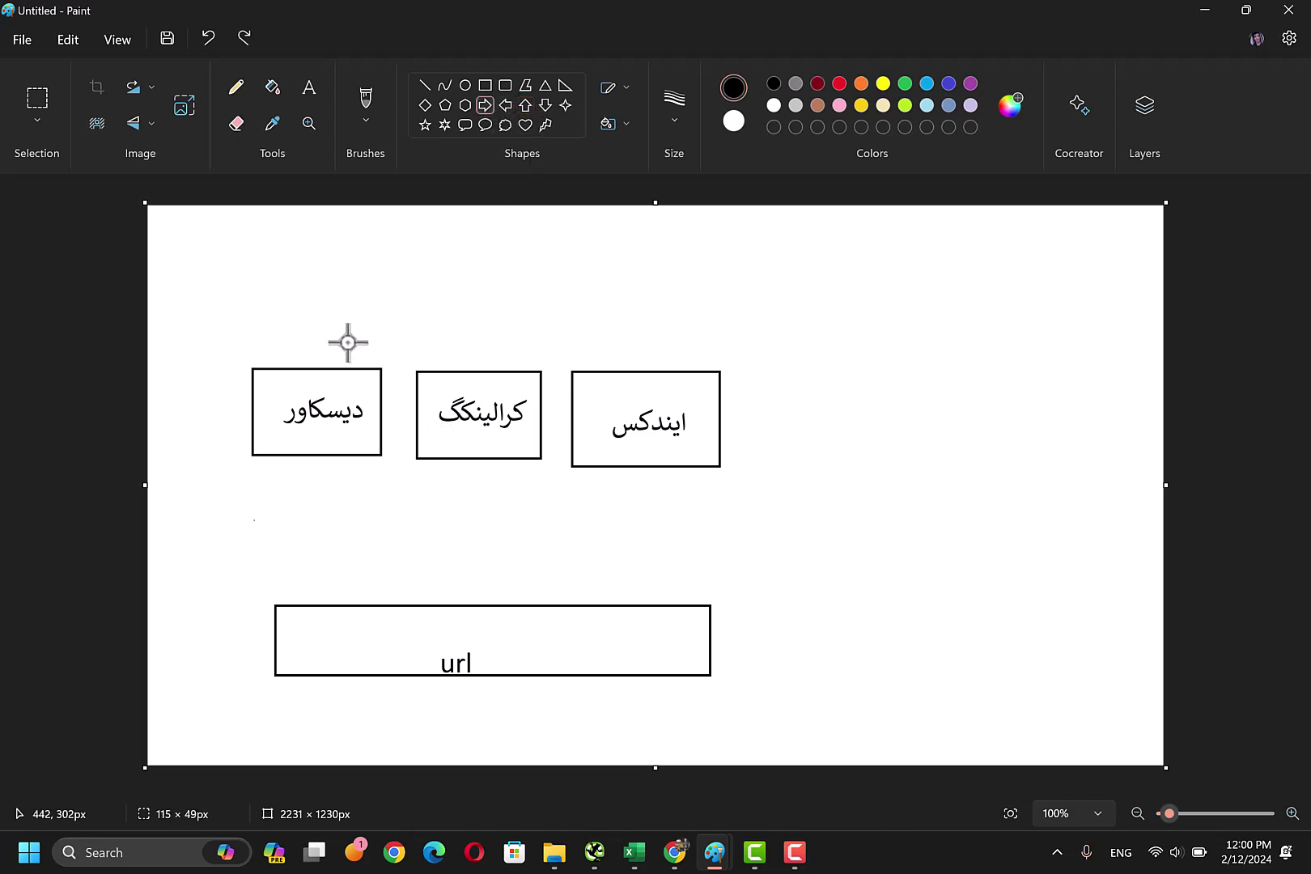
{"action": "left_click_drag", "start_coordinate": [345, 341], "coordinate": [645, 330]}
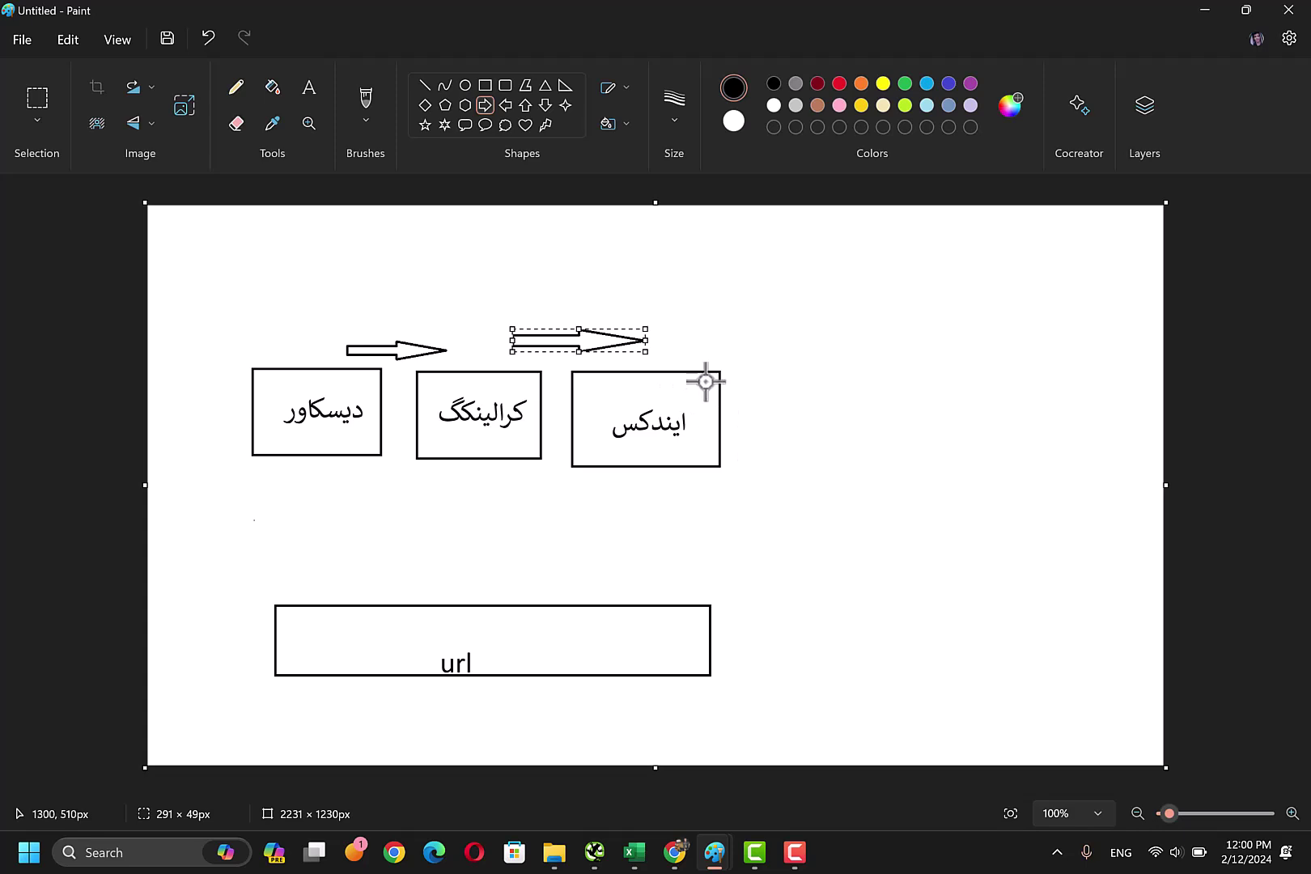
{"action": "key", "text": "ctrl+z"}
{"action": "key", "text": "ctrl+z"}
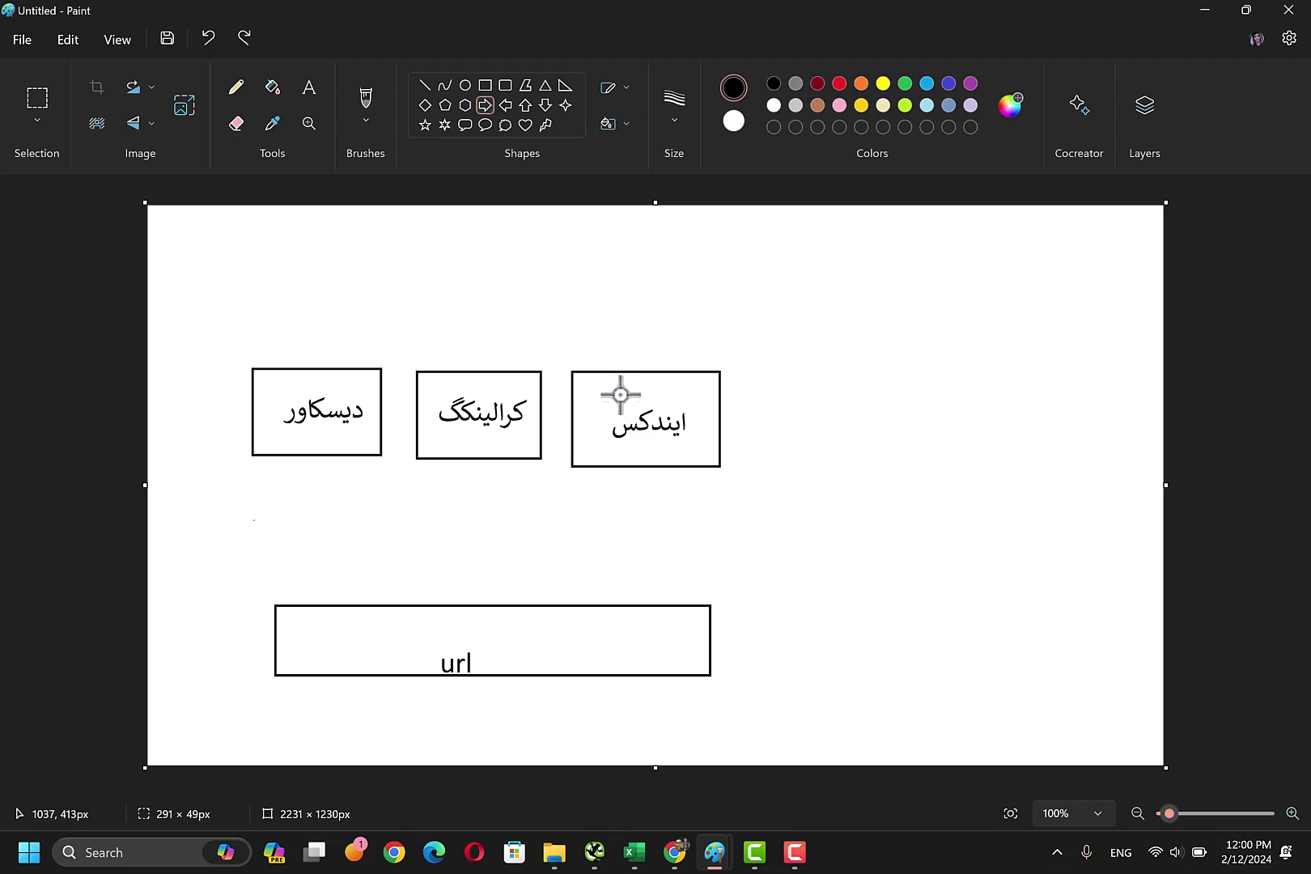
- Strike through the "ایندکس" box with a diagonal line between its opposite corners, about 328 × 208 px
{"action": "left_click", "coordinate": [424, 85]}
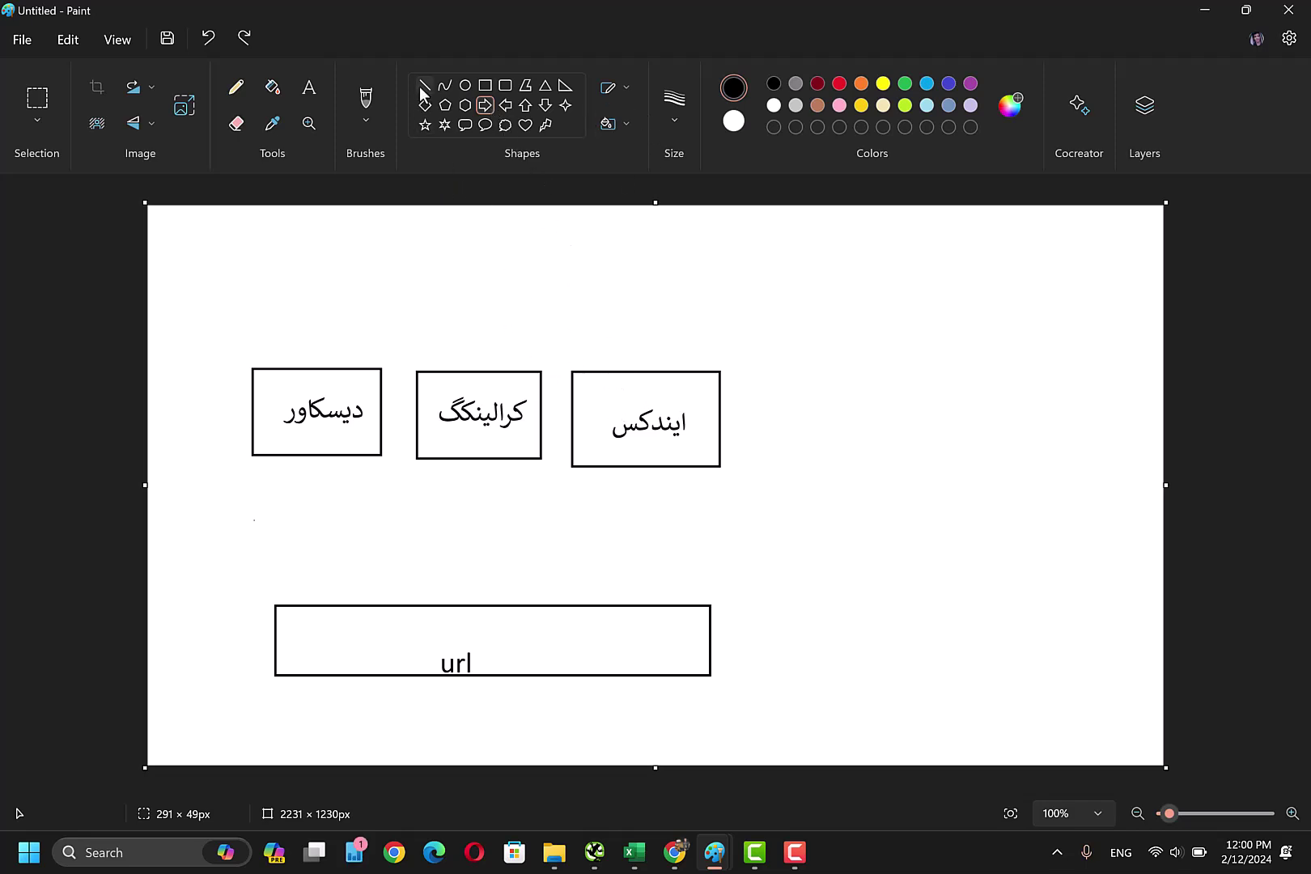
{"action": "mouse_move", "coordinate": [572, 370]}
{"action": "left_mouse_down"}
{"action": "mouse_move", "coordinate": [718, 442]}
{"action": "mouse_move", "coordinate": [721, 465]}
{"action": "left_mouse_up"}
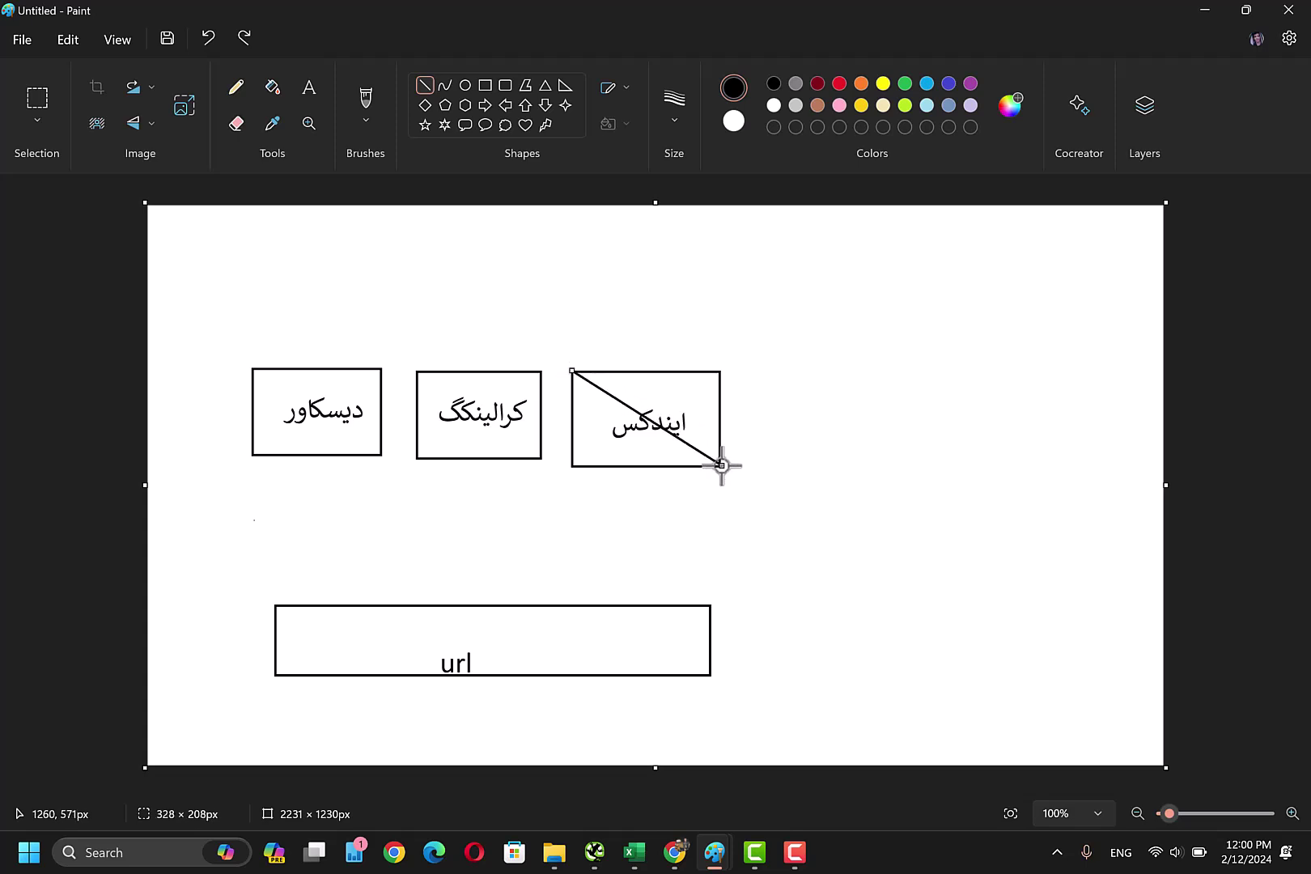
{"action": "left_click", "coordinate": [1216, 283]}
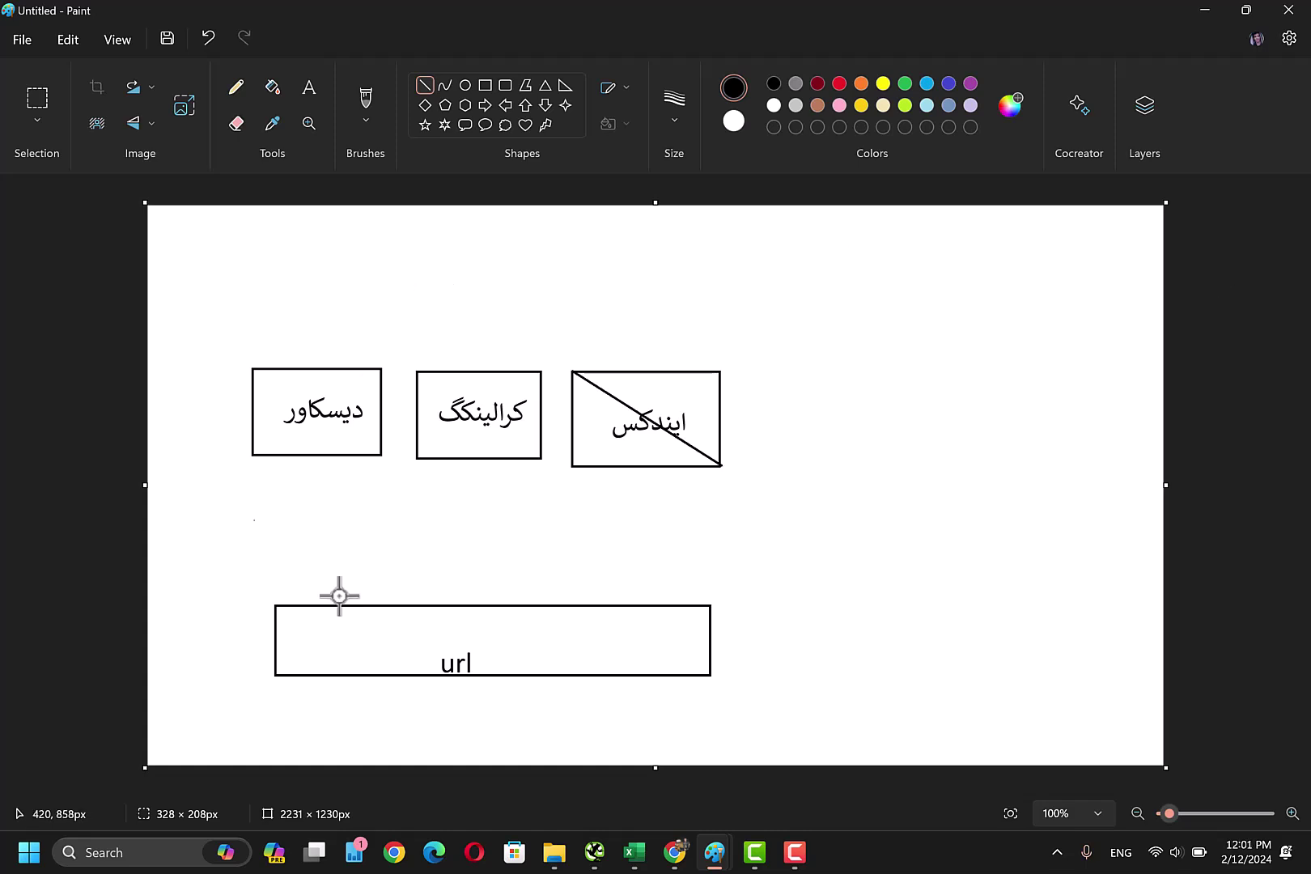
- Draw straight lines connecting the middle box and the "دیسکاور" box to the same point on the "url" rectangle
{"action": "left_click_drag", "start_coordinate": [463, 463], "coordinate": [463, 610]}
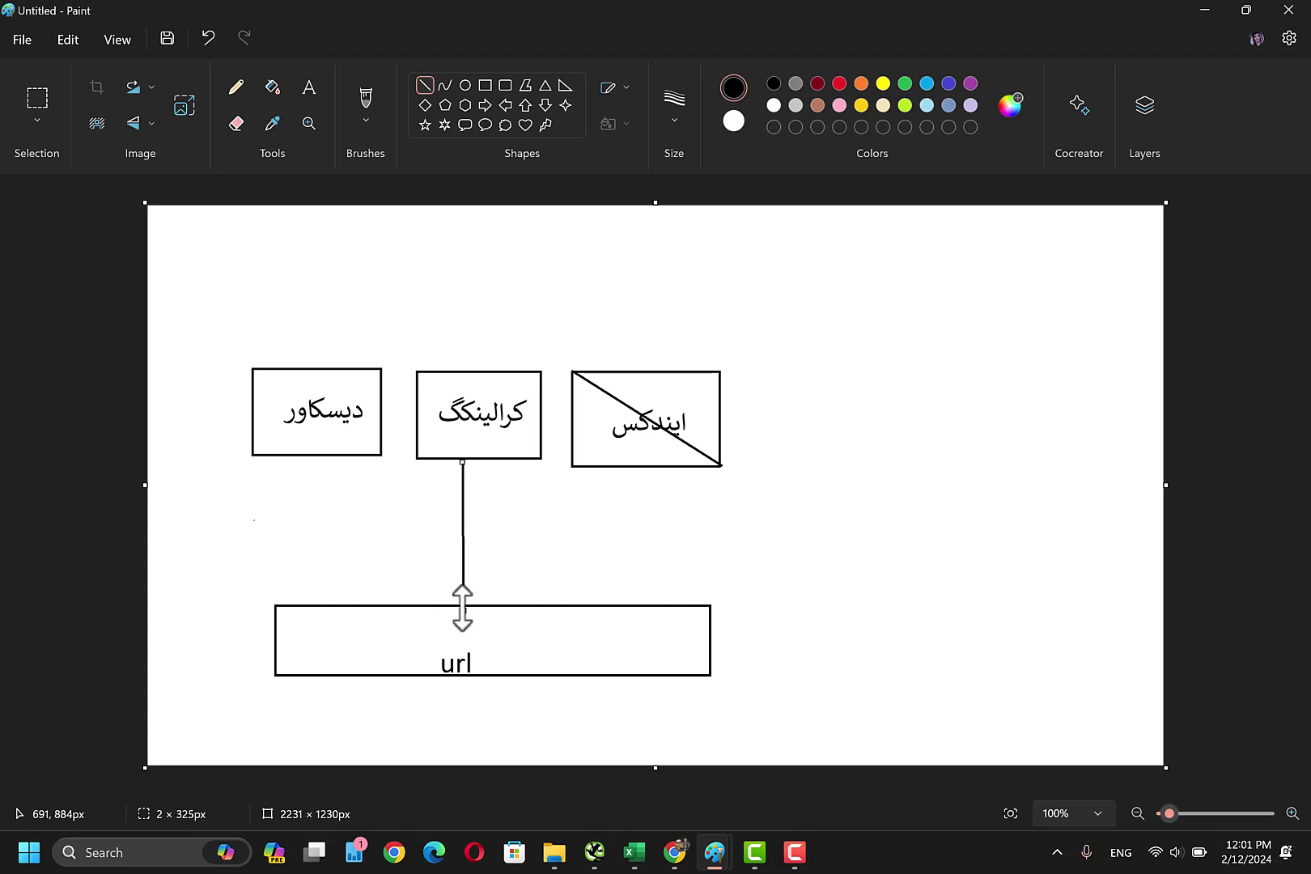
{"action": "left_click_drag", "start_coordinate": [338, 459], "coordinate": [453, 609]}
{"action": "left_click_drag", "start_coordinate": [463, 613], "coordinate": [464, 615]}
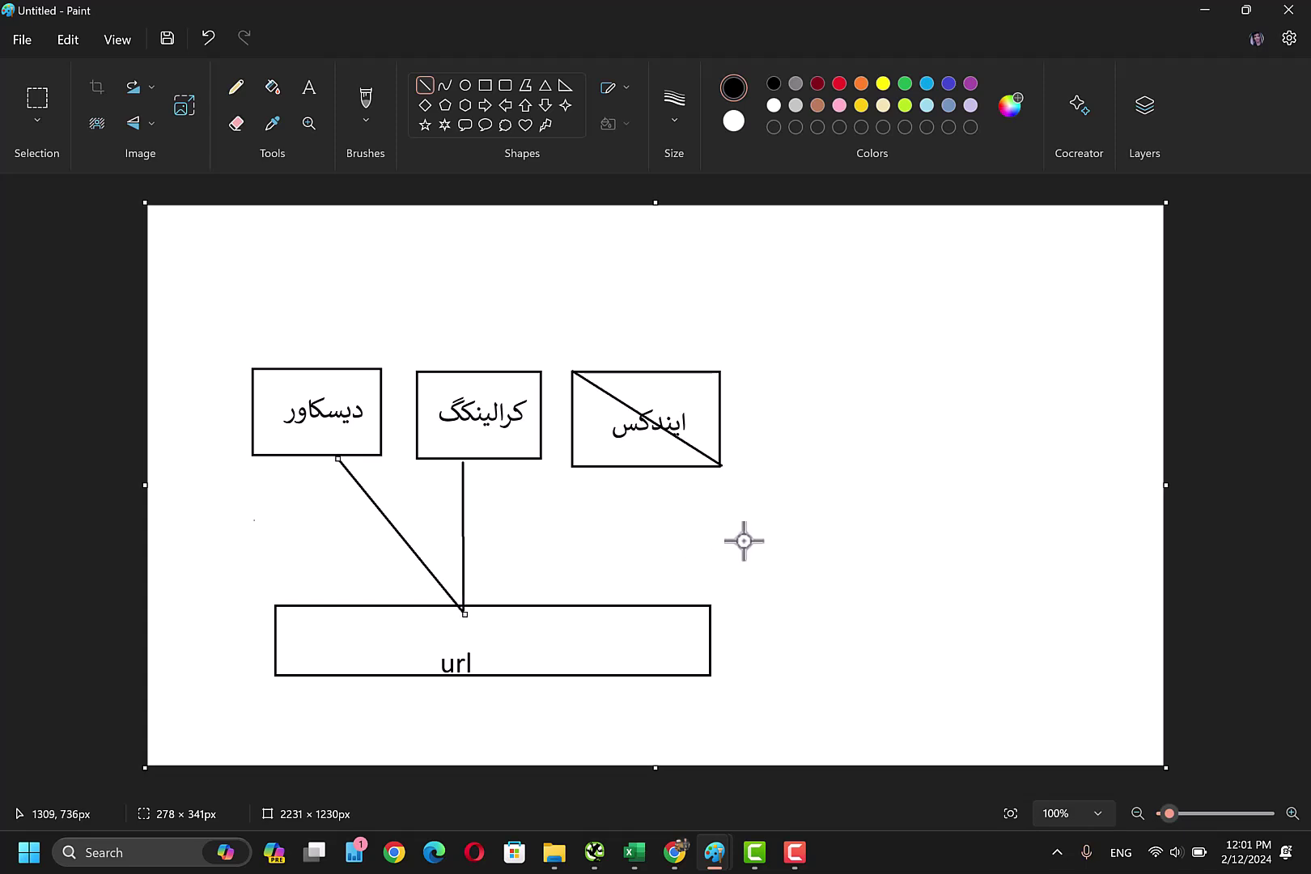
- Bring up the What-is-crawling-in-SEO image in the other Paint window
{"action": "mouse_move", "coordinate": [714, 852]}
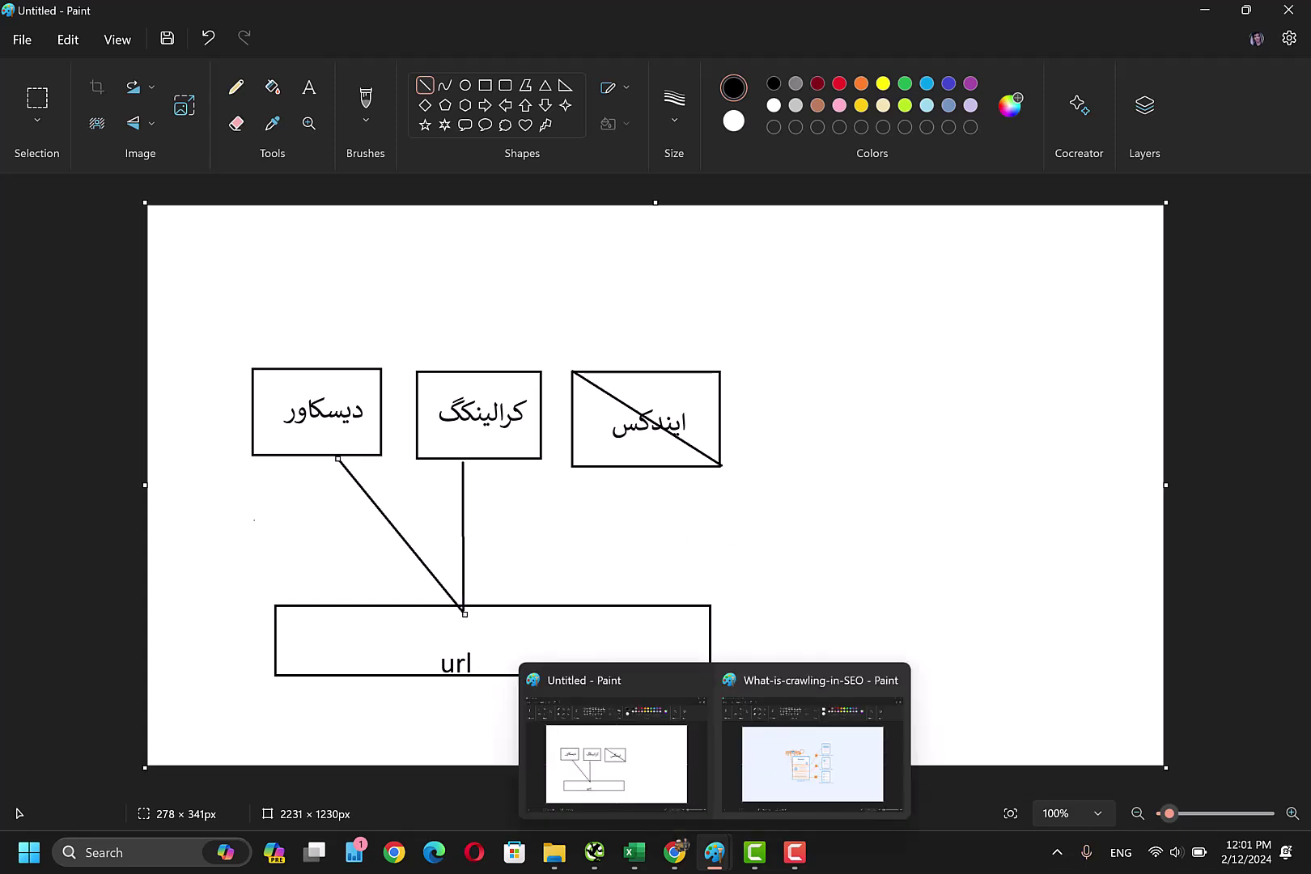
{"action": "left_click", "coordinate": [795, 774]}
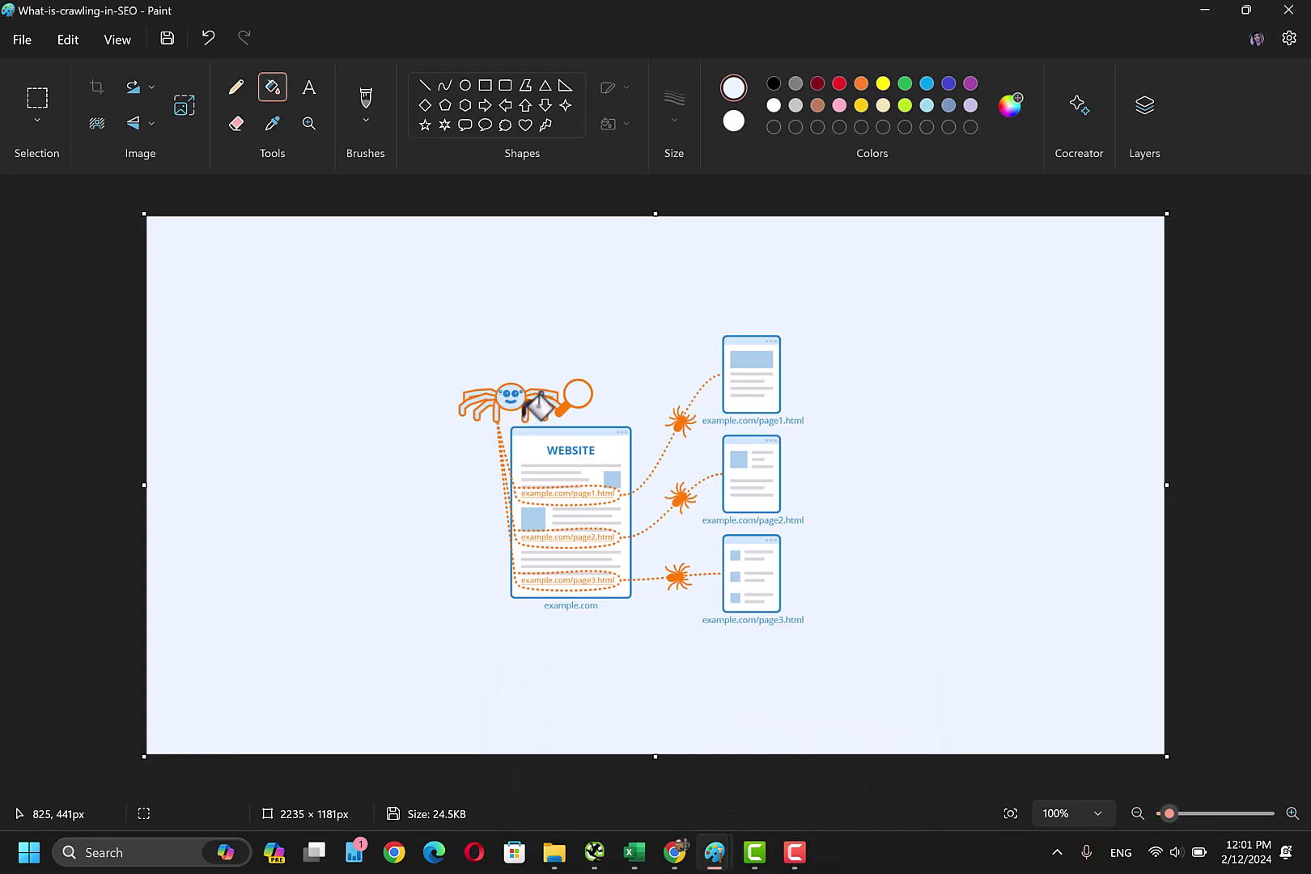
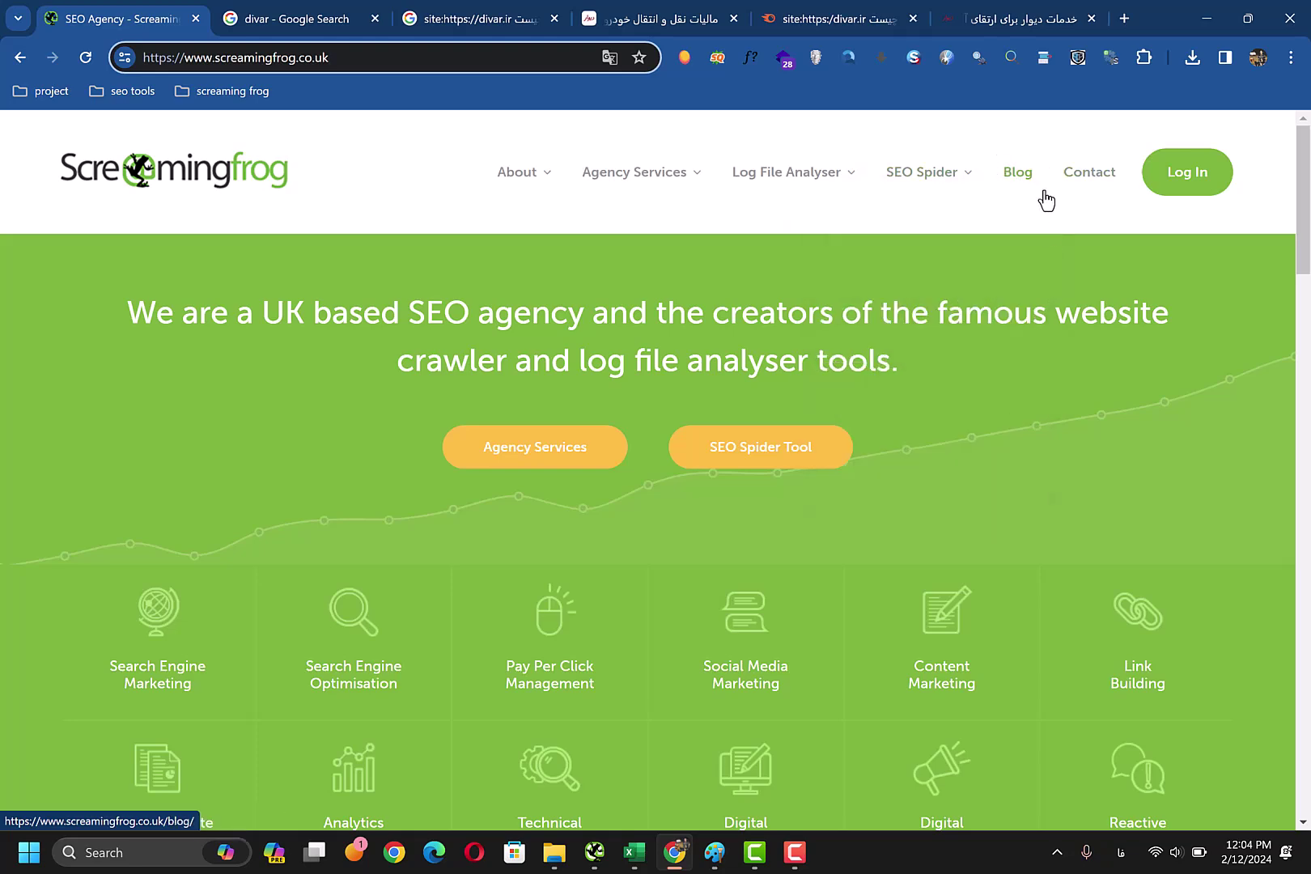
- View the footer of the Screaming Frog homepage in the browser
{"action": "key", "text": "End"}
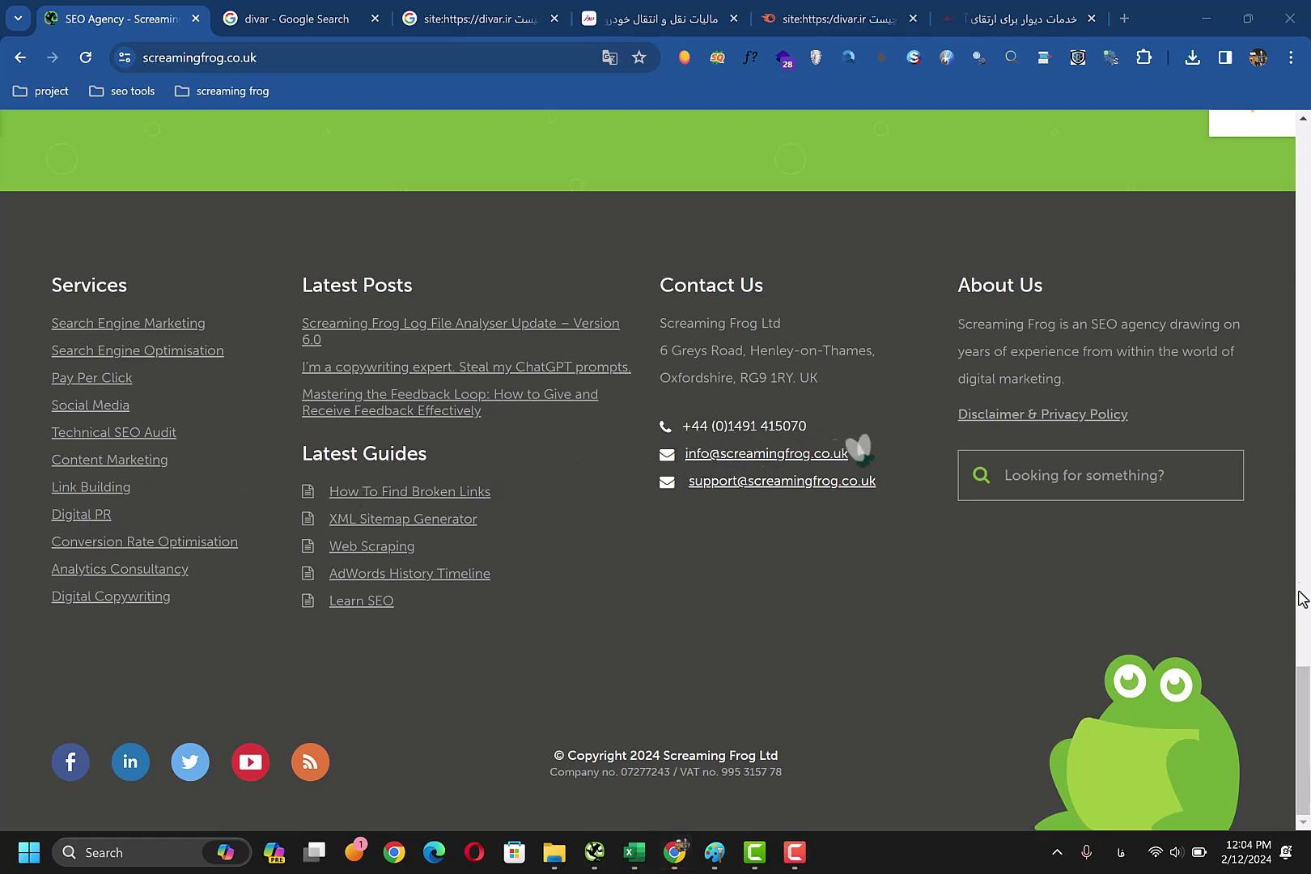
- Return to the start of the Screaming Frog homepage and copy its web address
{"action": "left_click", "coordinate": [1306, 426]}
{"action": "left_click_drag", "start_coordinate": [1306, 426], "coordinate": [1284, 118]}
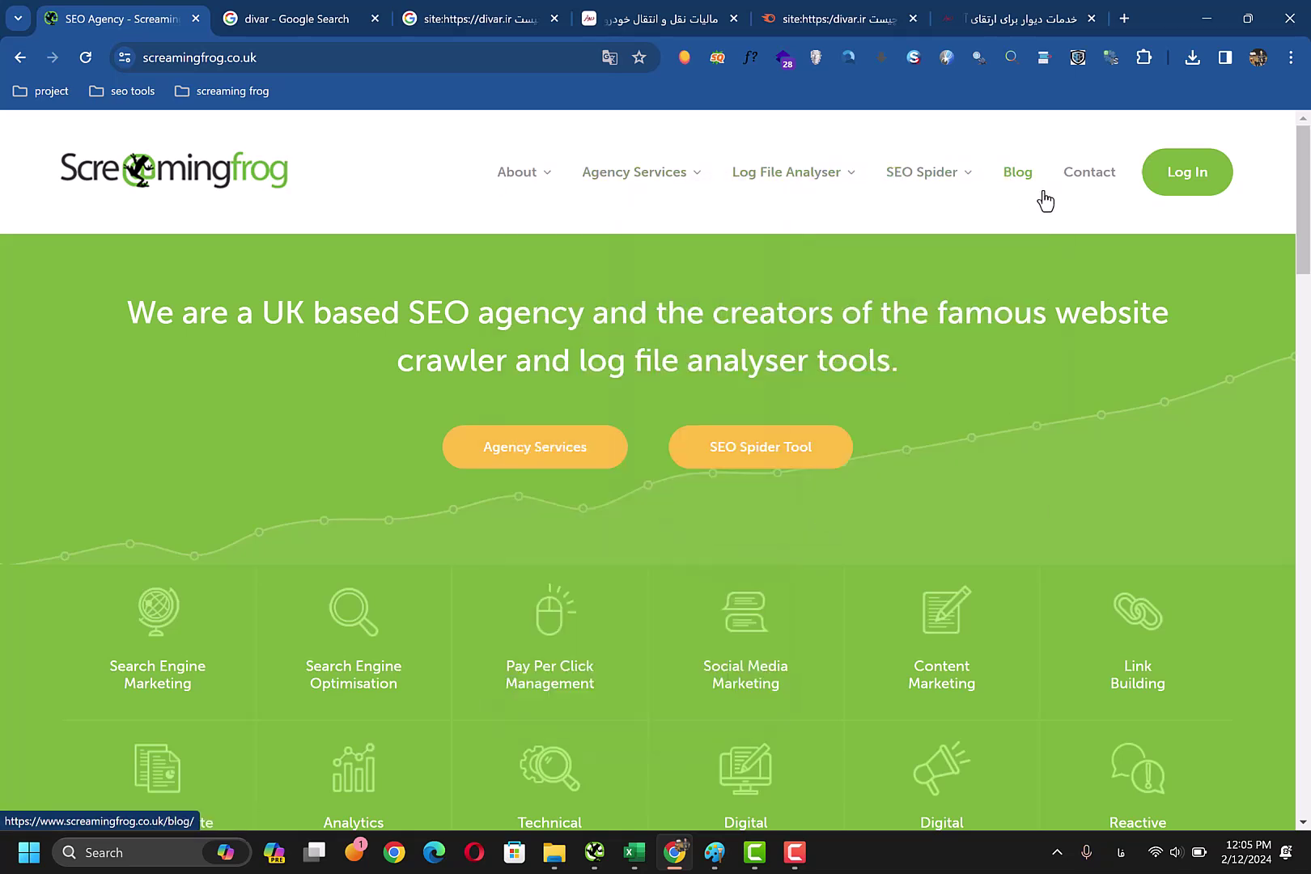
{"action": "left_click", "coordinate": [292, 60]}
{"action": "key", "text": "ctrl+c"}
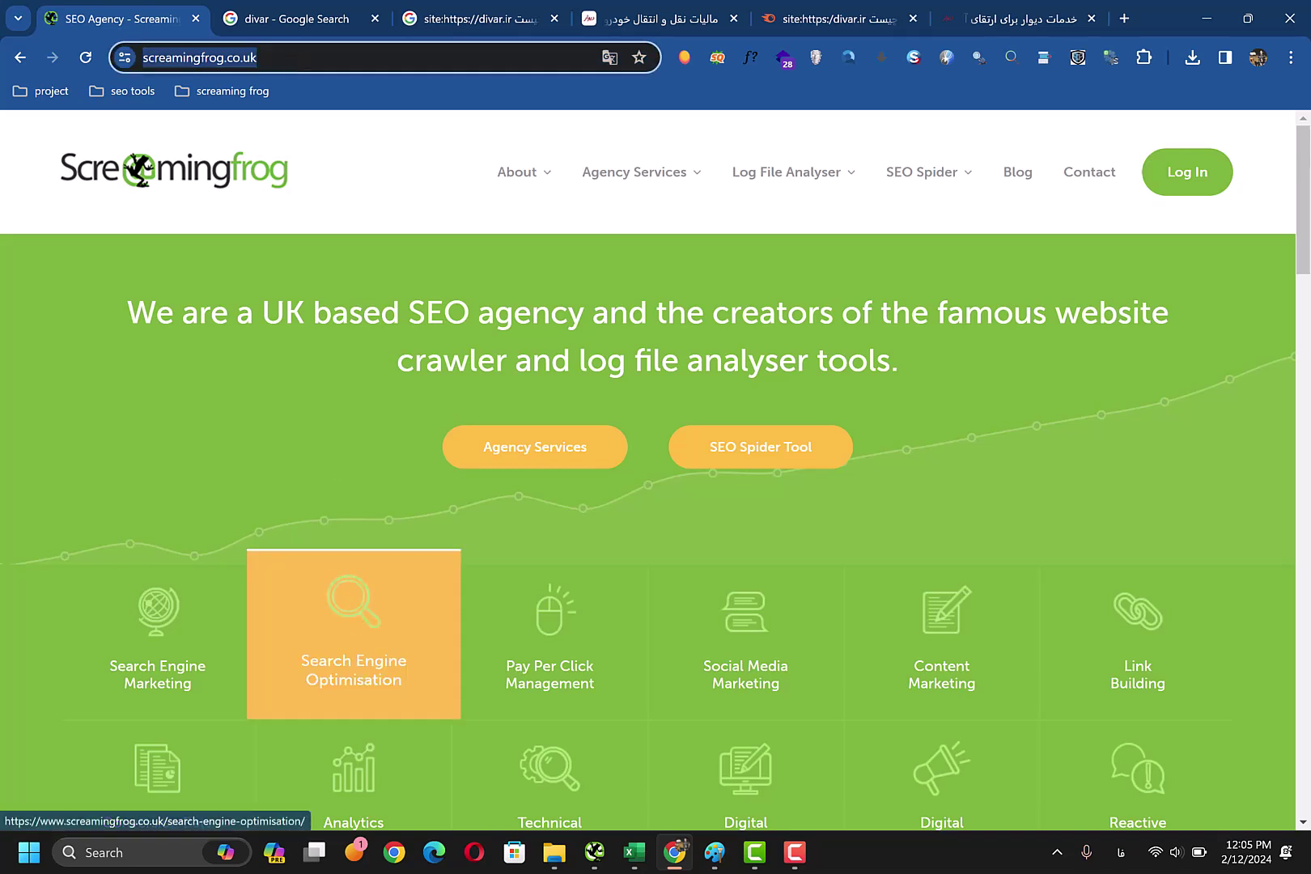
{"action": "left_click", "coordinate": [594, 852]}
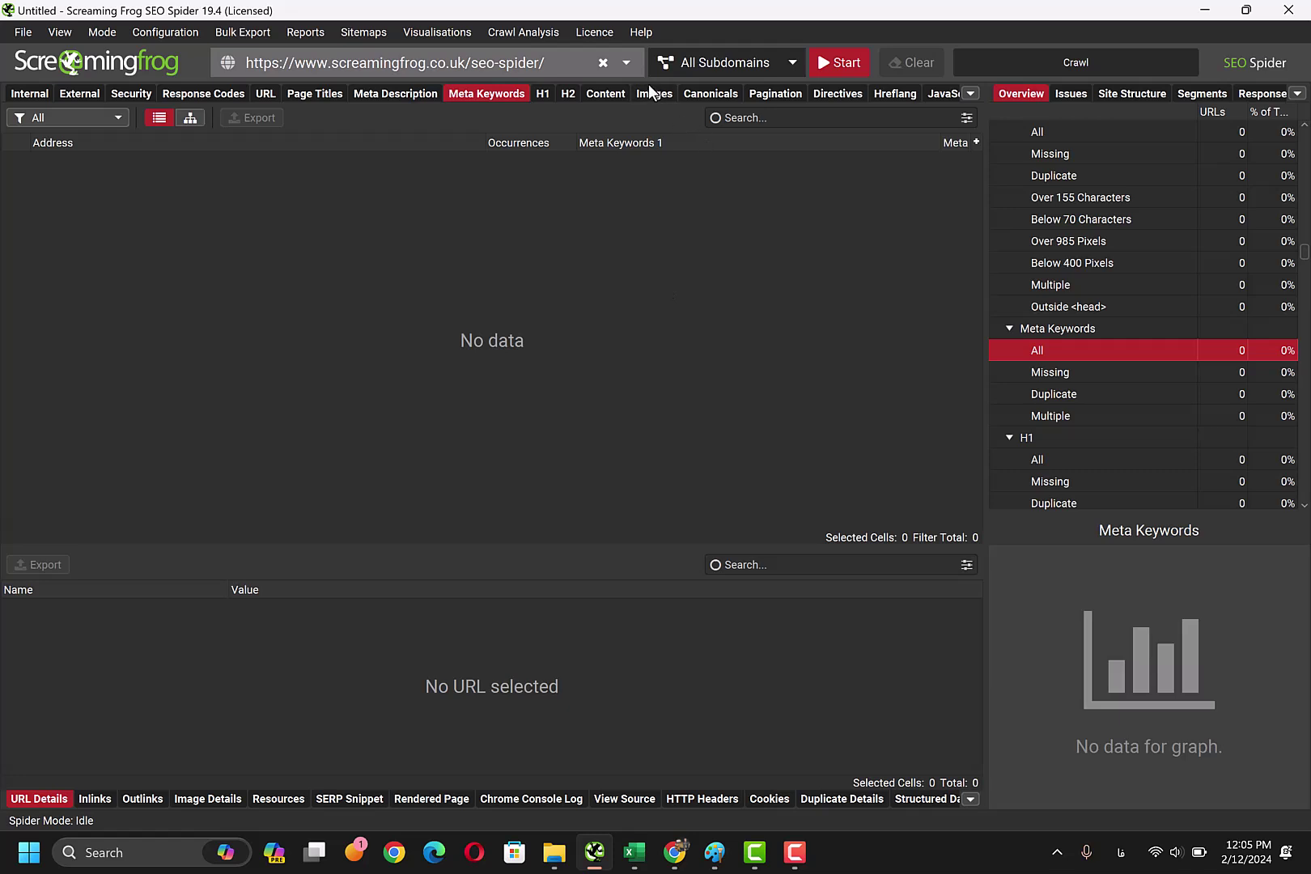
{"action": "left_click", "coordinate": [603, 63]}
{"action": "key", "text": "ctrl+v"}
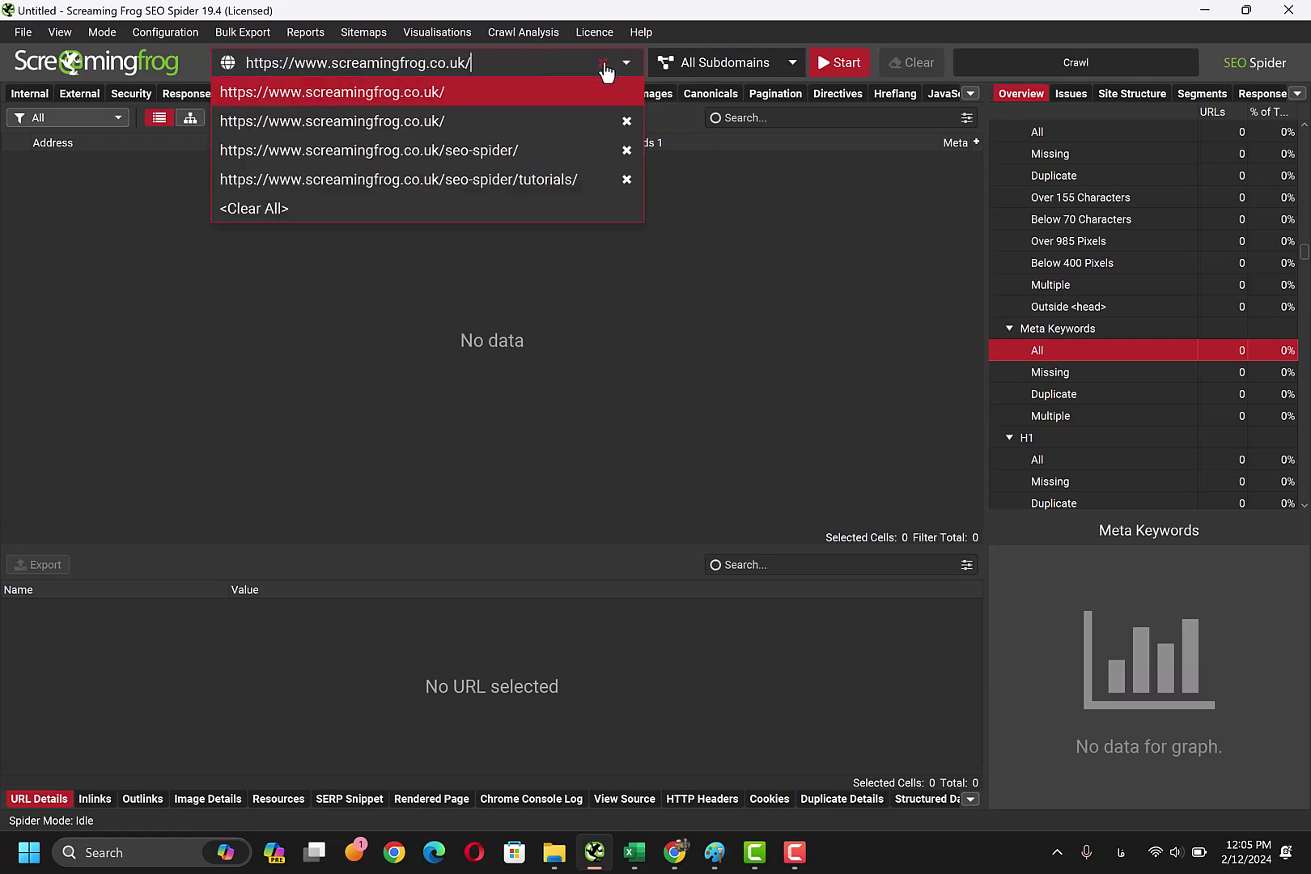
{"action": "left_click", "coordinate": [830, 65]}
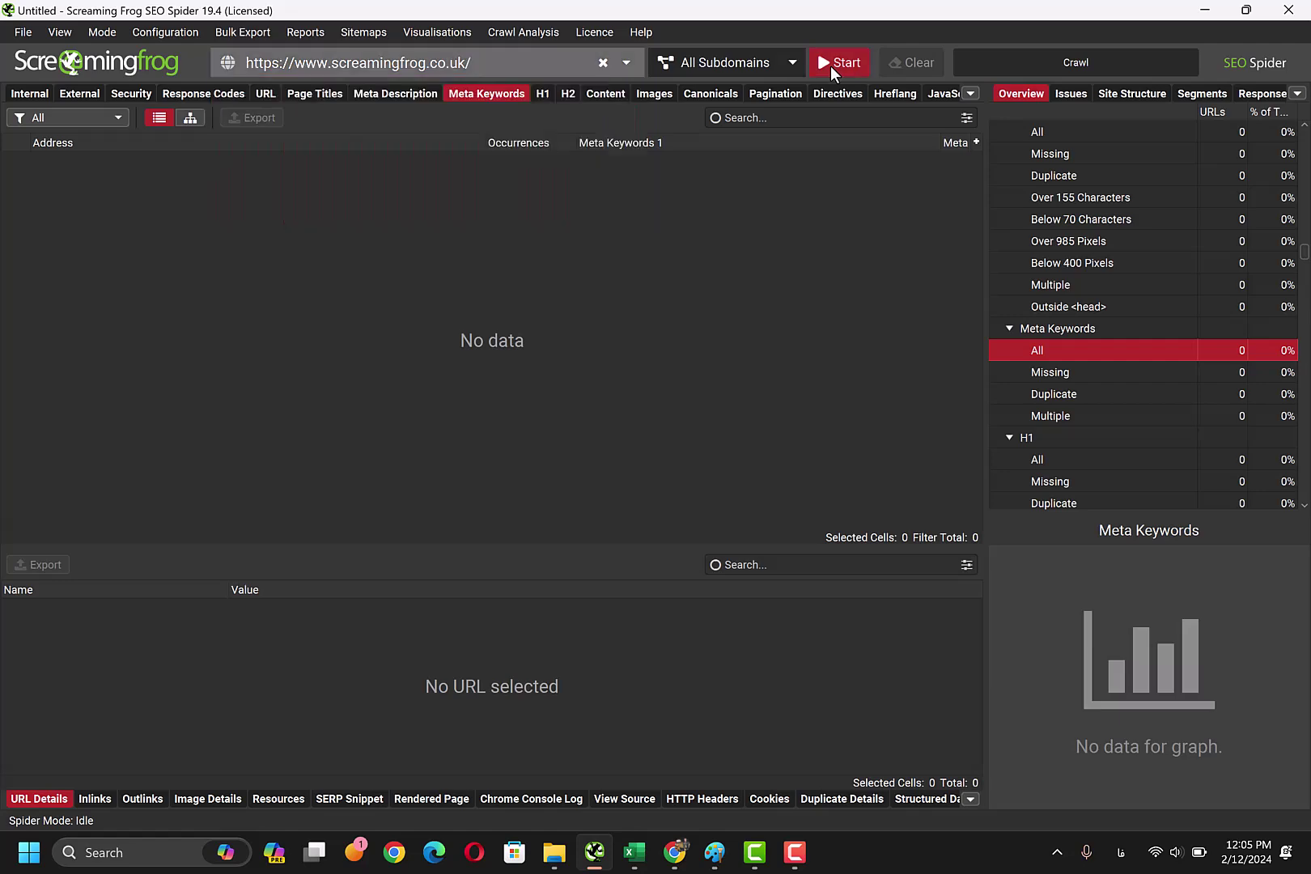
{"action": "left_click", "coordinate": [34, 93]}
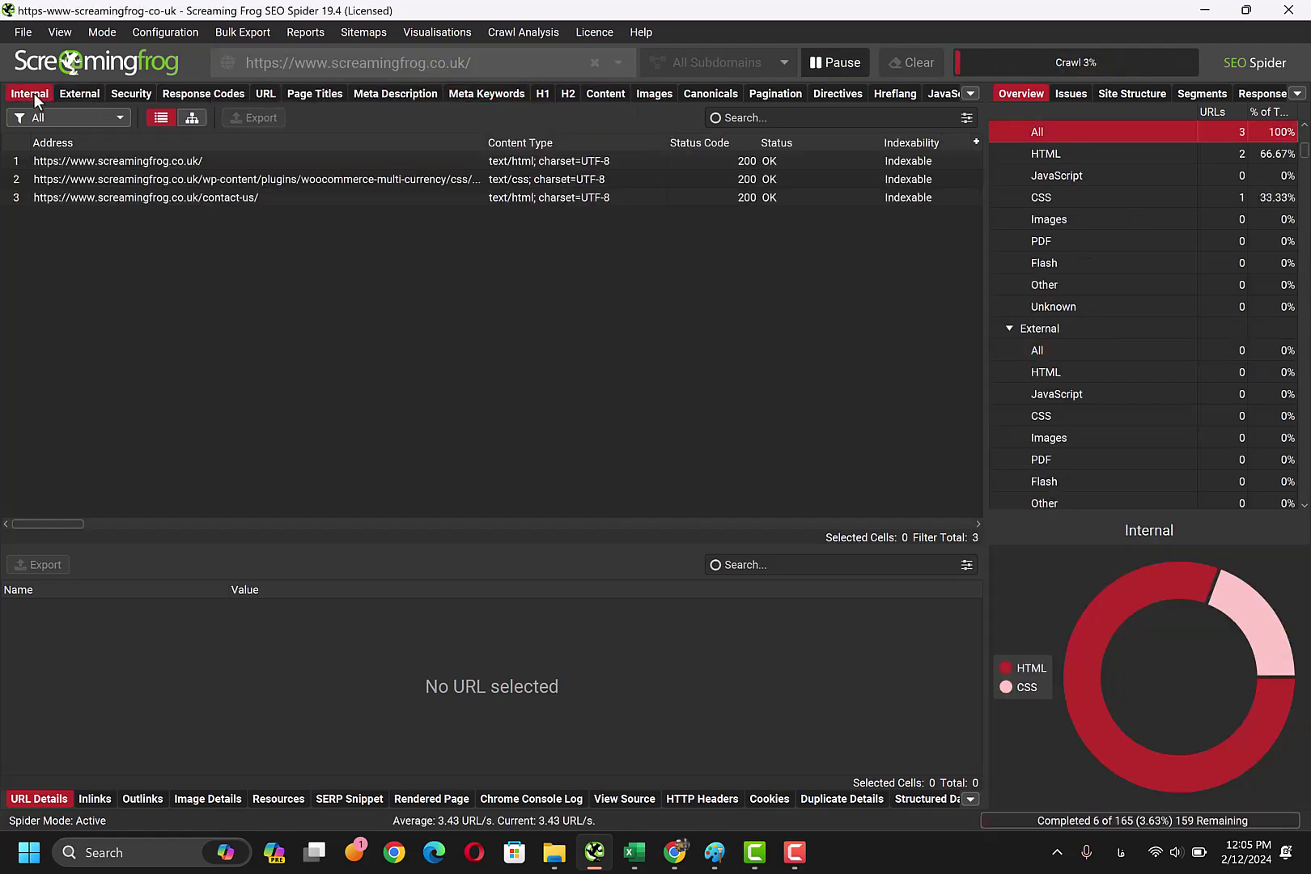
{"action": "left_click", "coordinate": [841, 62]}
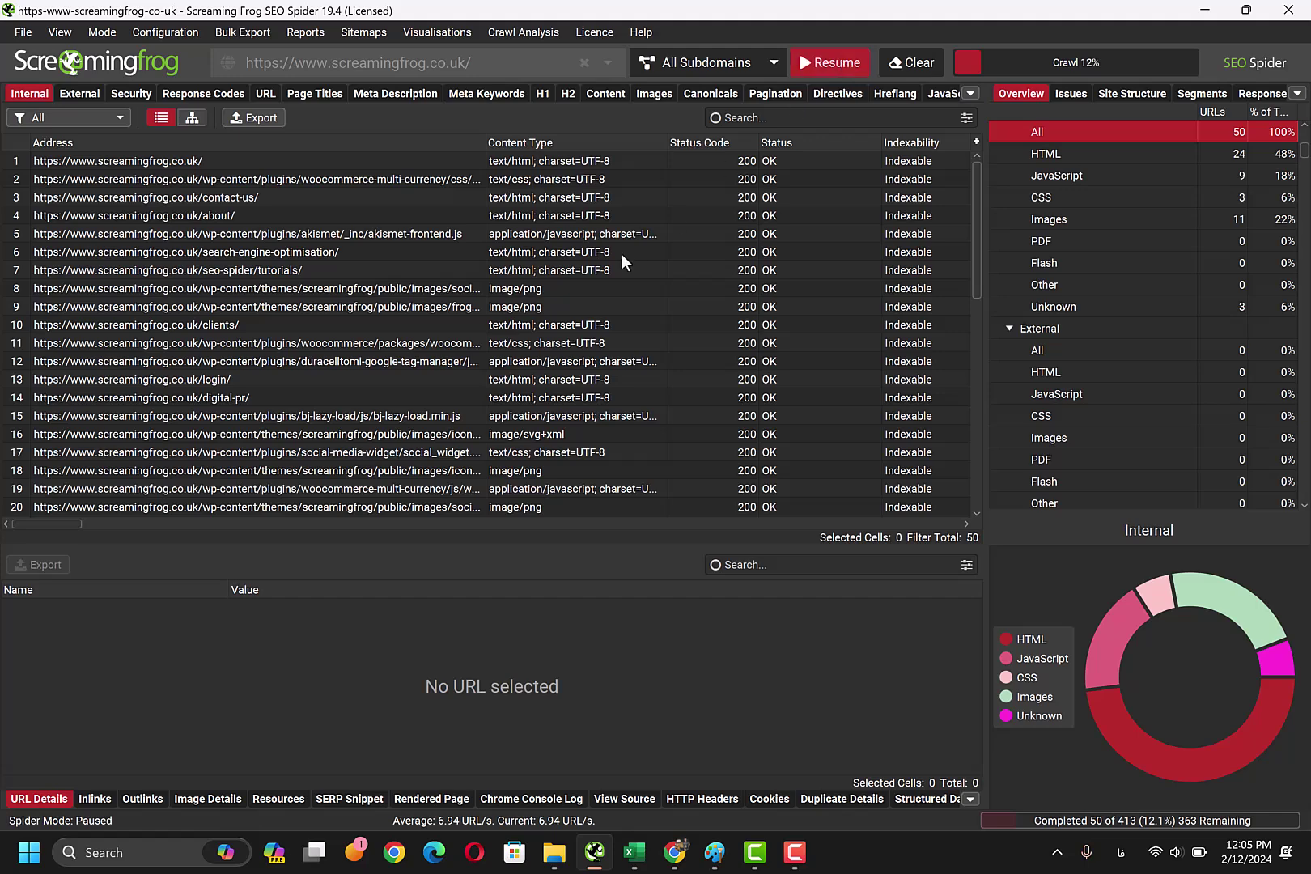
- Inspect the details of several crawled plugin script, CSS and image URLs among the internal results
{"action": "left_click", "coordinate": [394, 423]}
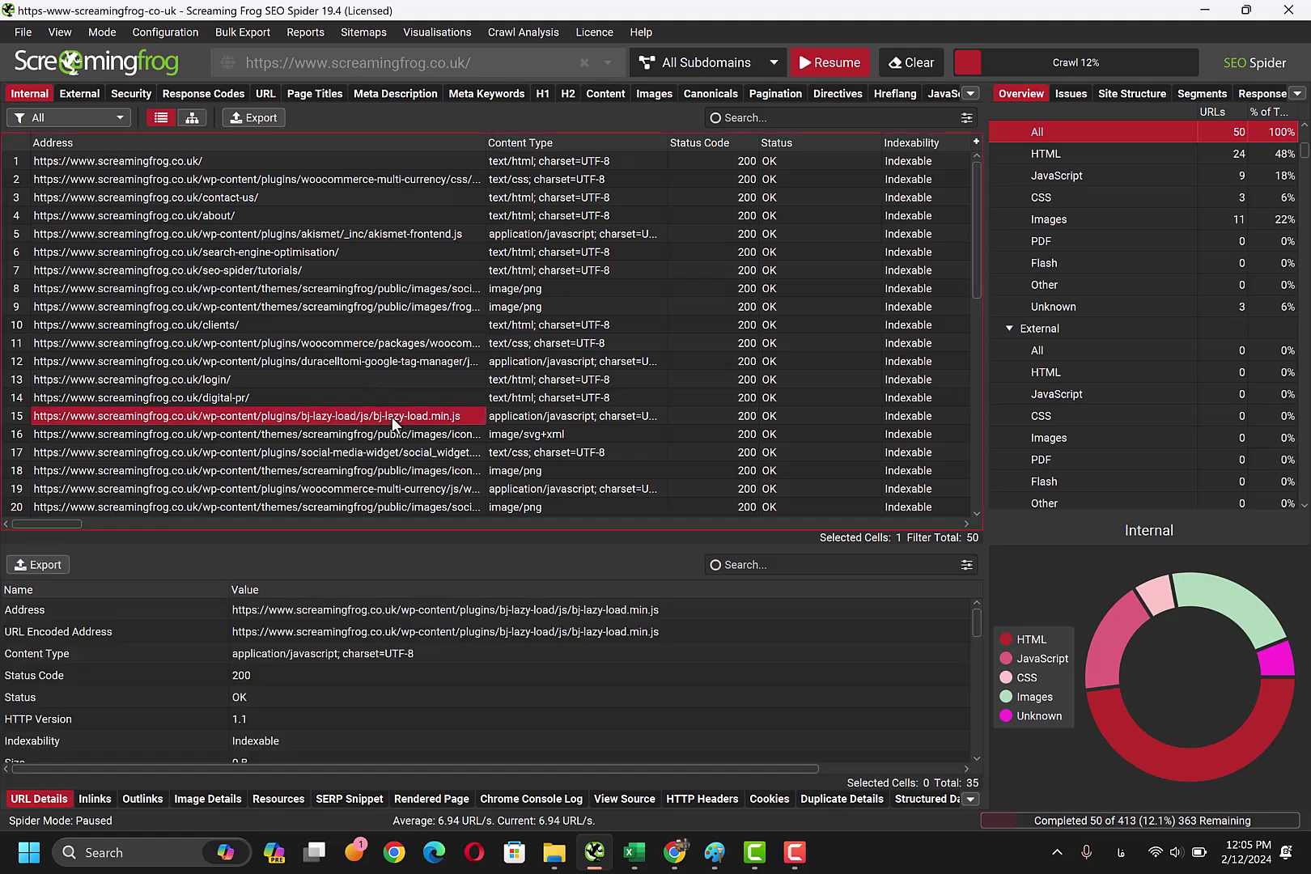
{"action": "left_click", "coordinate": [359, 357]}
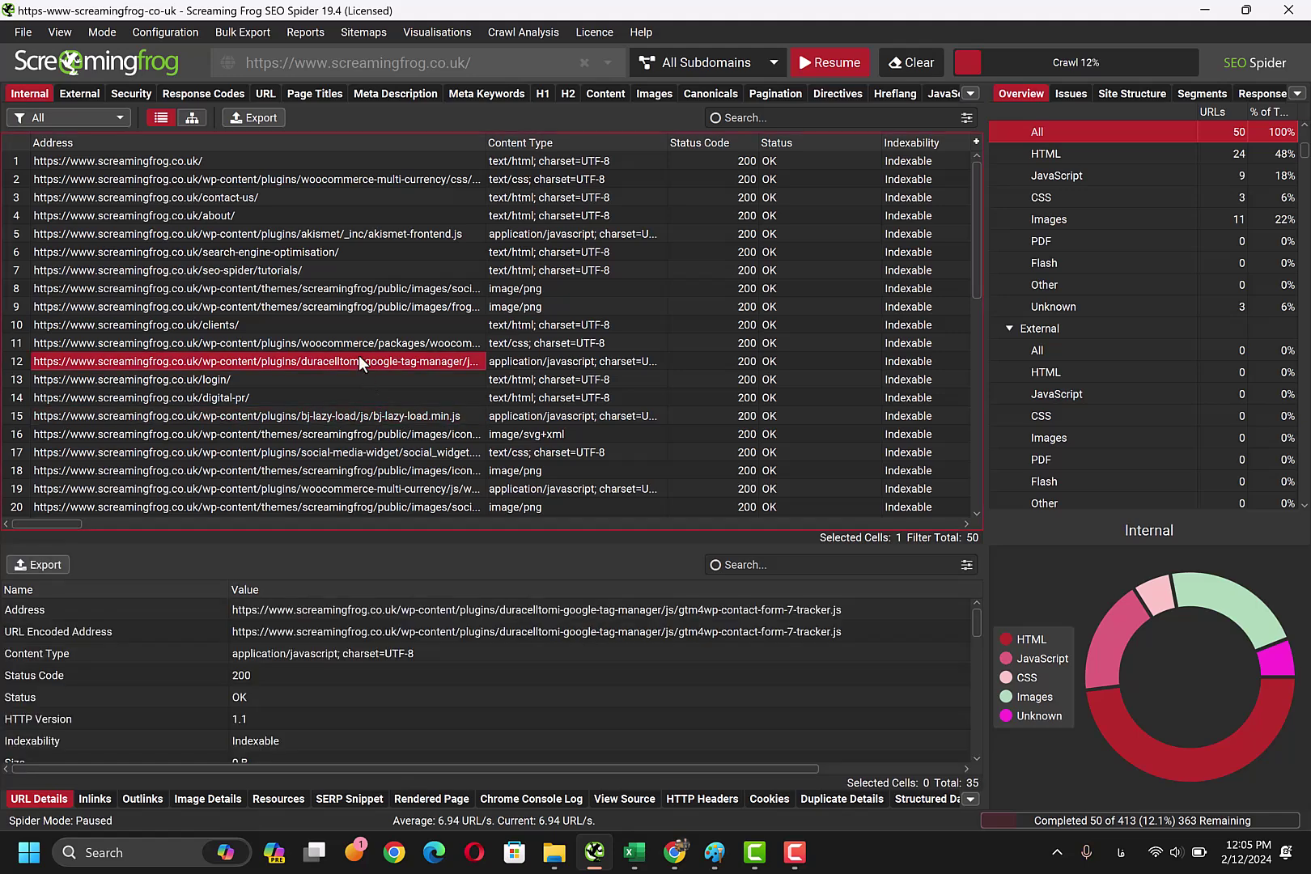
{"action": "left_click", "coordinate": [358, 340]}
{"action": "left_click", "coordinate": [349, 290]}
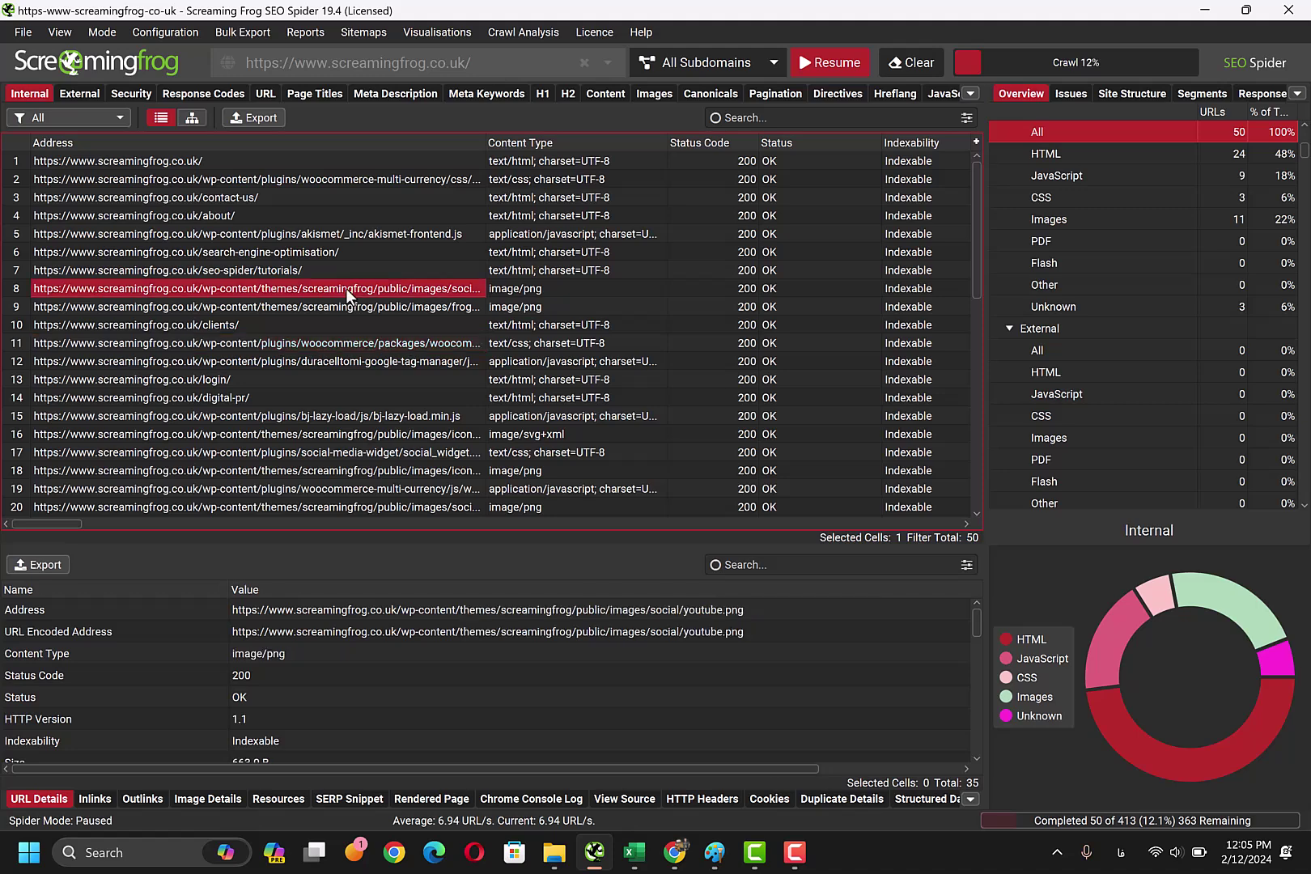
{"action": "left_click", "coordinate": [327, 237]}
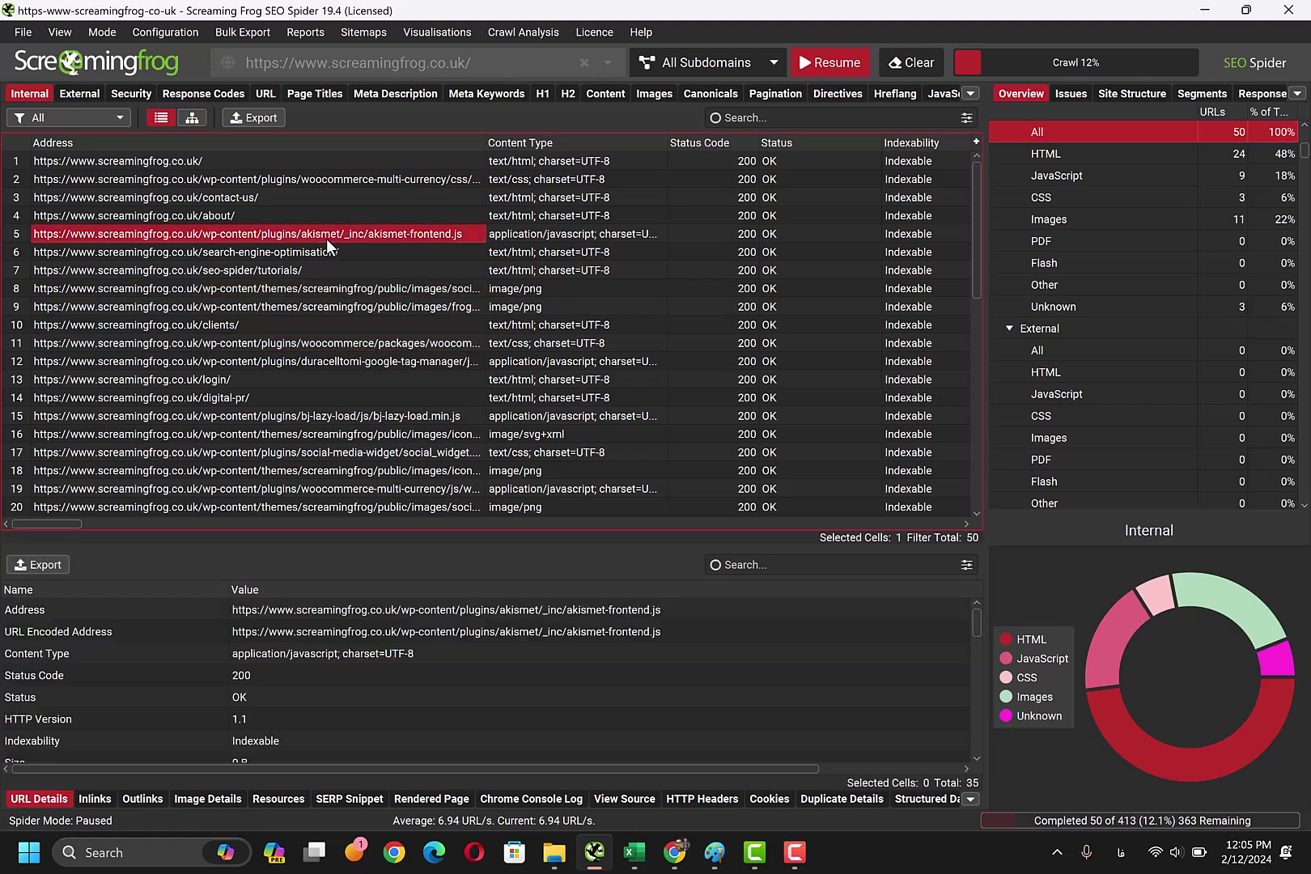
- Filter the internal URLs by Images, CSS, JavaScript and HTML in turn, ending on HTML
{"action": "left_click", "coordinate": [1020, 709]}
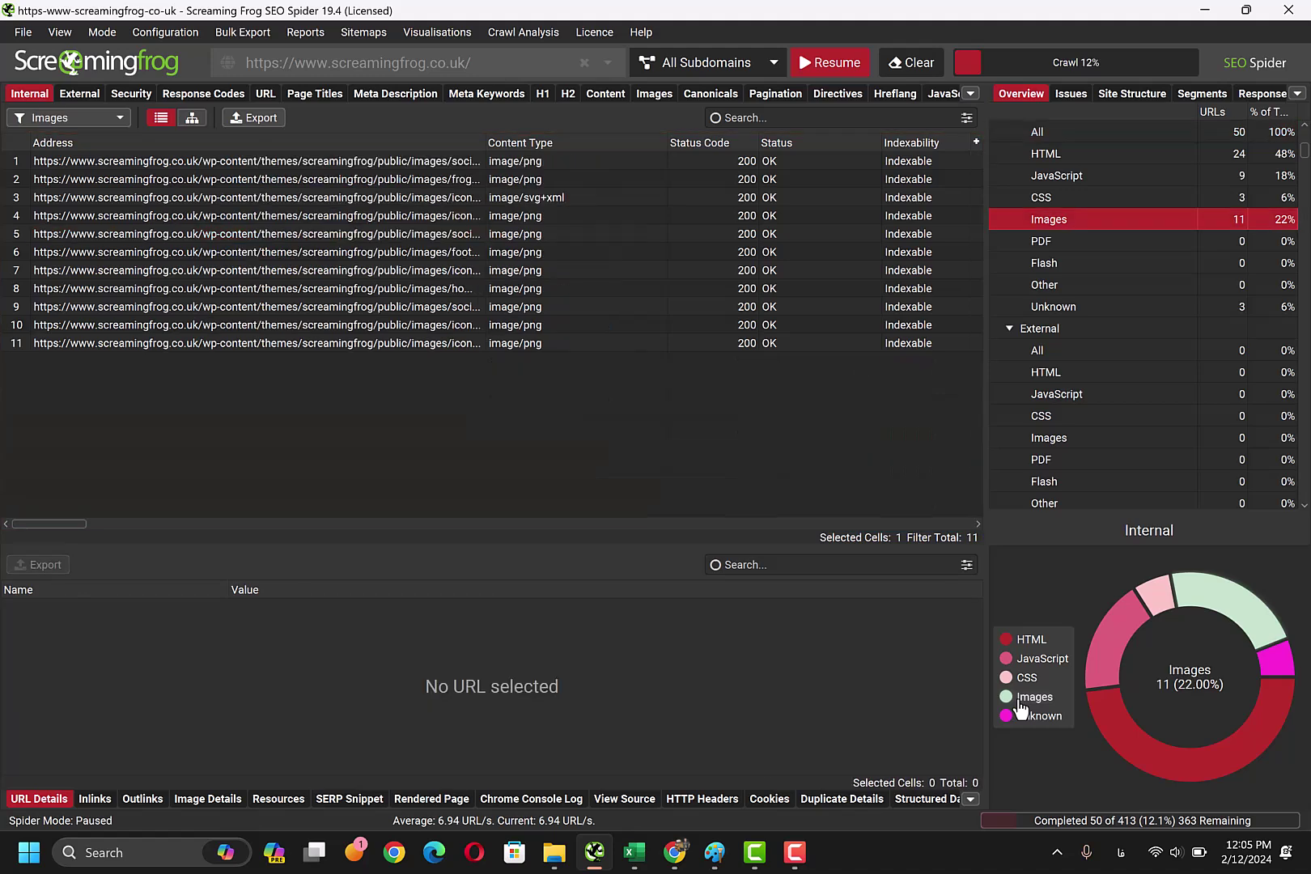
{"action": "left_click", "coordinate": [1023, 680]}
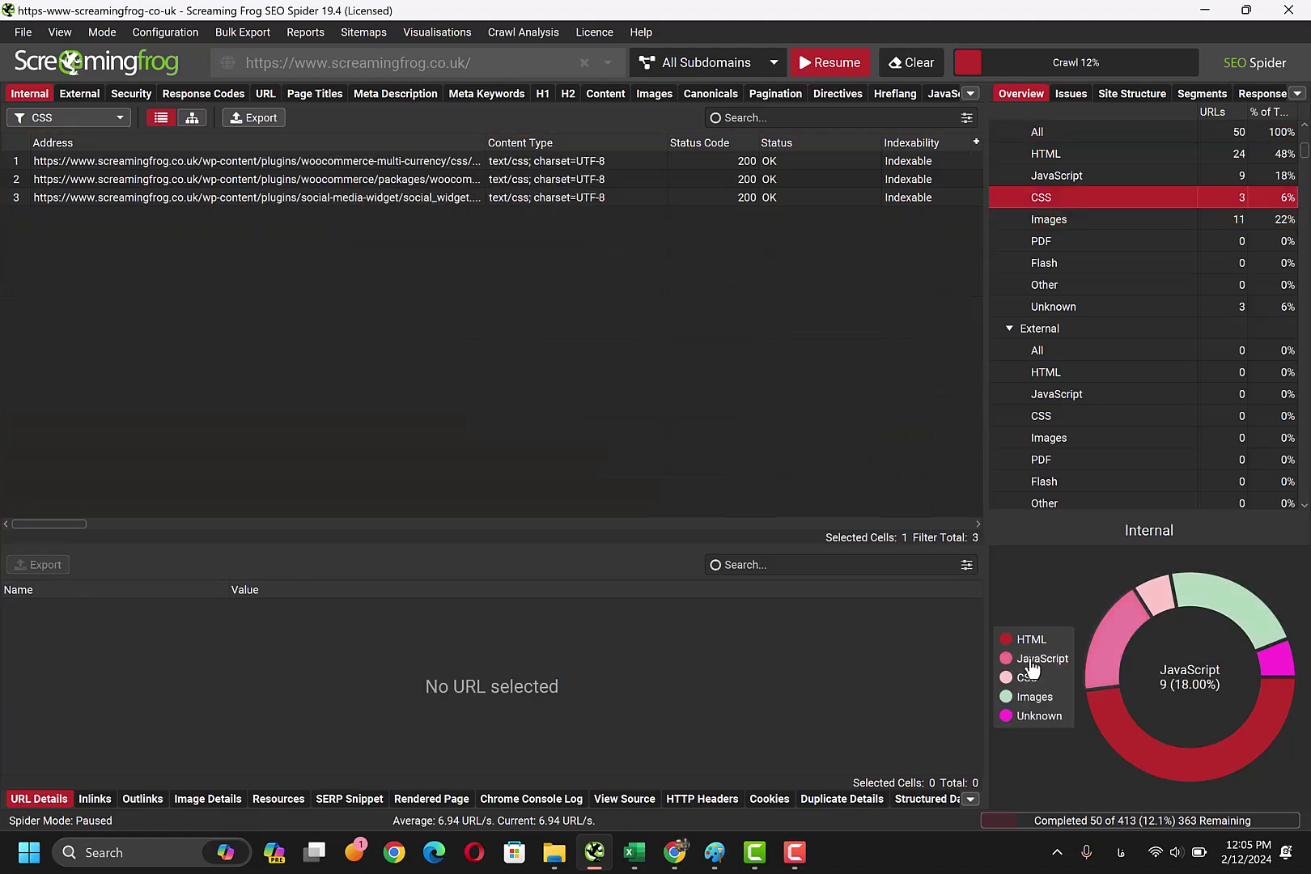
{"action": "left_click", "coordinate": [1034, 657]}
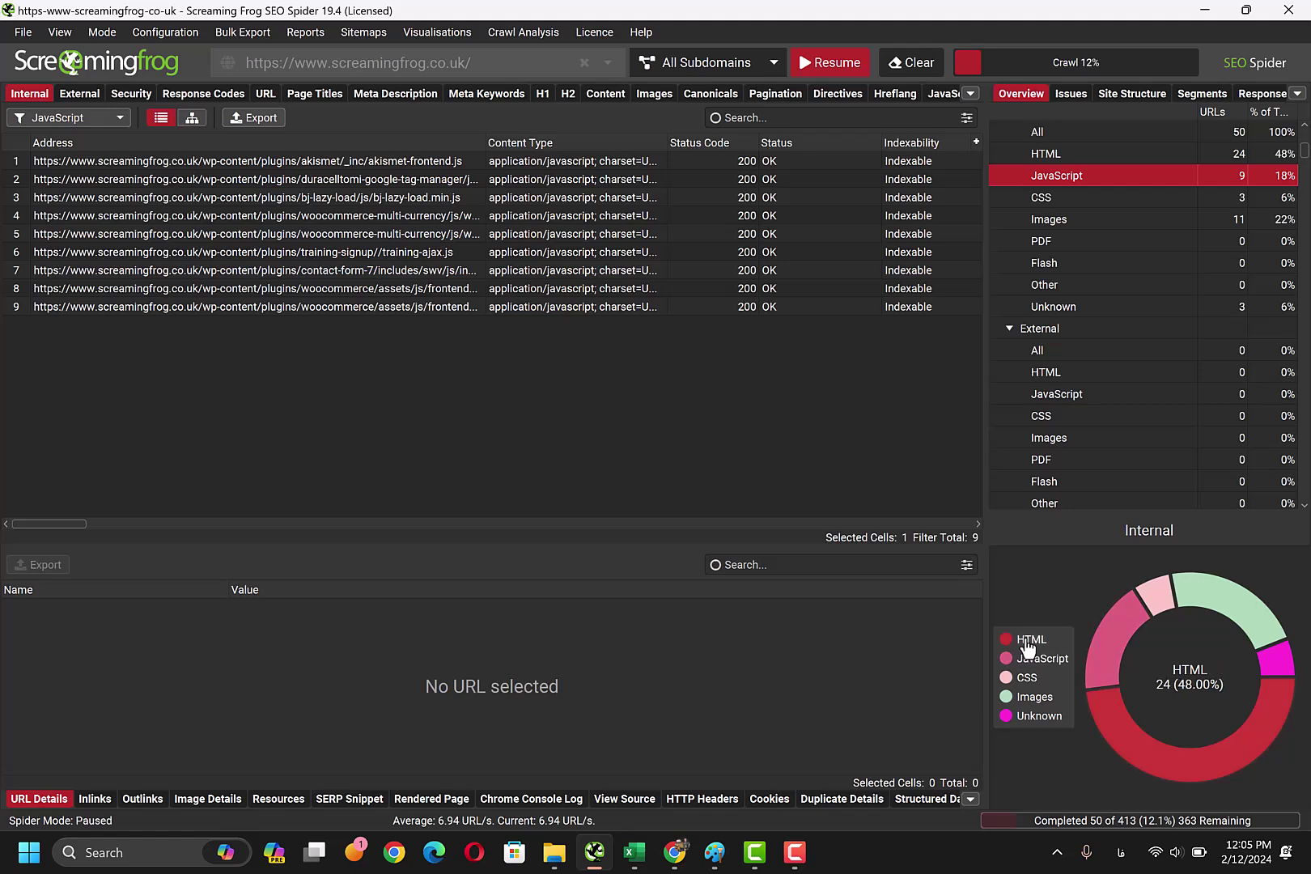
{"action": "left_click", "coordinate": [1027, 641]}
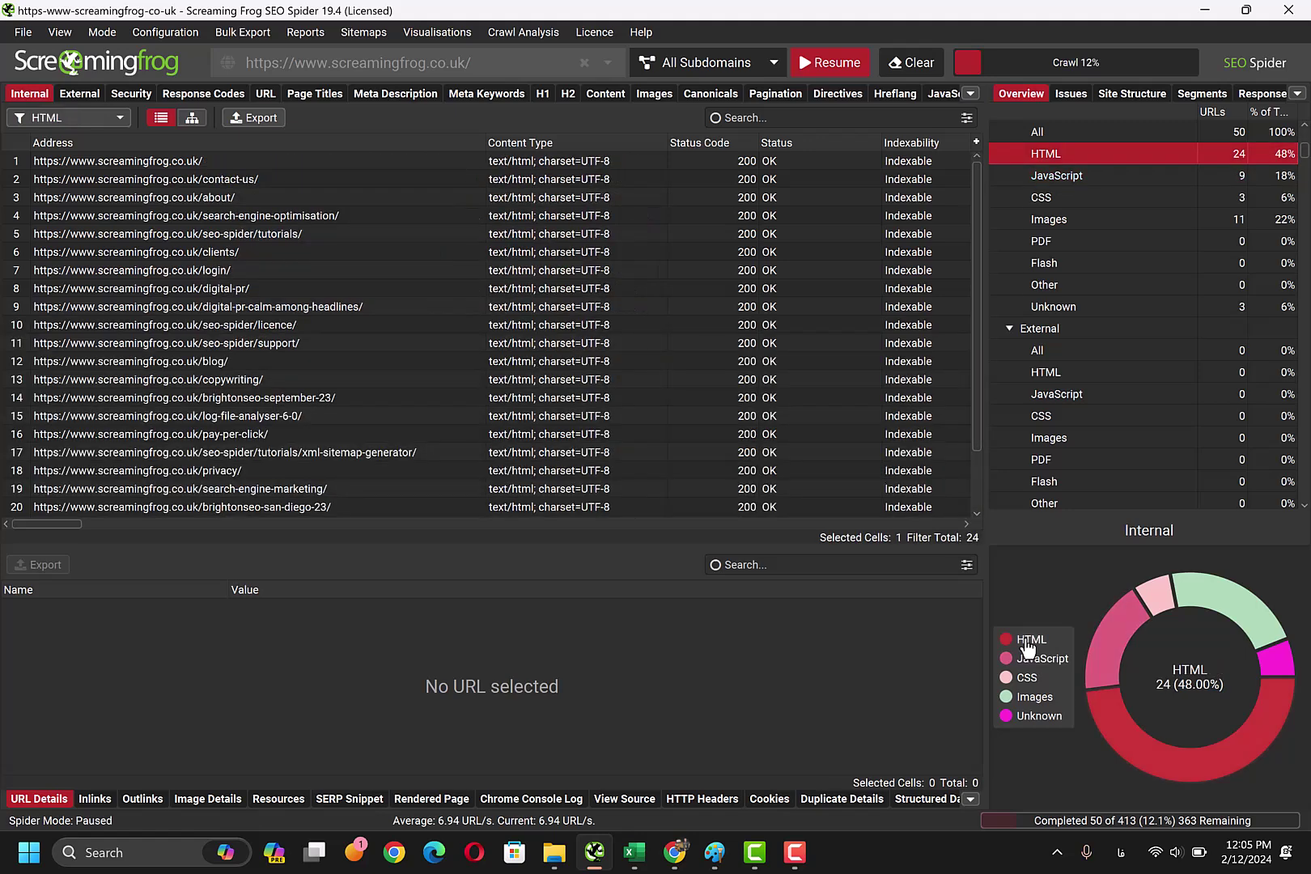
- Open the crawl configuration and delete the custom search named Search 1
{"action": "left_click", "coordinate": [181, 31]}
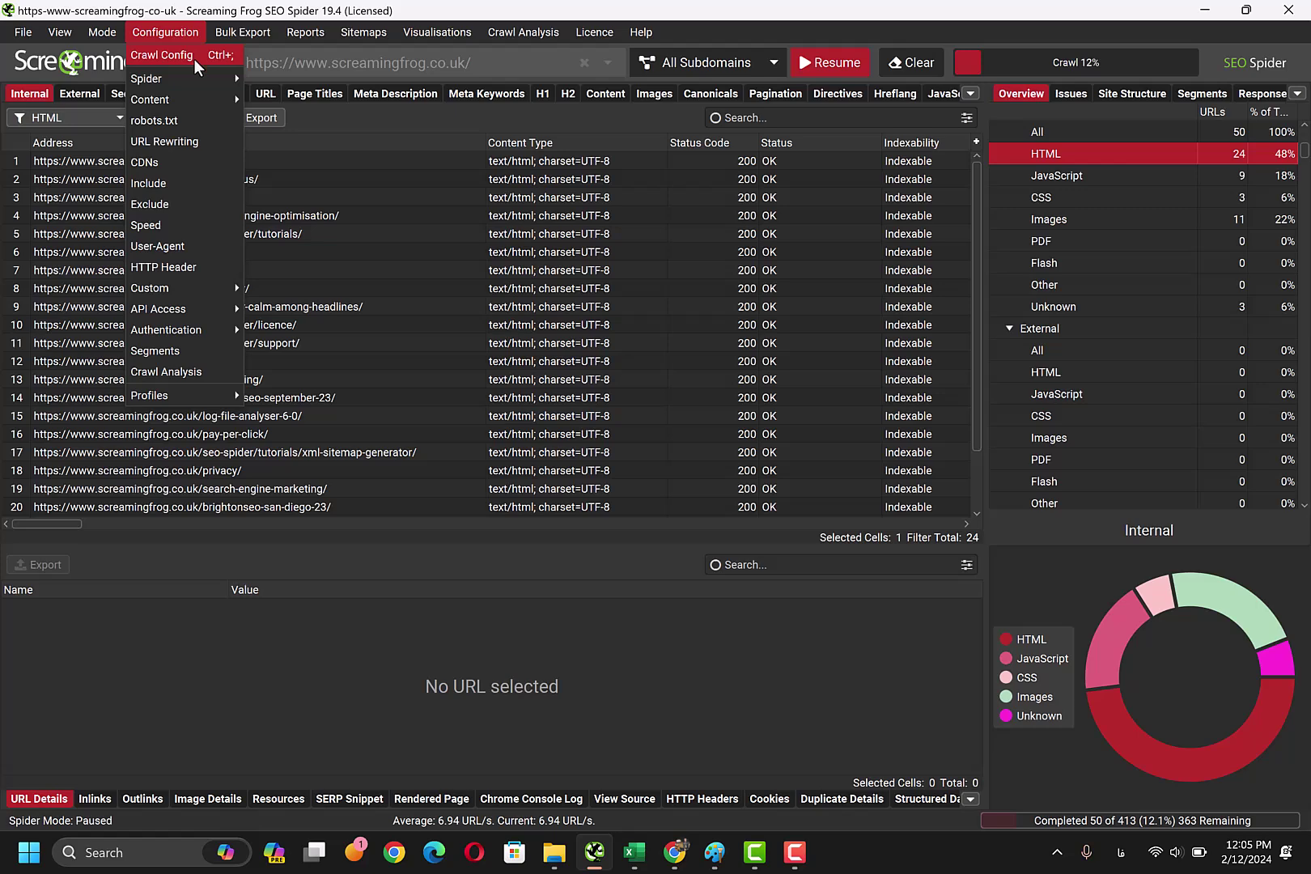
{"action": "left_click", "coordinate": [194, 59]}
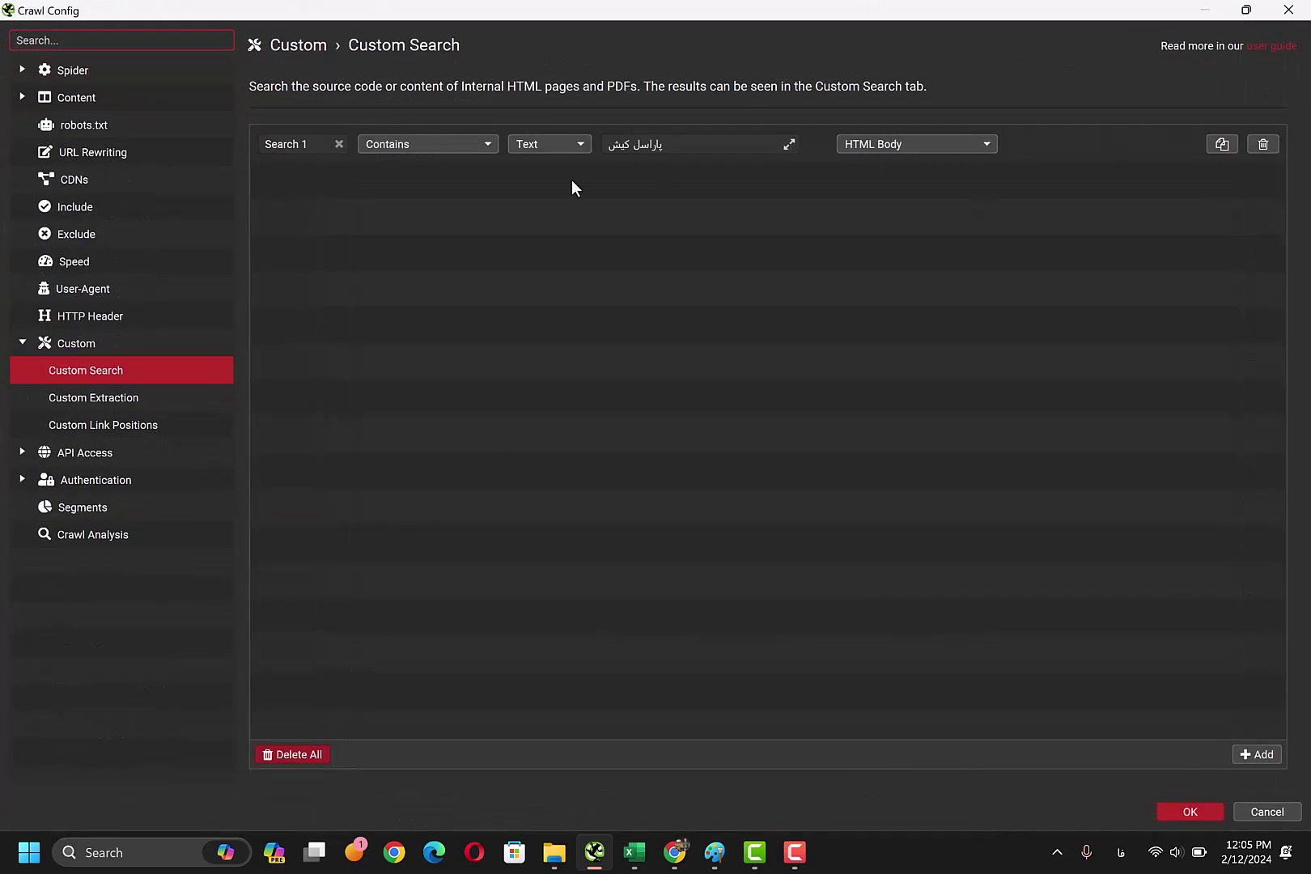
{"action": "left_click", "coordinate": [1264, 147]}
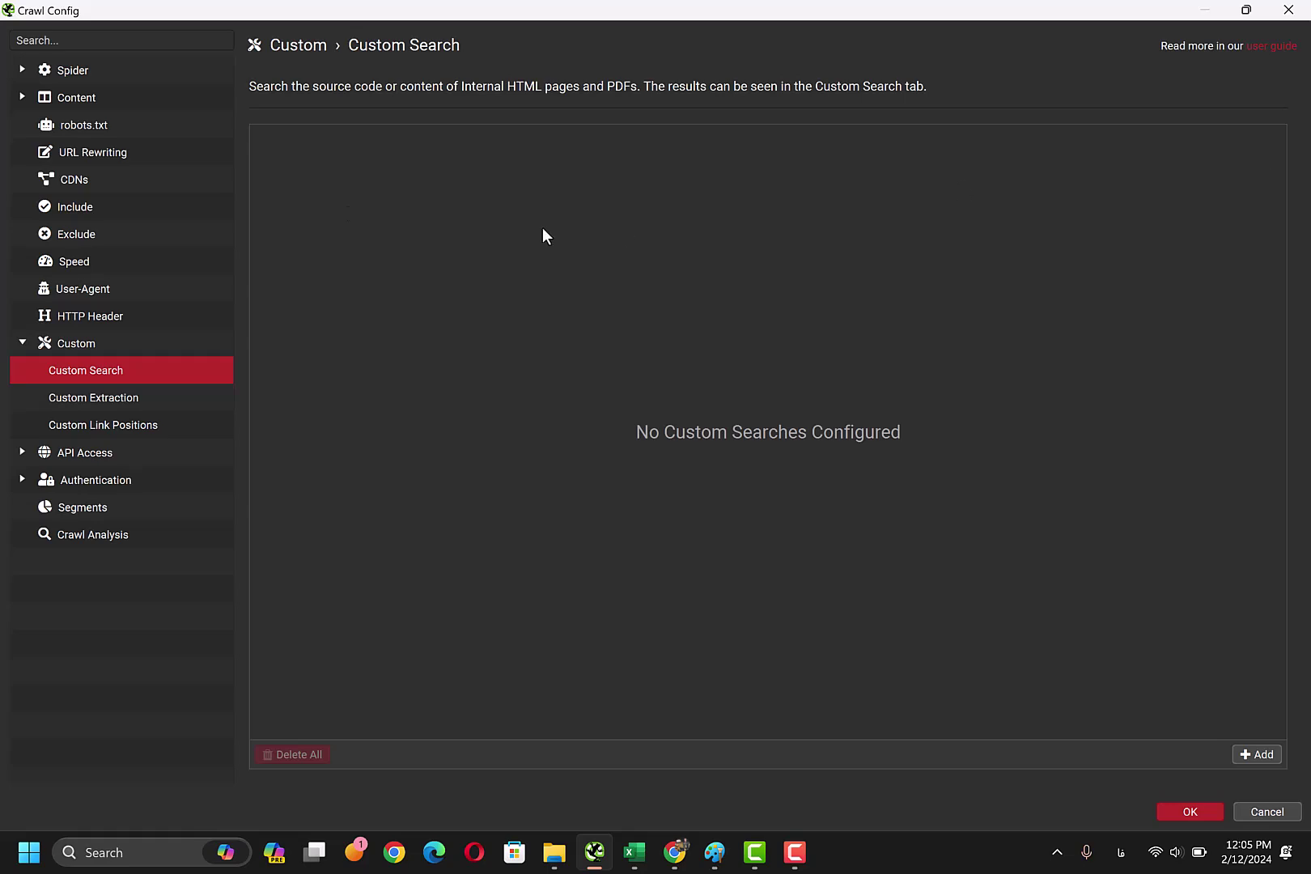
- Disable crawling of Images, CSS, JavaScript and SWF resource links in the Spider crawl settings and apply the configuration
{"action": "left_click", "coordinate": [146, 80]}
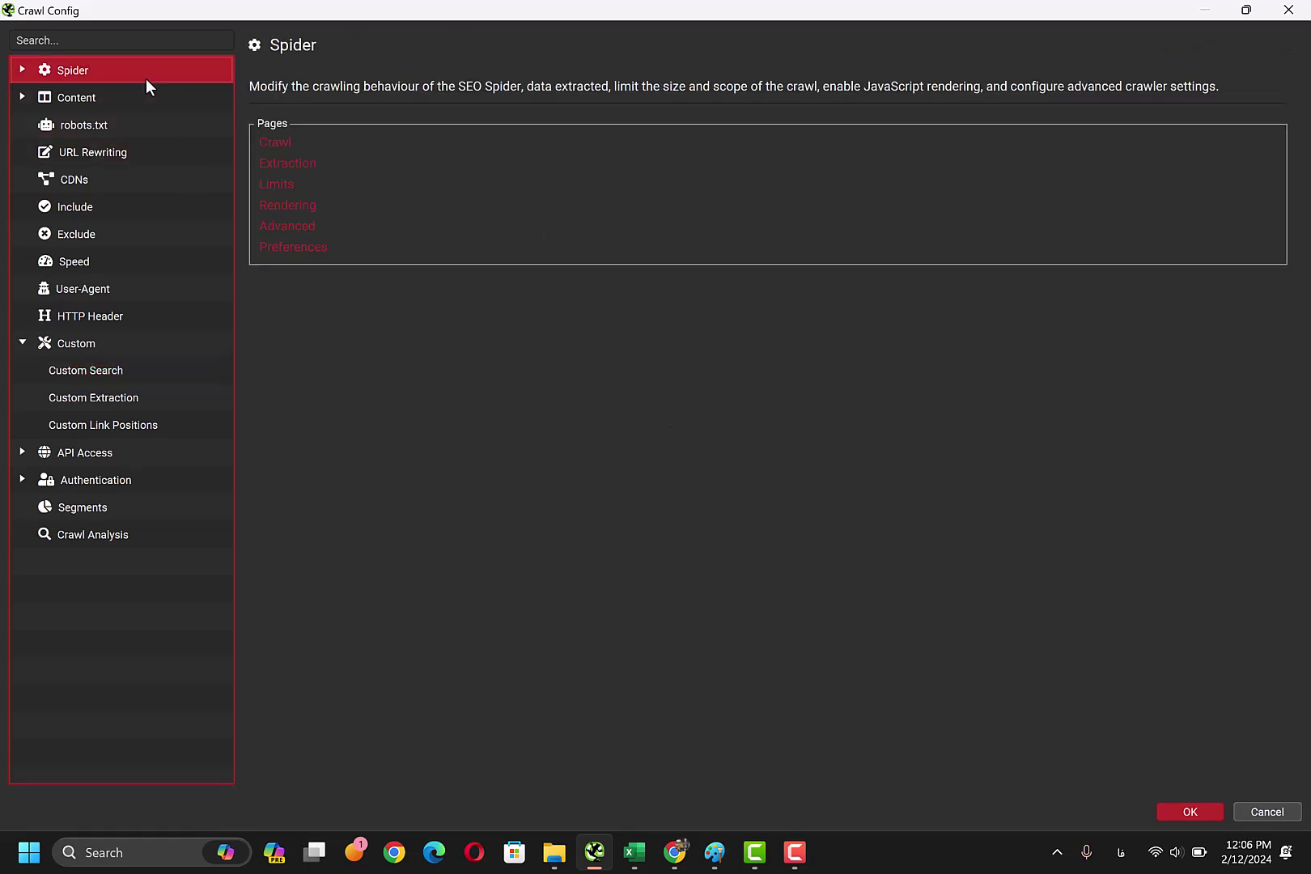
{"action": "left_click", "coordinate": [277, 153]}
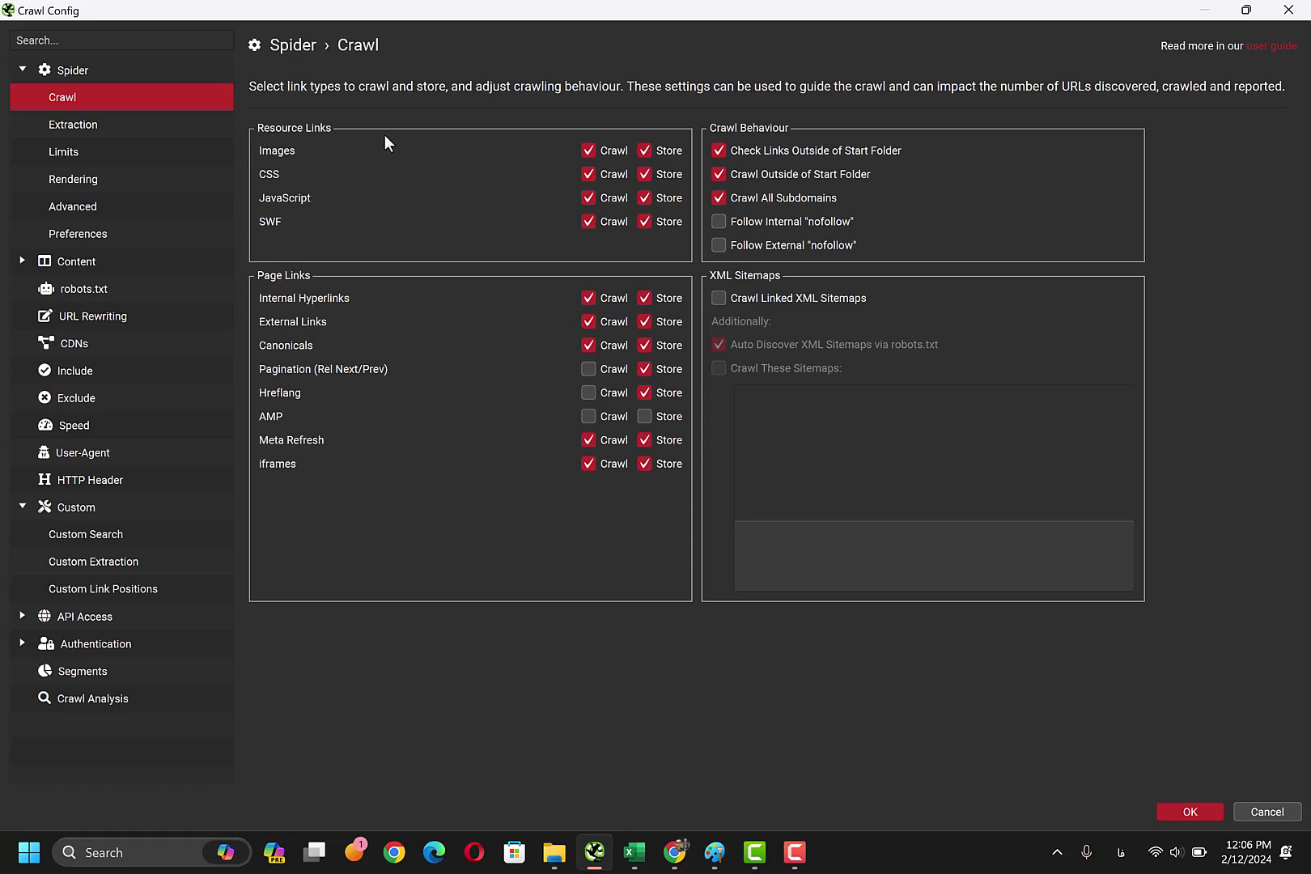
{"action": "left_click", "coordinate": [589, 217]}
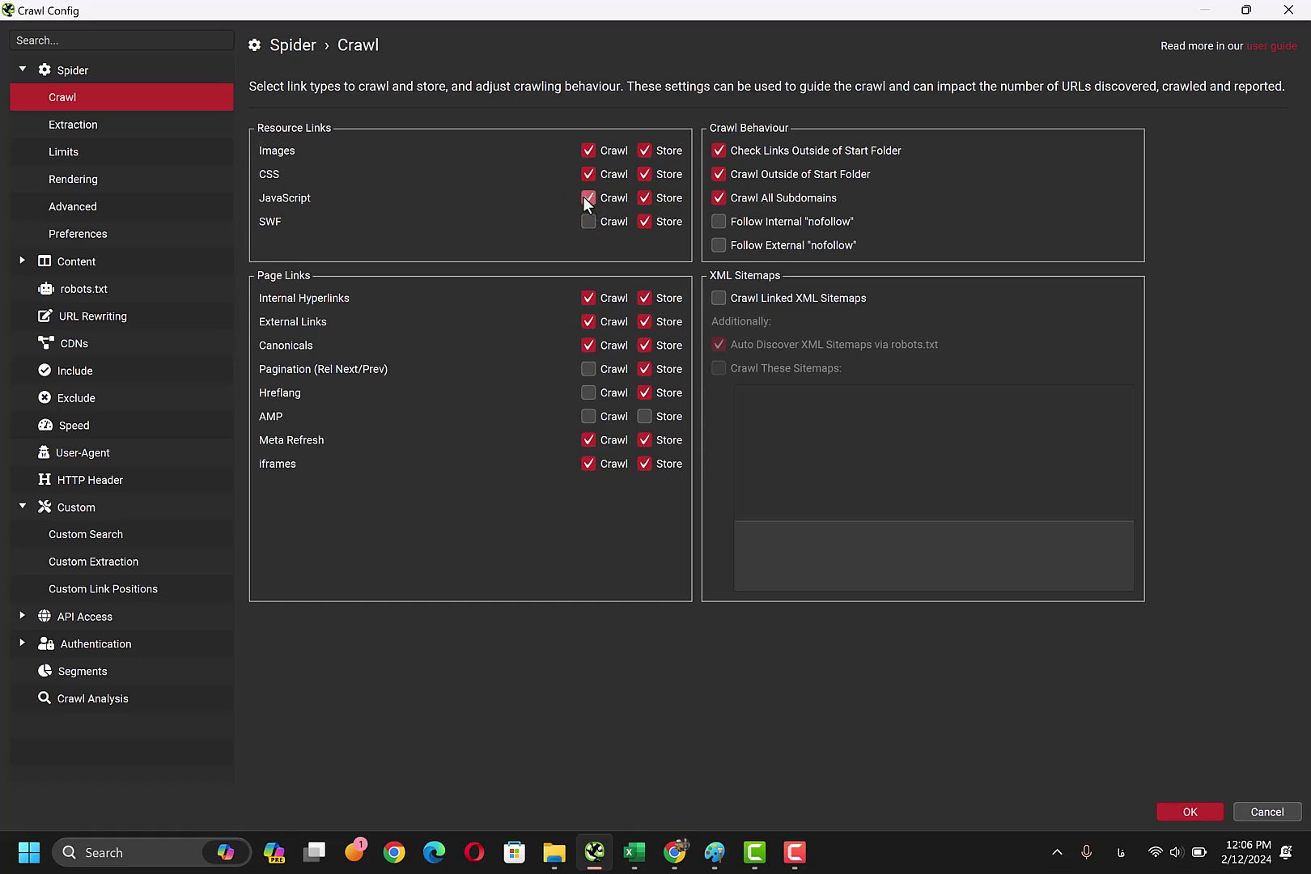
{"action": "left_click", "coordinate": [588, 150]}
{"action": "left_click", "coordinate": [1185, 811]}
{"action": "left_click", "coordinate": [911, 68]}
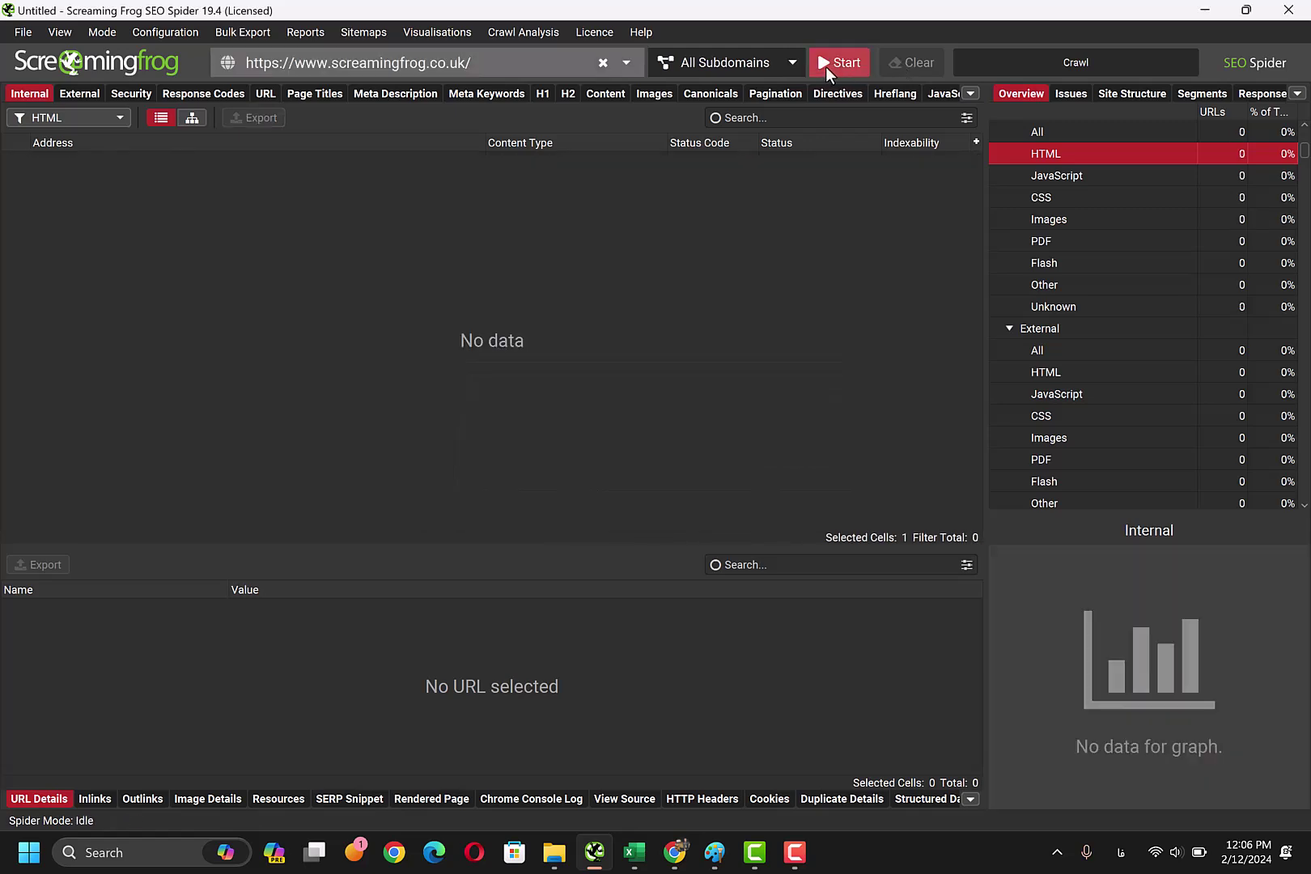
{"action": "left_click", "coordinate": [825, 67]}
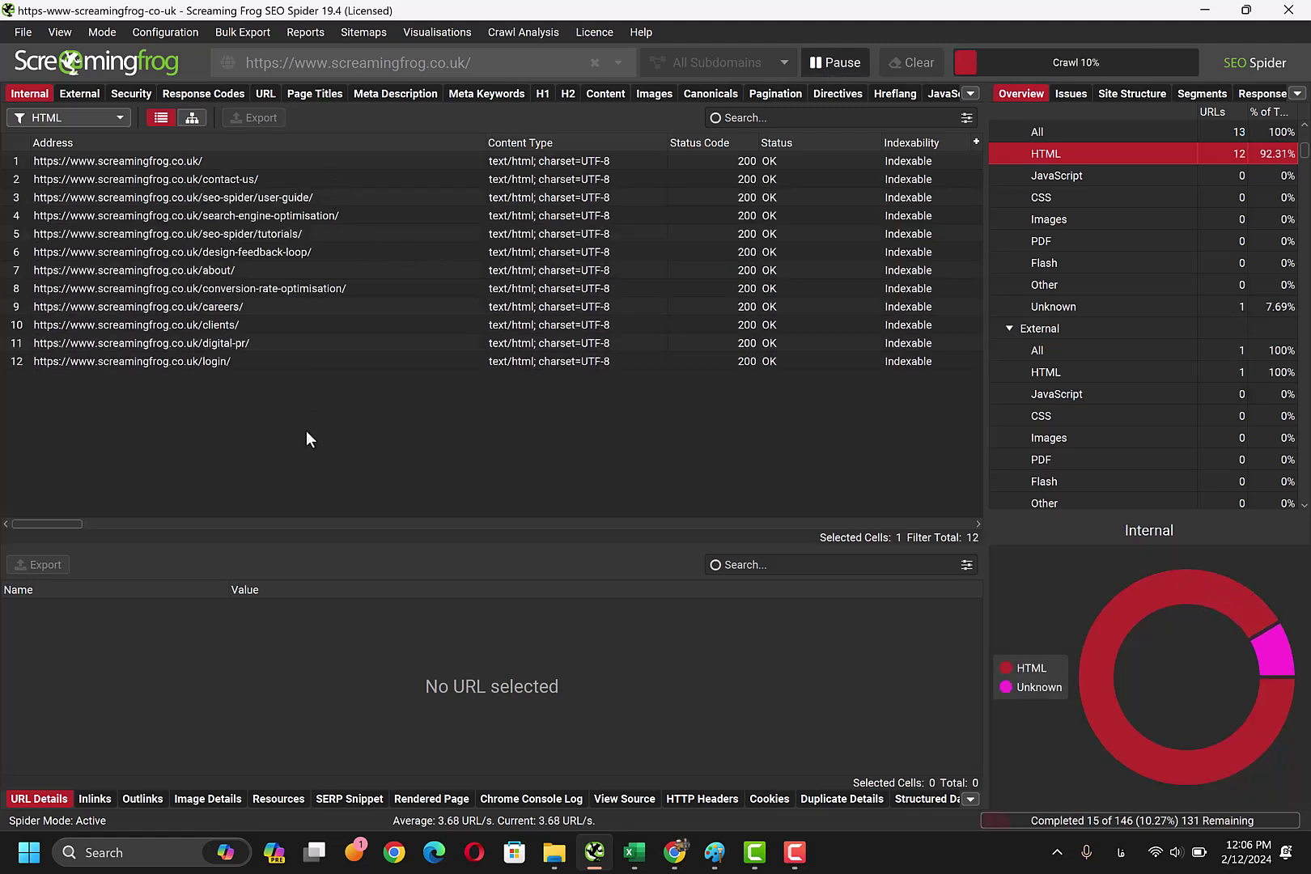
- Inspect the about, FAQ and link-building pages in the HTML results, look through the newest URLs, and pause the crawl
{"action": "left_click", "coordinate": [154, 271]}
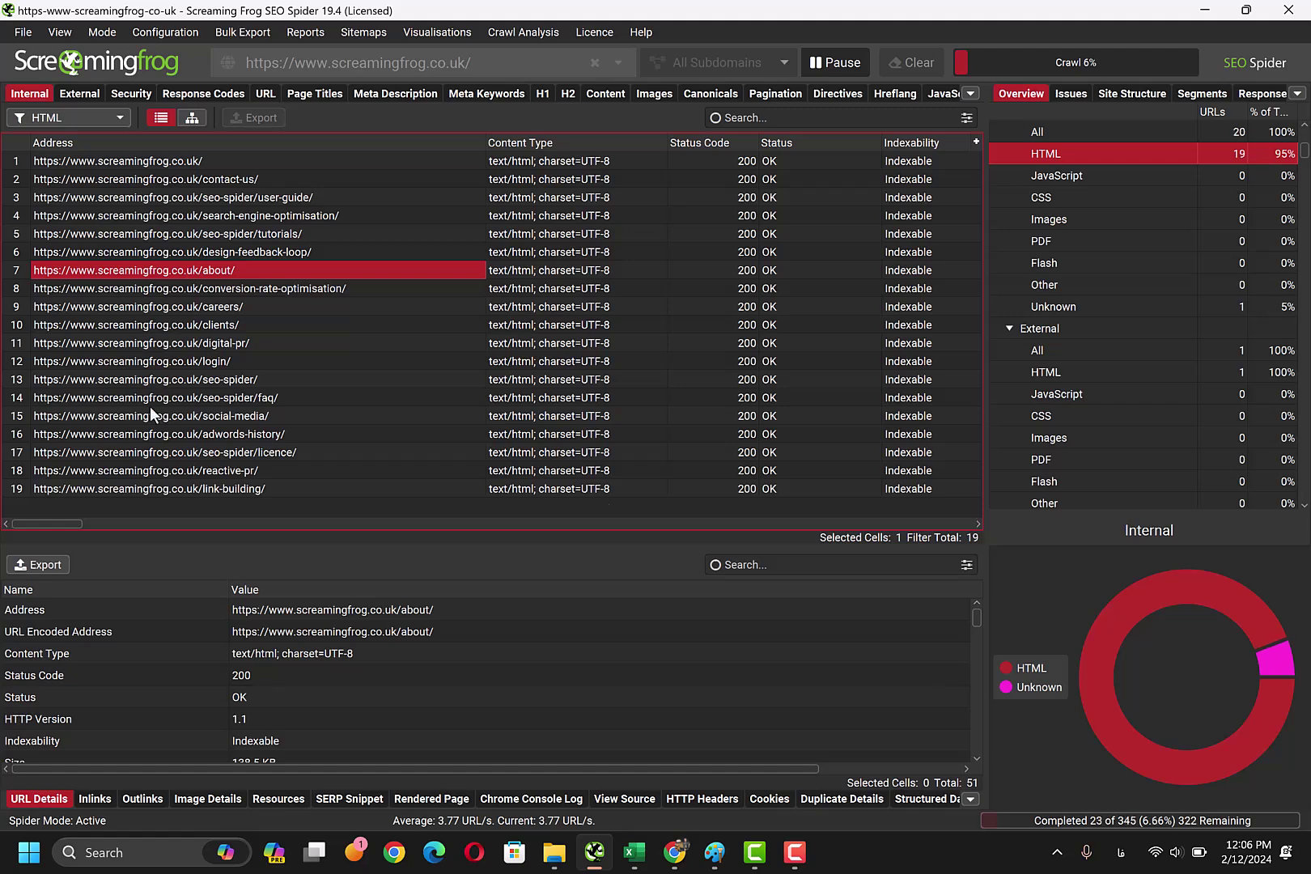
{"action": "left_click", "coordinate": [150, 405]}
{"action": "left_click", "coordinate": [157, 492]}
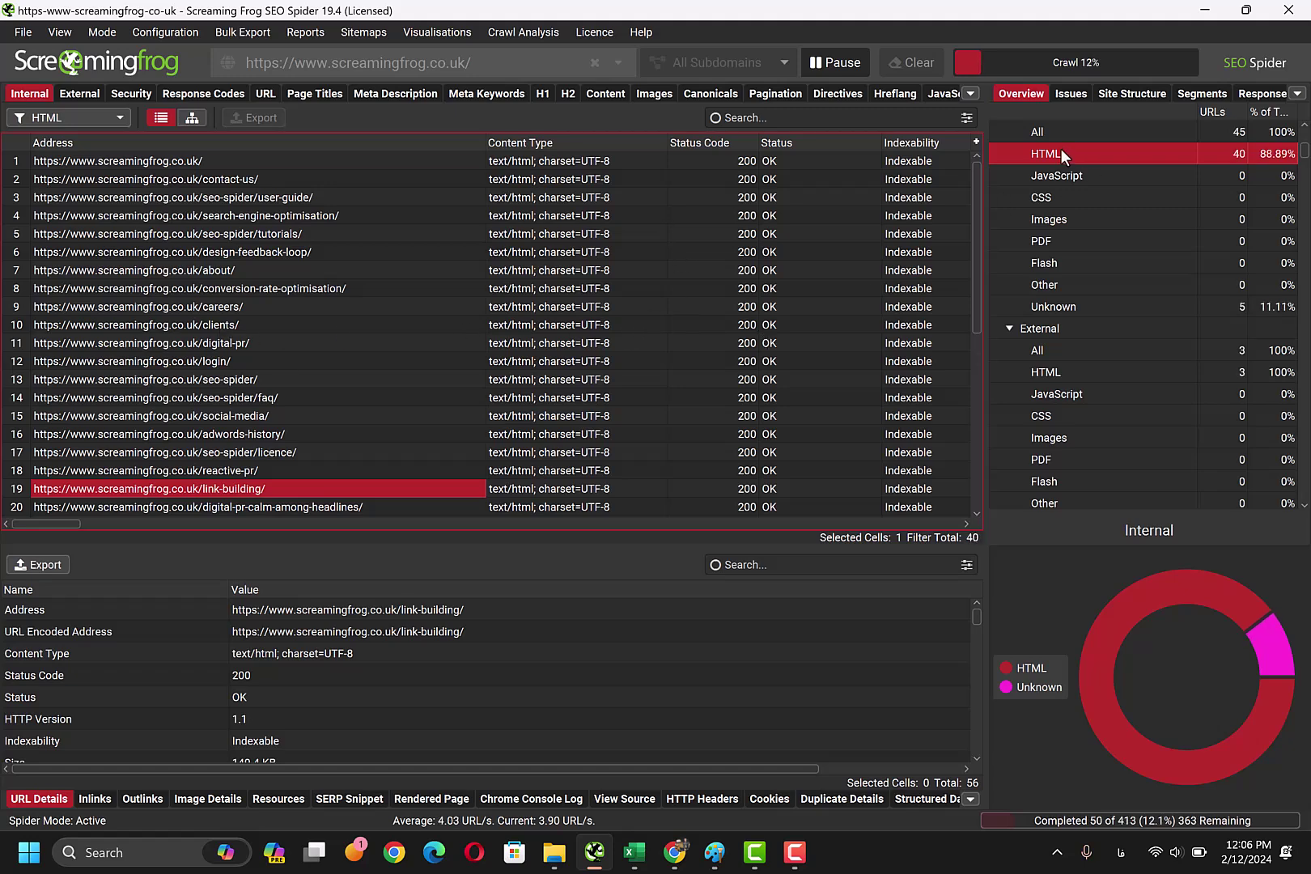
{"action": "left_click_drag", "start_coordinate": [975, 242], "coordinate": [1002, 581]}
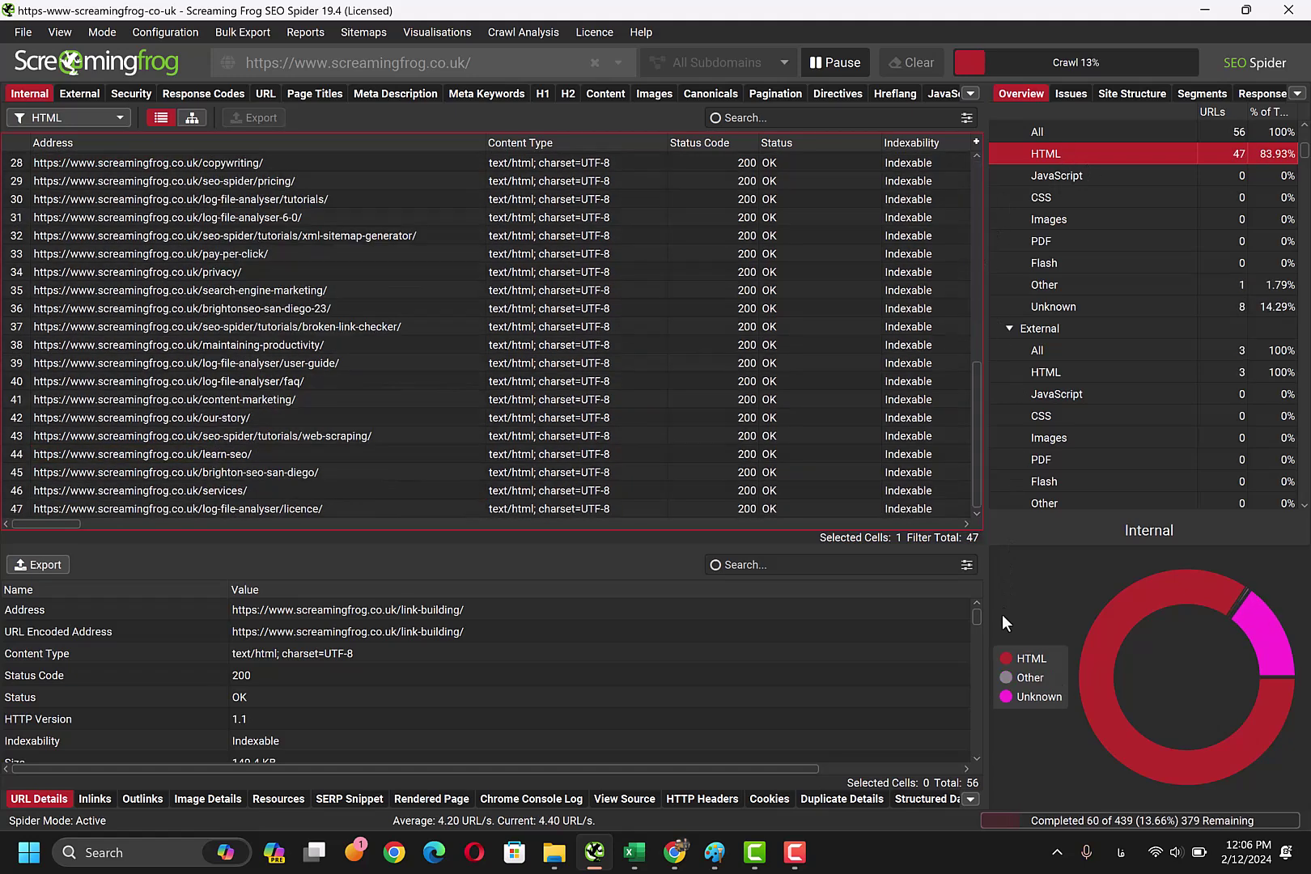
{"action": "left_click", "coordinate": [828, 63]}
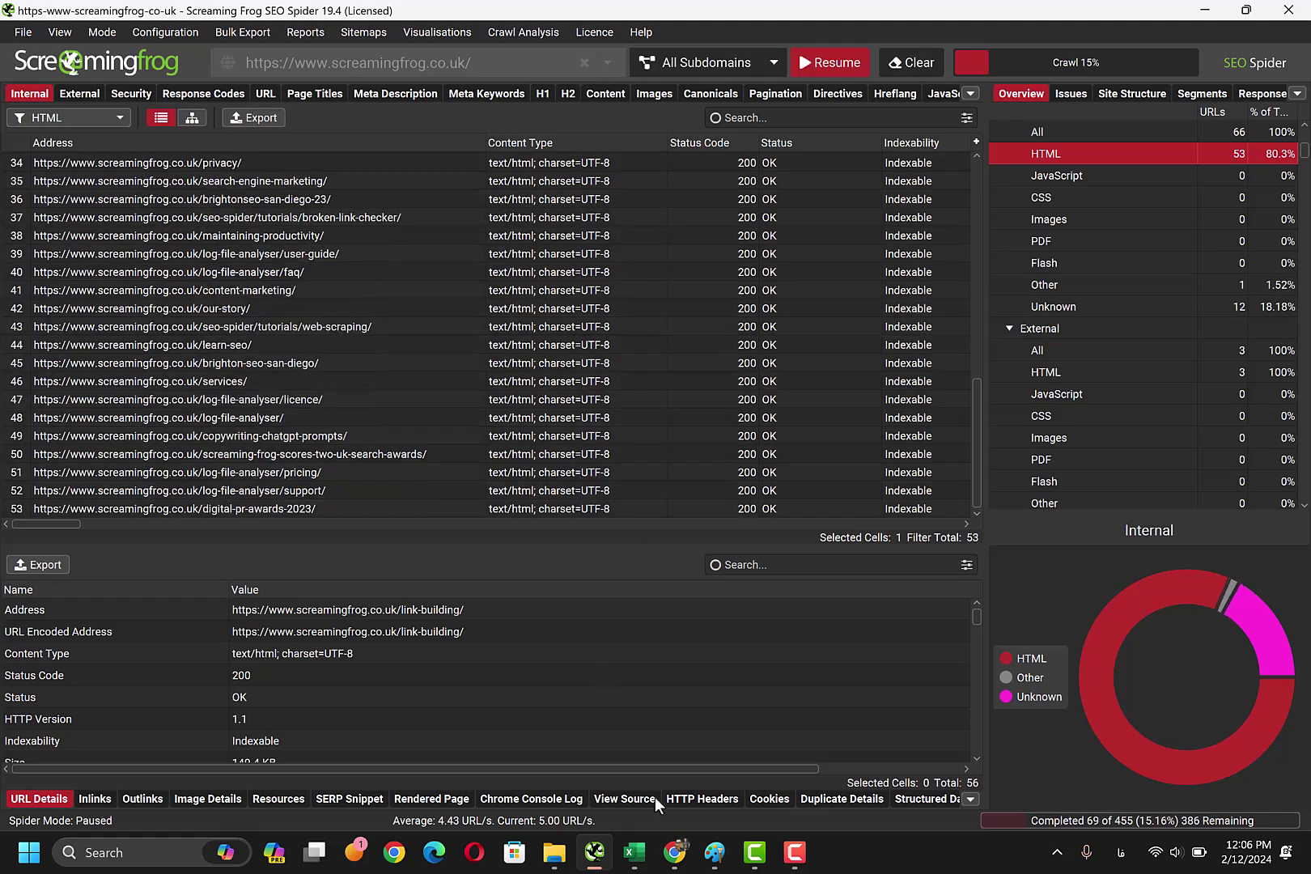
- Switch to Paint and view the What-is-crawling-in-SEO diagram with the orphan page sketch
{"action": "mouse_move", "coordinate": [715, 852]}
{"action": "left_click", "coordinate": [676, 750]}
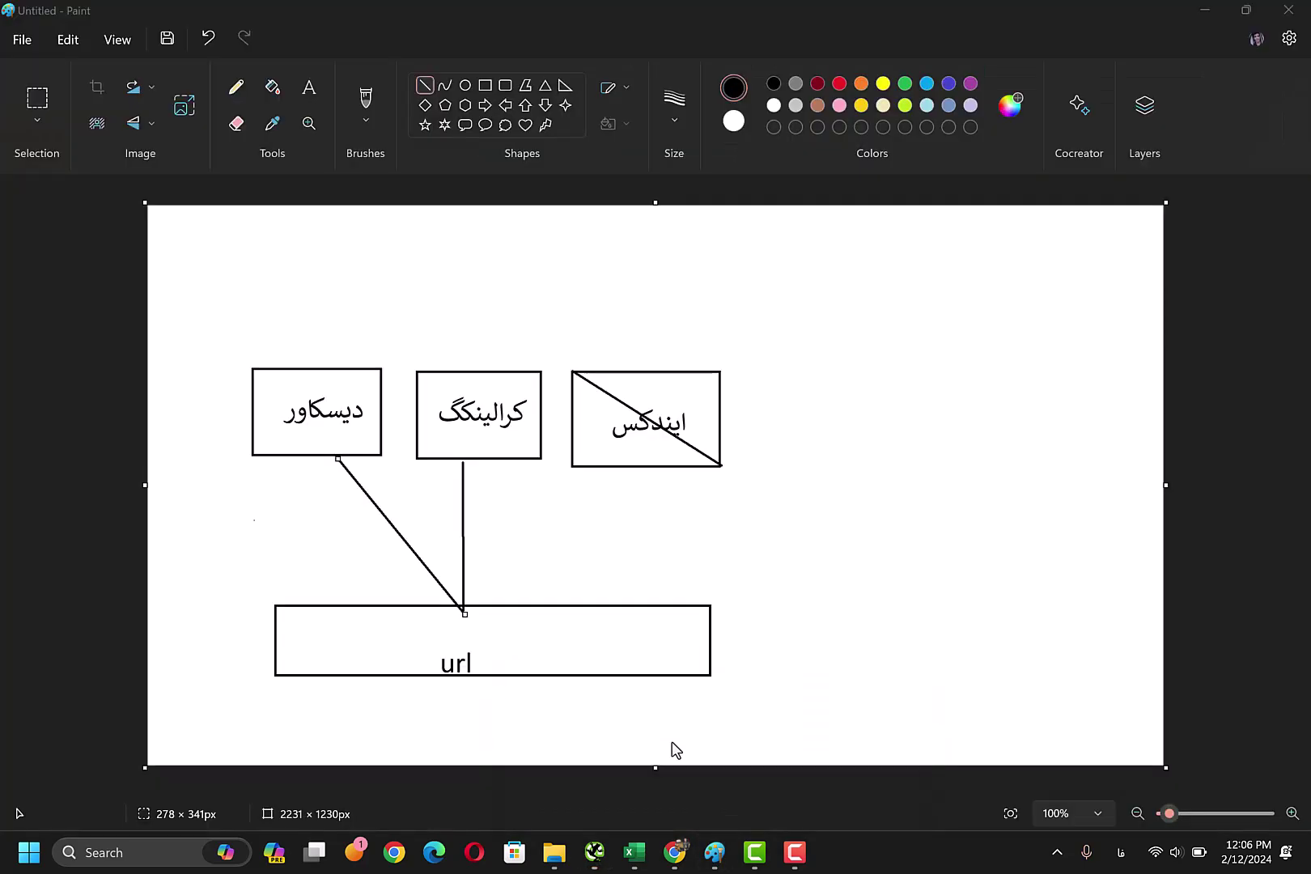
{"action": "left_click", "coordinate": [783, 769]}
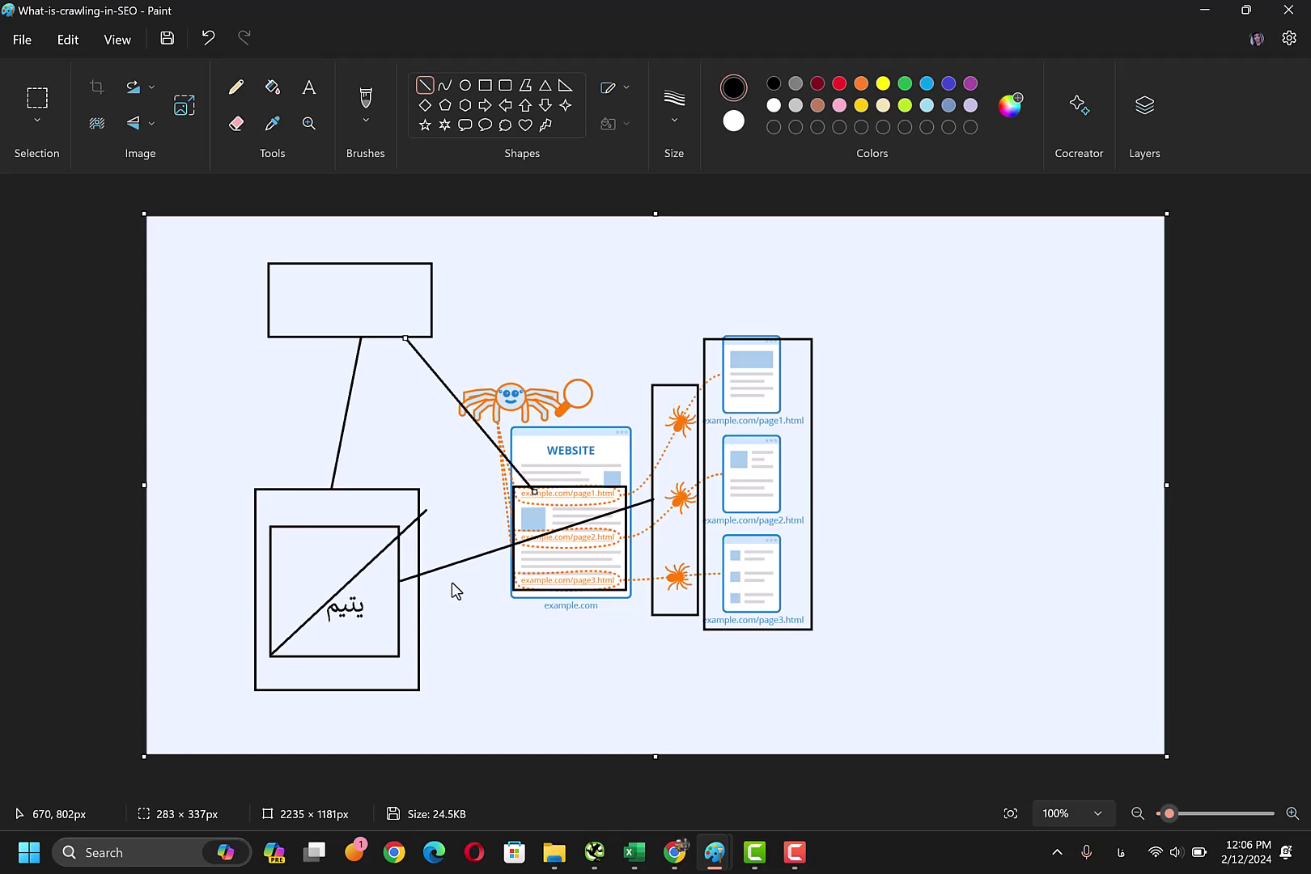
- Return to Screaming Frog SEO Spider and enable Crawl Linked XML Sitemaps in the crawl configuration
{"action": "mouse_move", "coordinate": [595, 851]}
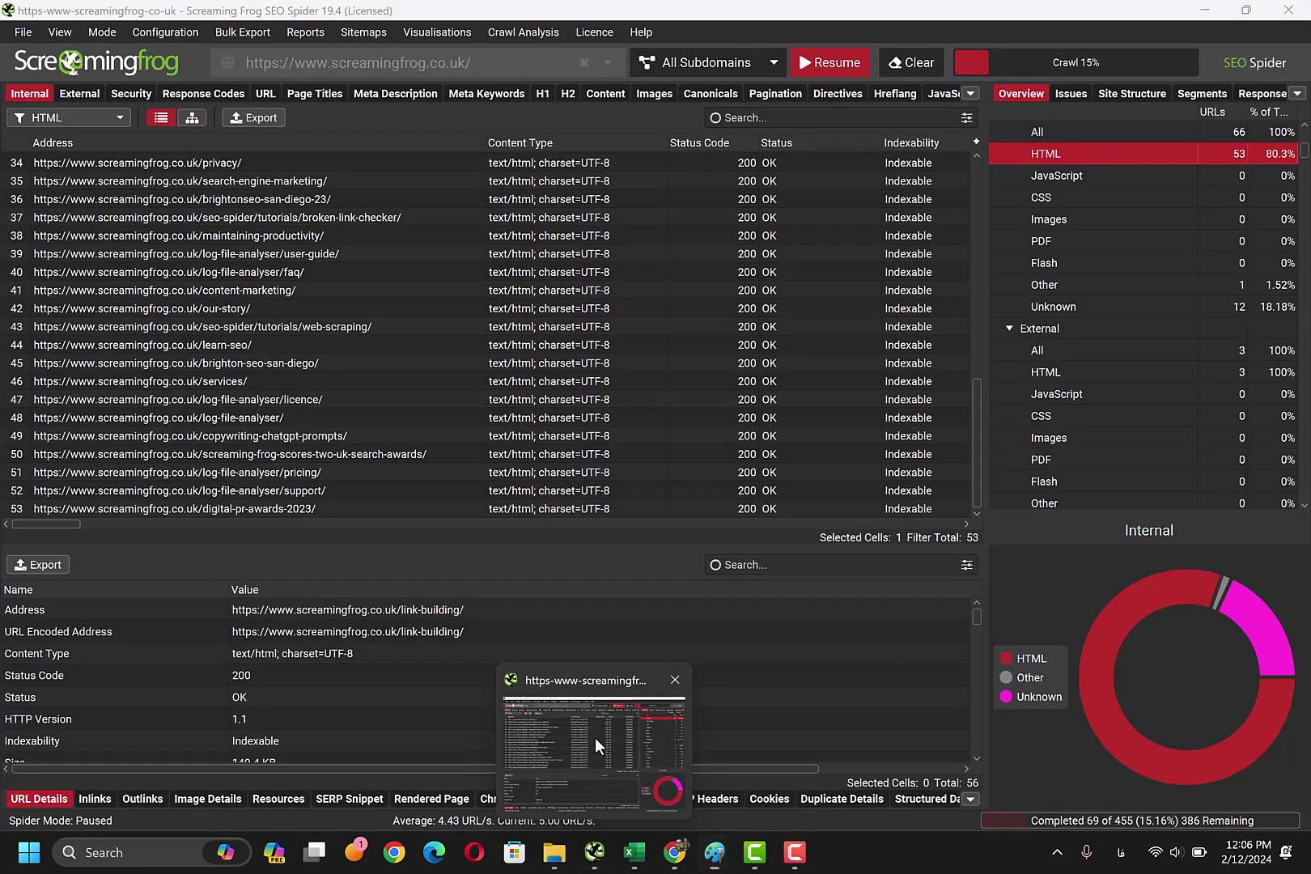
{"action": "left_click", "coordinate": [595, 746]}
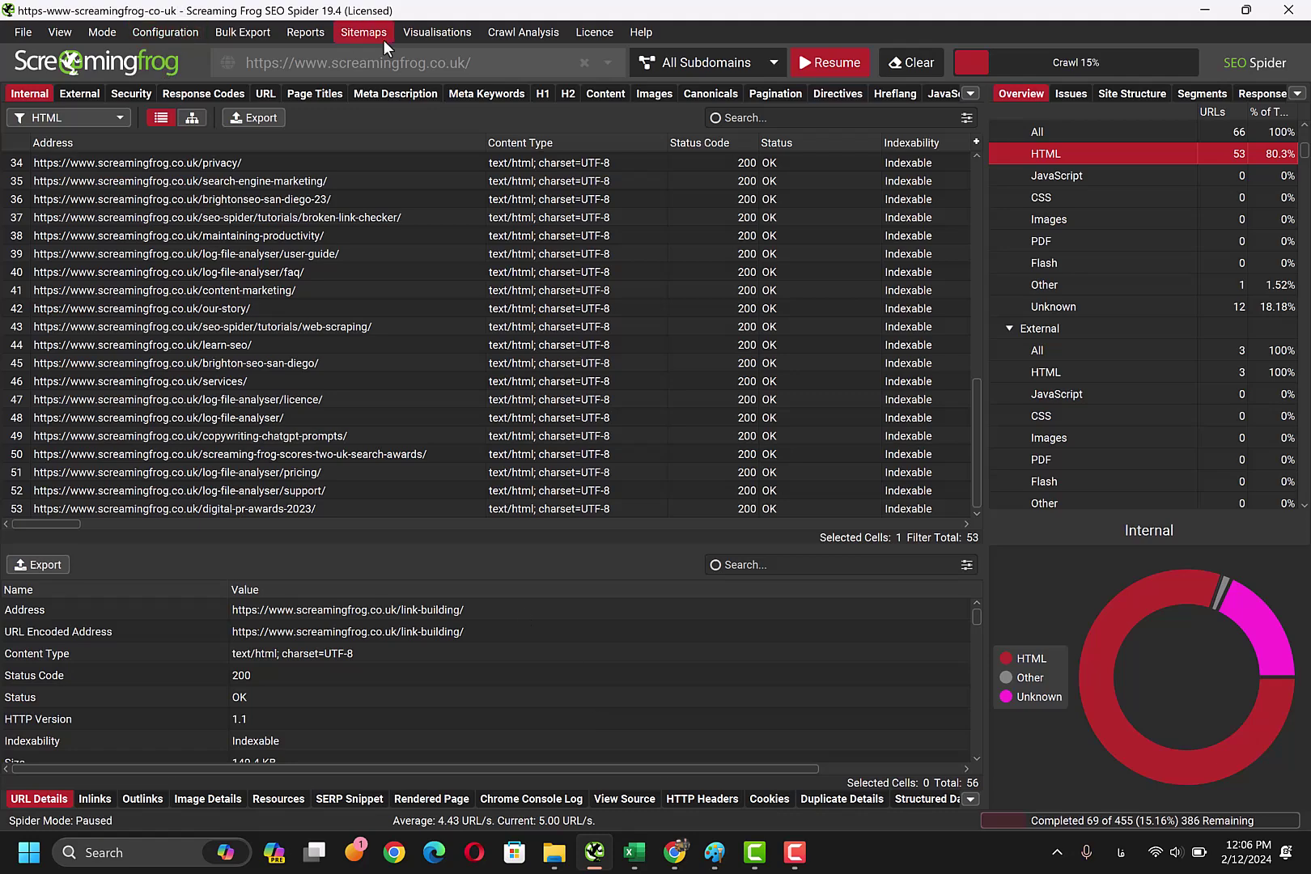
{"action": "left_click", "coordinate": [158, 34]}
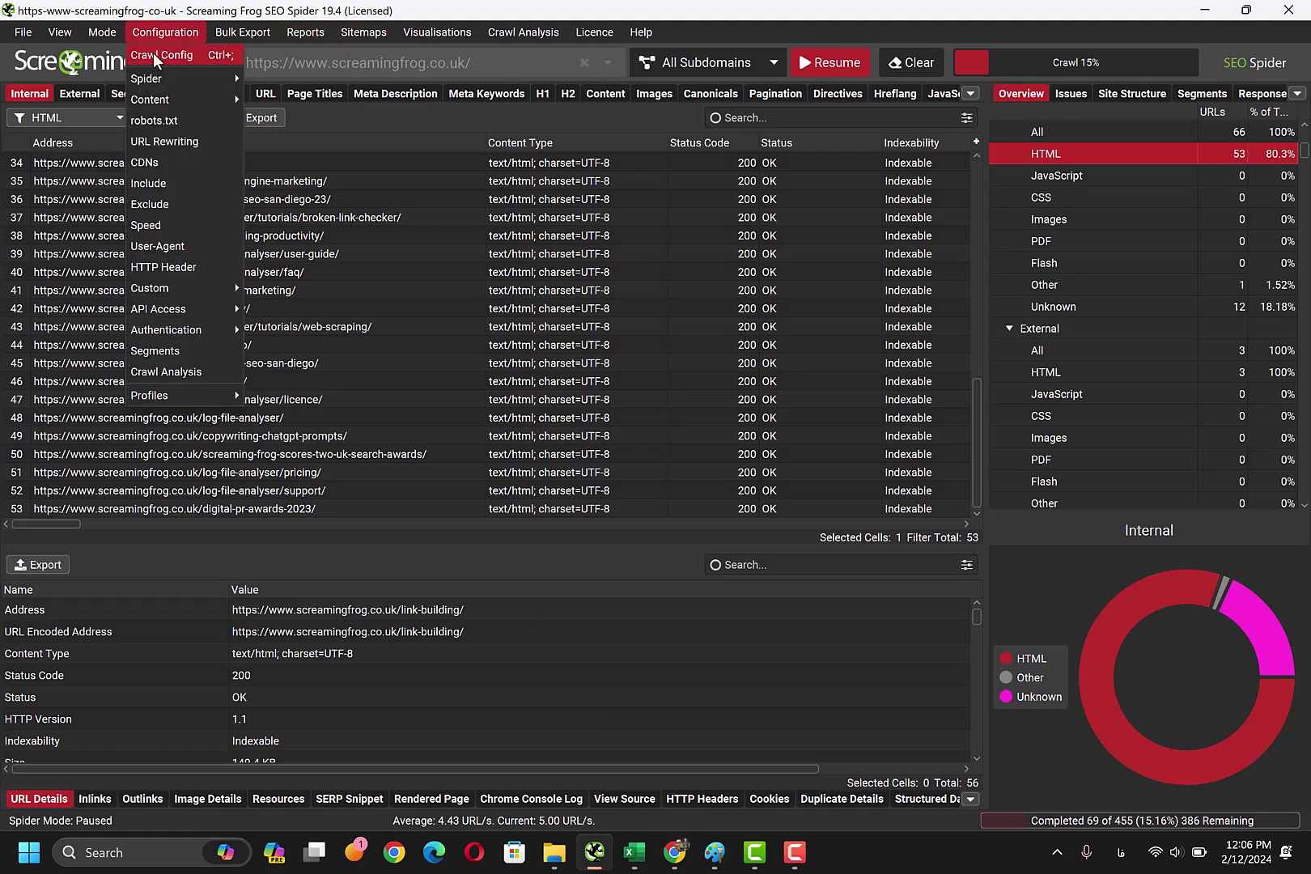
{"action": "left_click", "coordinate": [156, 57]}
{"action": "left_click", "coordinate": [744, 301]}
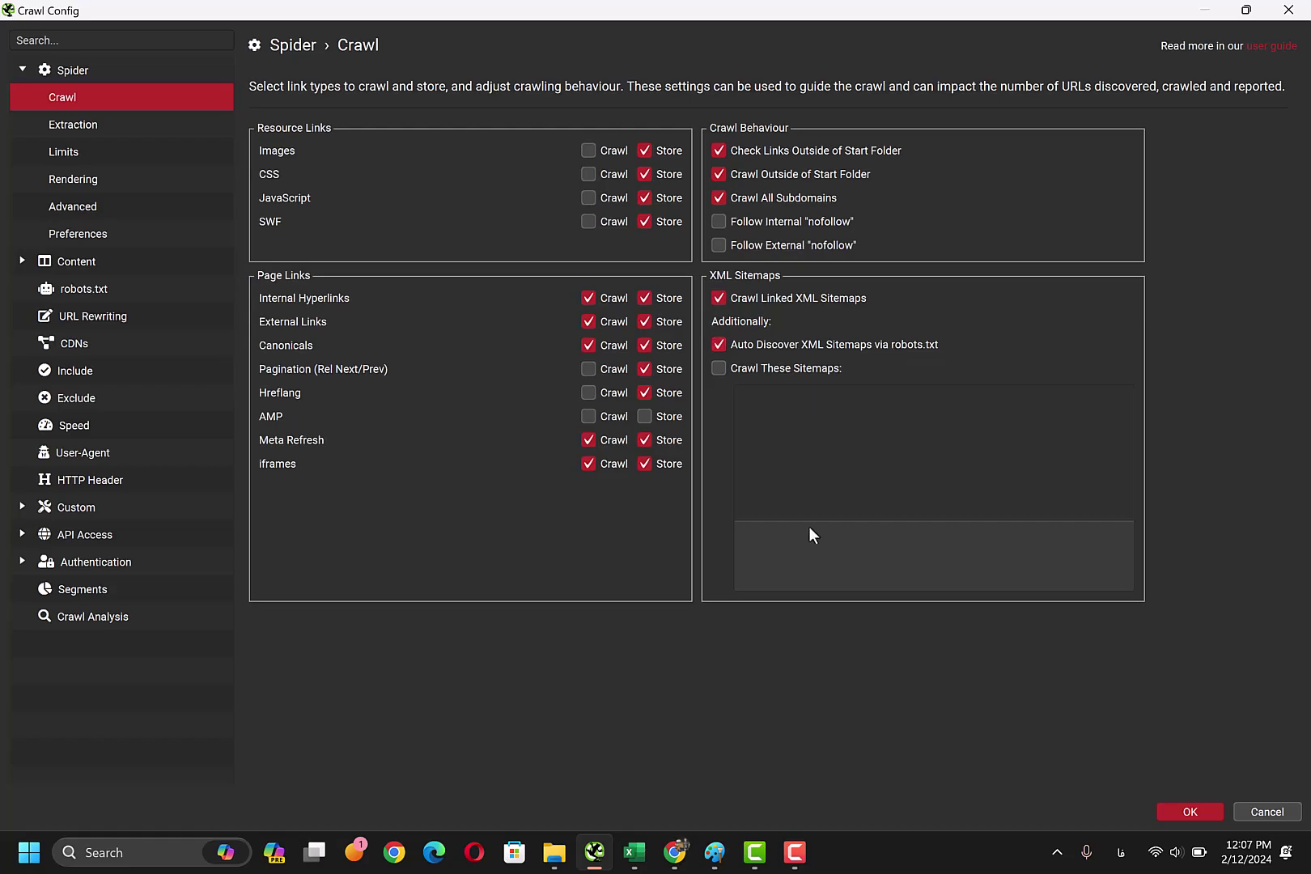
{"action": "left_click", "coordinate": [674, 852]}
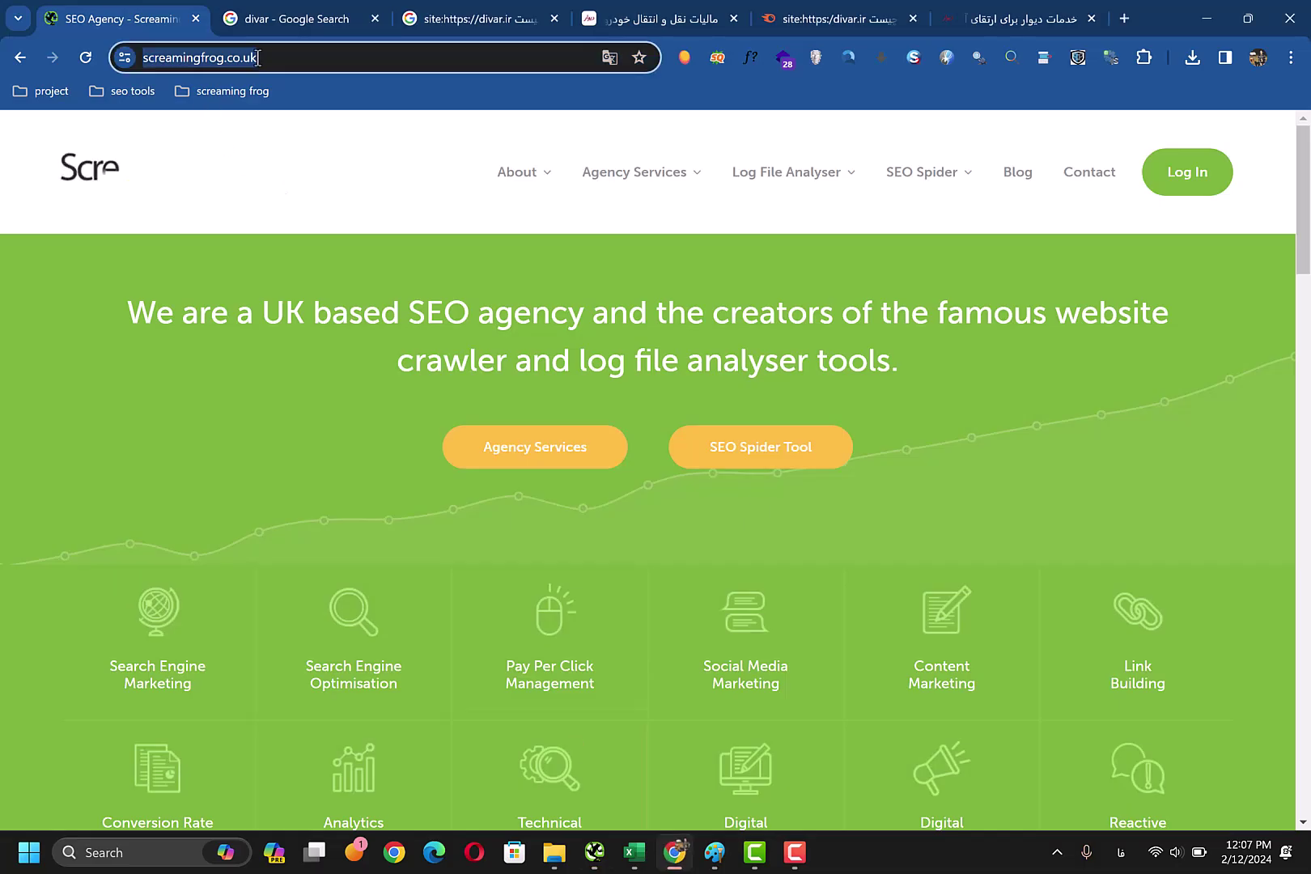
{"action": "left_click", "coordinate": [258, 58]}
{"action": "type", "text": "/قخذخف"}
{"action": "key", "text": "BackSpace"}
{"action": "key", "text": "BackSpace"}
{"action": "key", "text": "BackSpace"}
{"action": "key", "text": "BackSpace"}
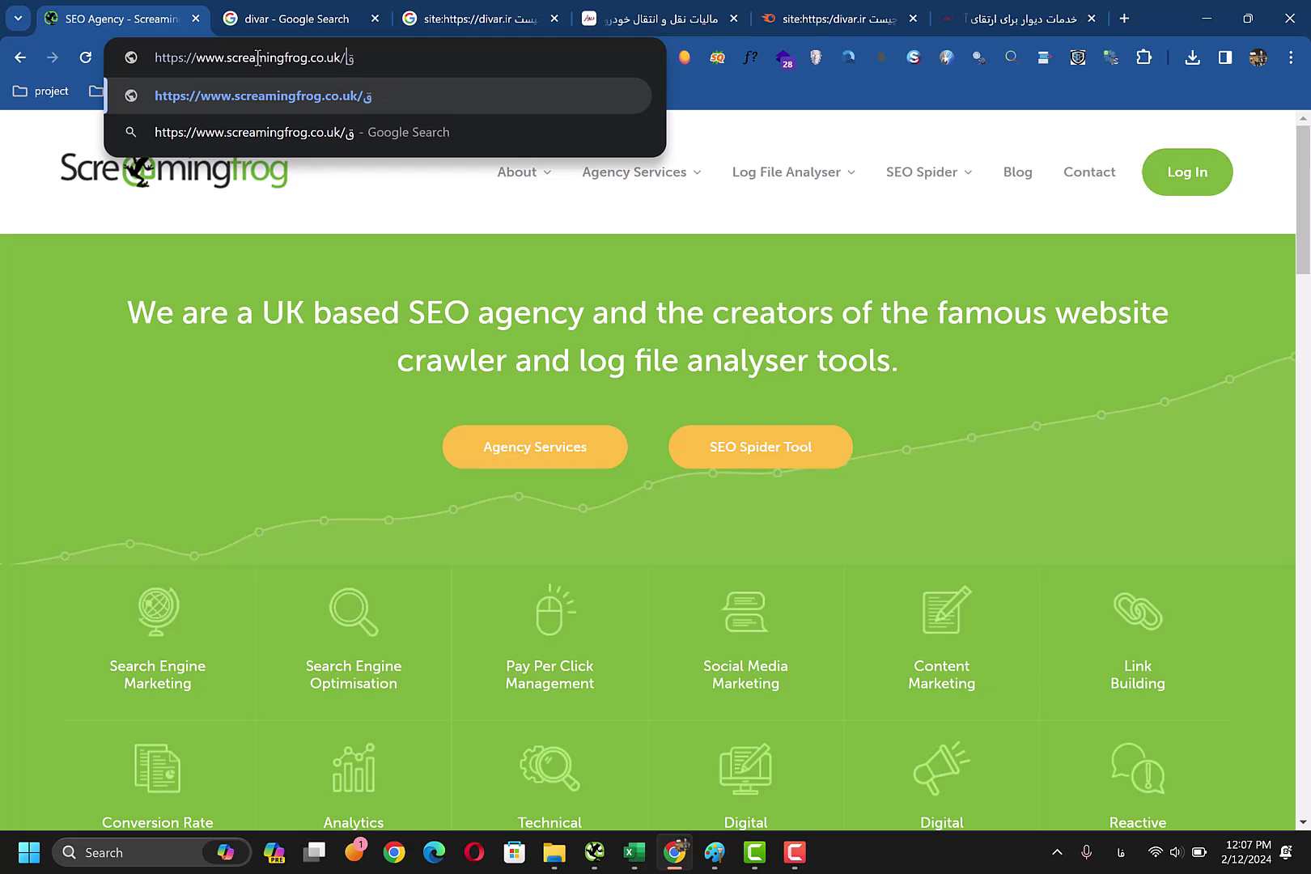
{"action": "key", "text": "BackSpace"}
{"action": "key", "text": "alt+shift"}
{"action": "type", "text": "robots.txt"}
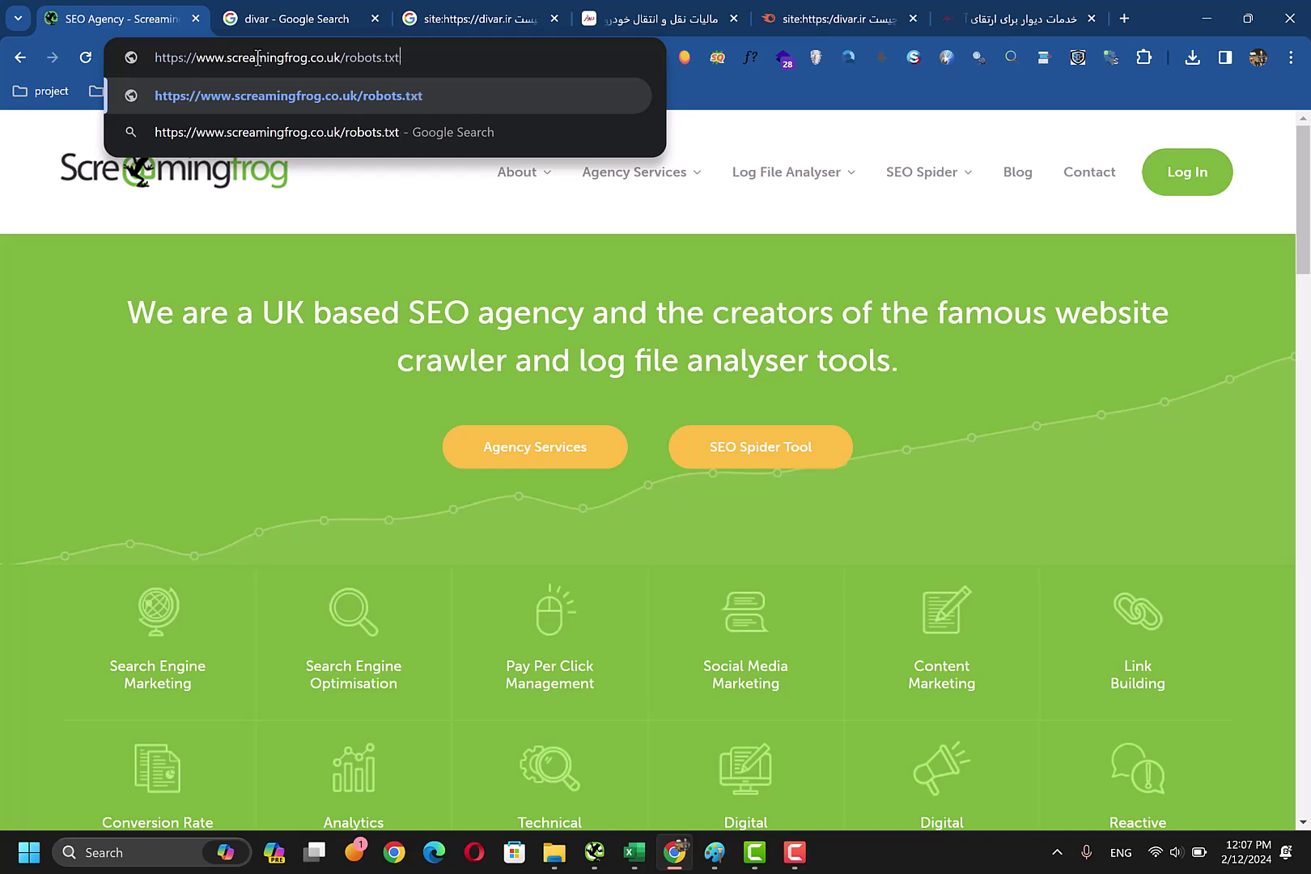
{"action": "key", "text": "Return"}
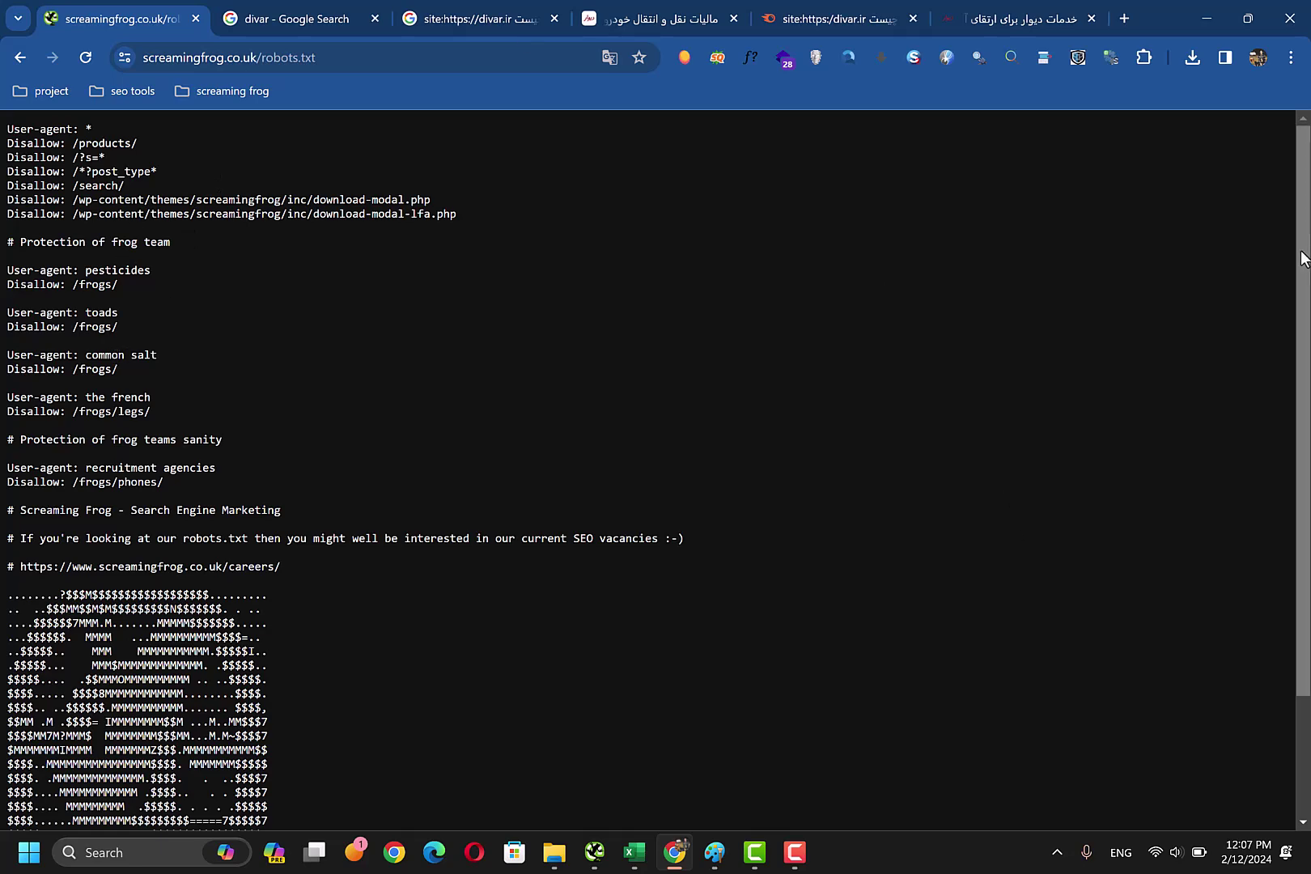
{"action": "left_click_drag", "start_coordinate": [1299, 252], "coordinate": [1211, 167]}
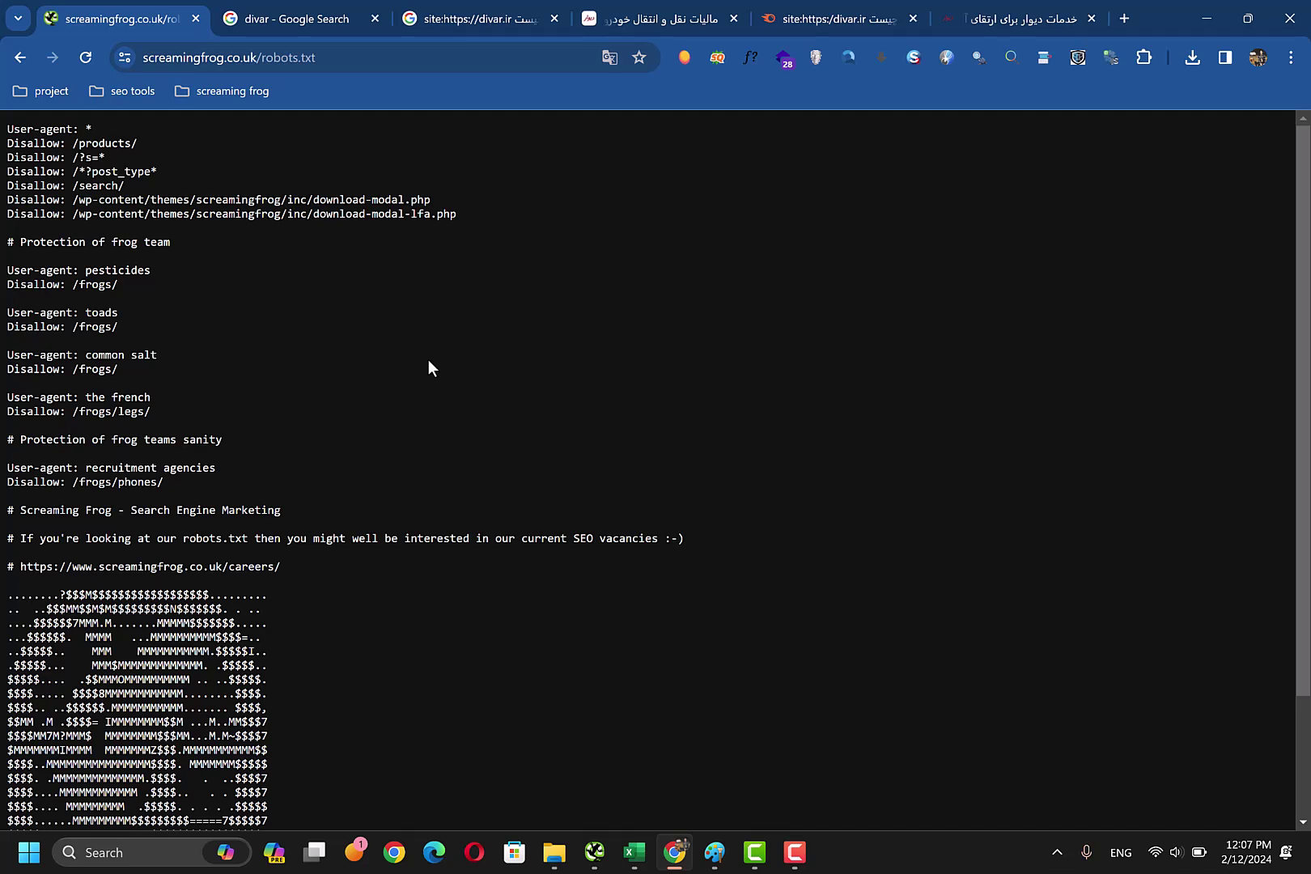
{"action": "left_click", "coordinate": [258, 57]}
{"action": "key", "text": "shift+End"}
{"action": "type", "text": "si"}
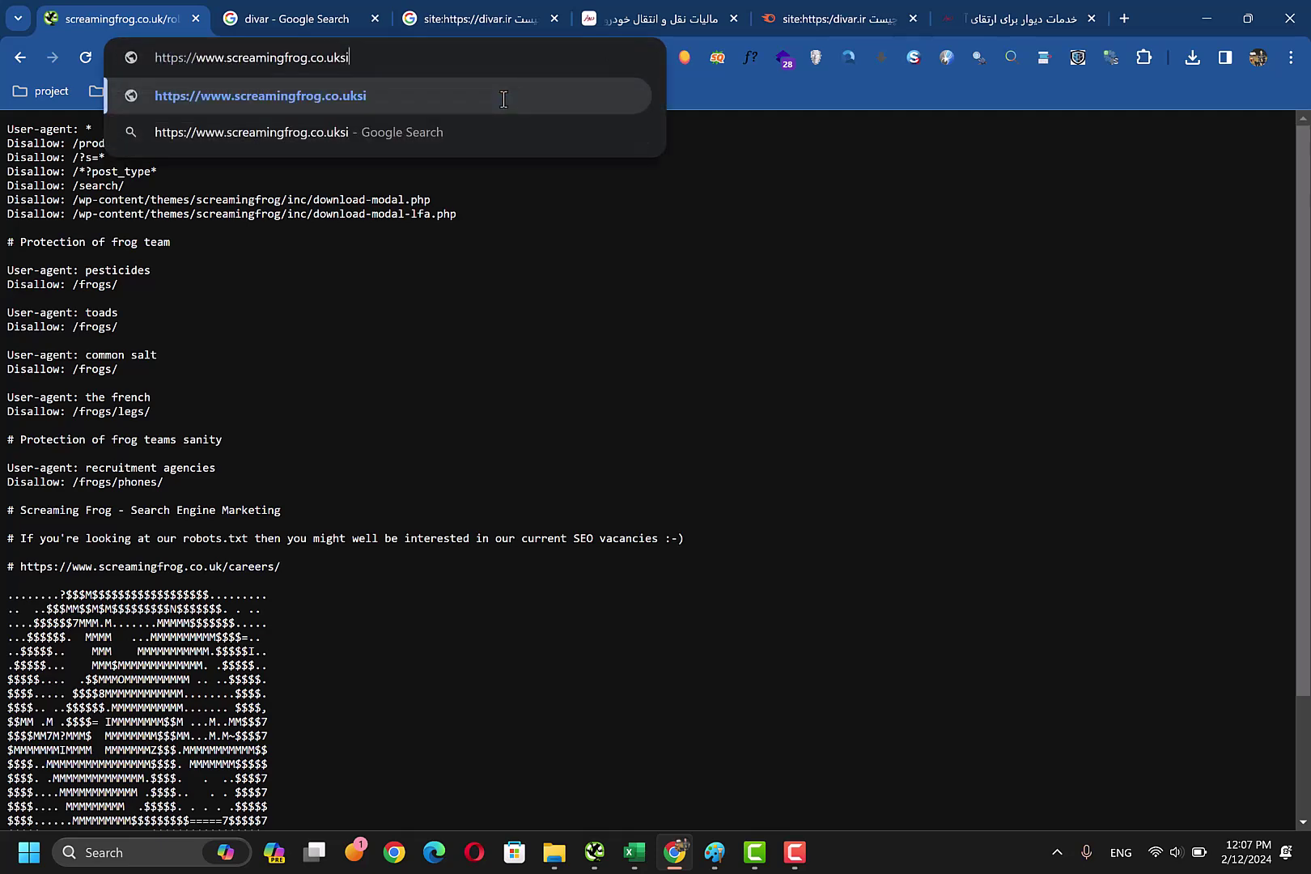
{"action": "key", "text": "BackSpace"}
{"action": "key", "text": "BackSpace"}
{"action": "type", "text": "/"}
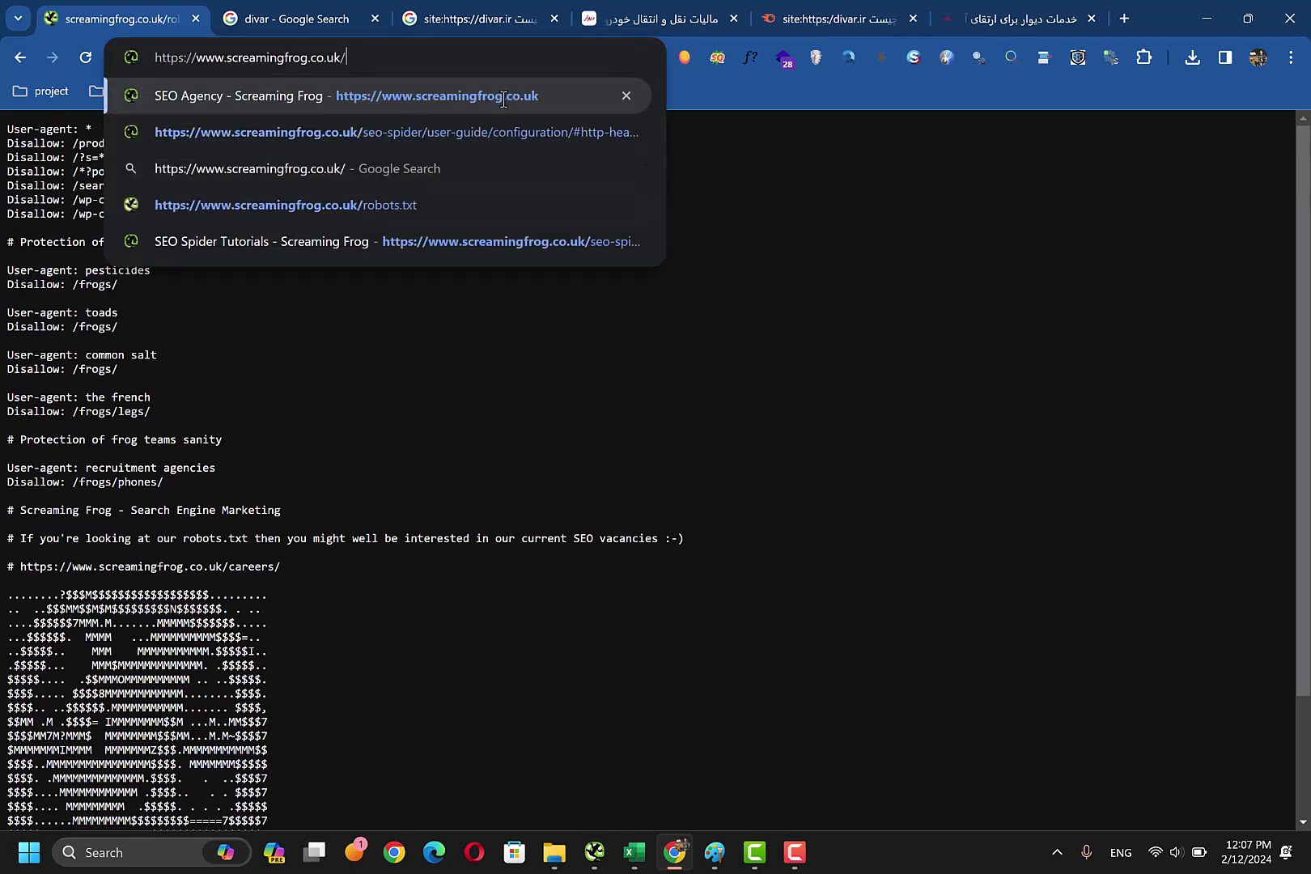
{"action": "type", "text": "sit"}
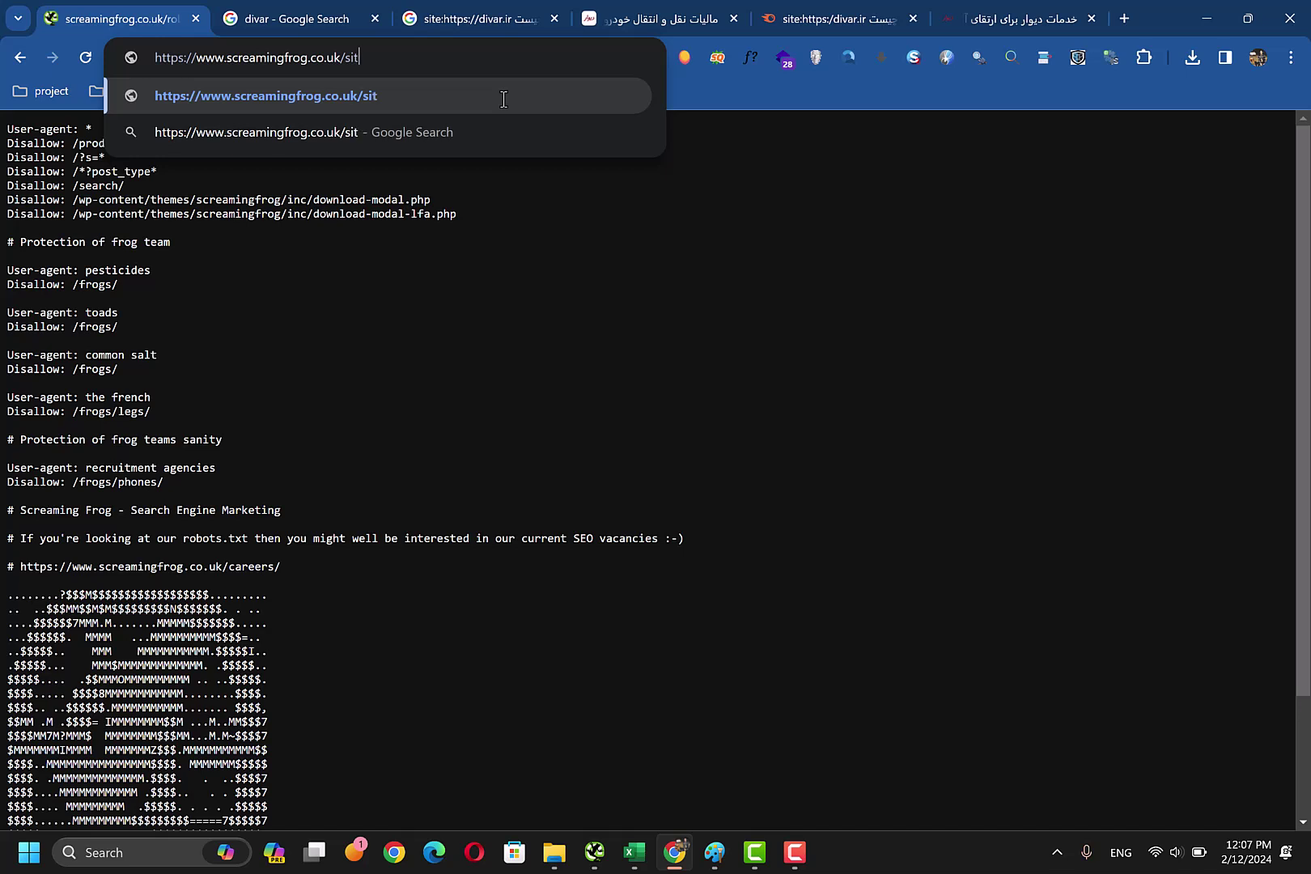
{"action": "type", "text": "emap"}
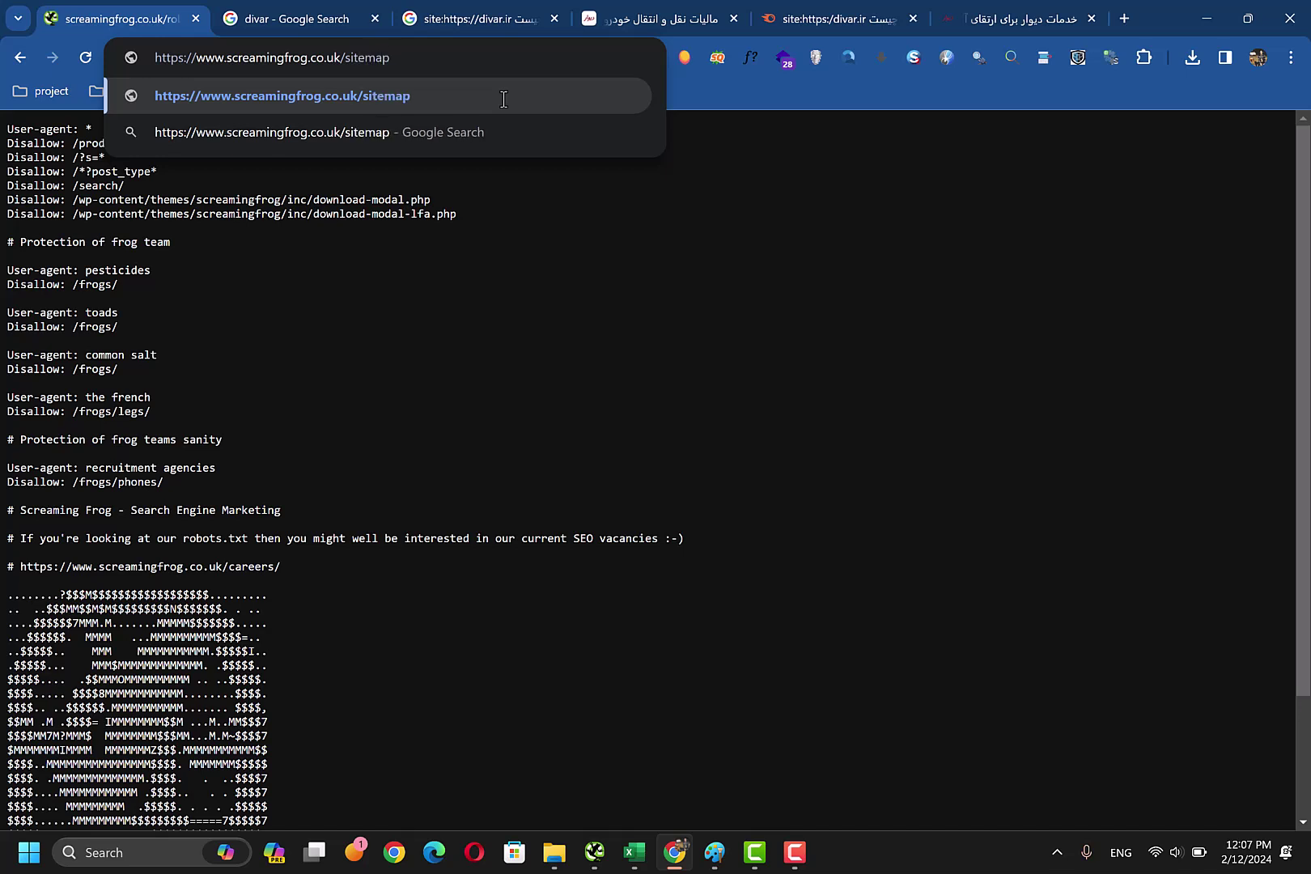
{"action": "type", "text": ".xml"}
{"action": "key", "text": "Return"}
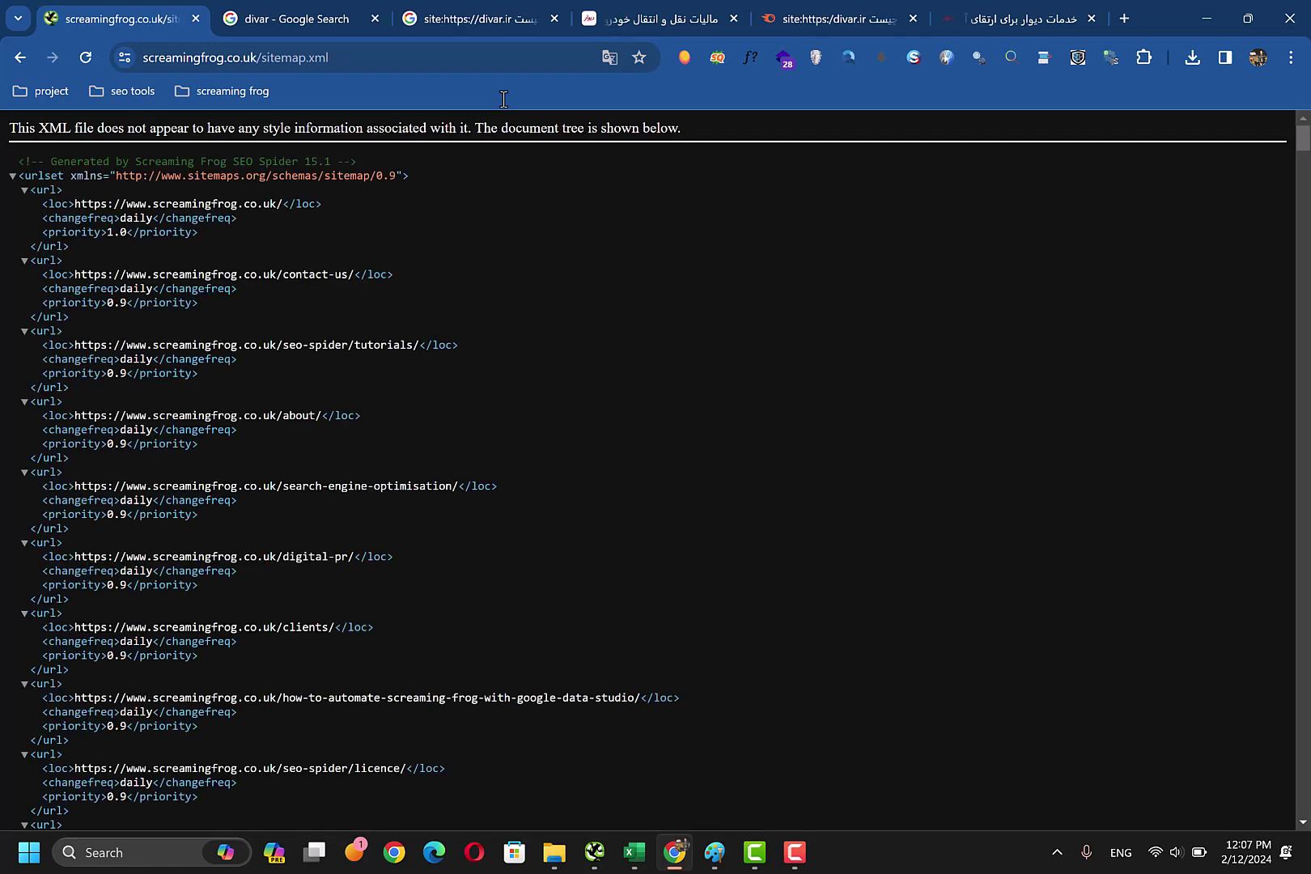
{"action": "left_click_drag", "start_coordinate": [260, 57], "coordinate": [344, 57]}
{"action": "double_click", "coordinate": [346, 57]}
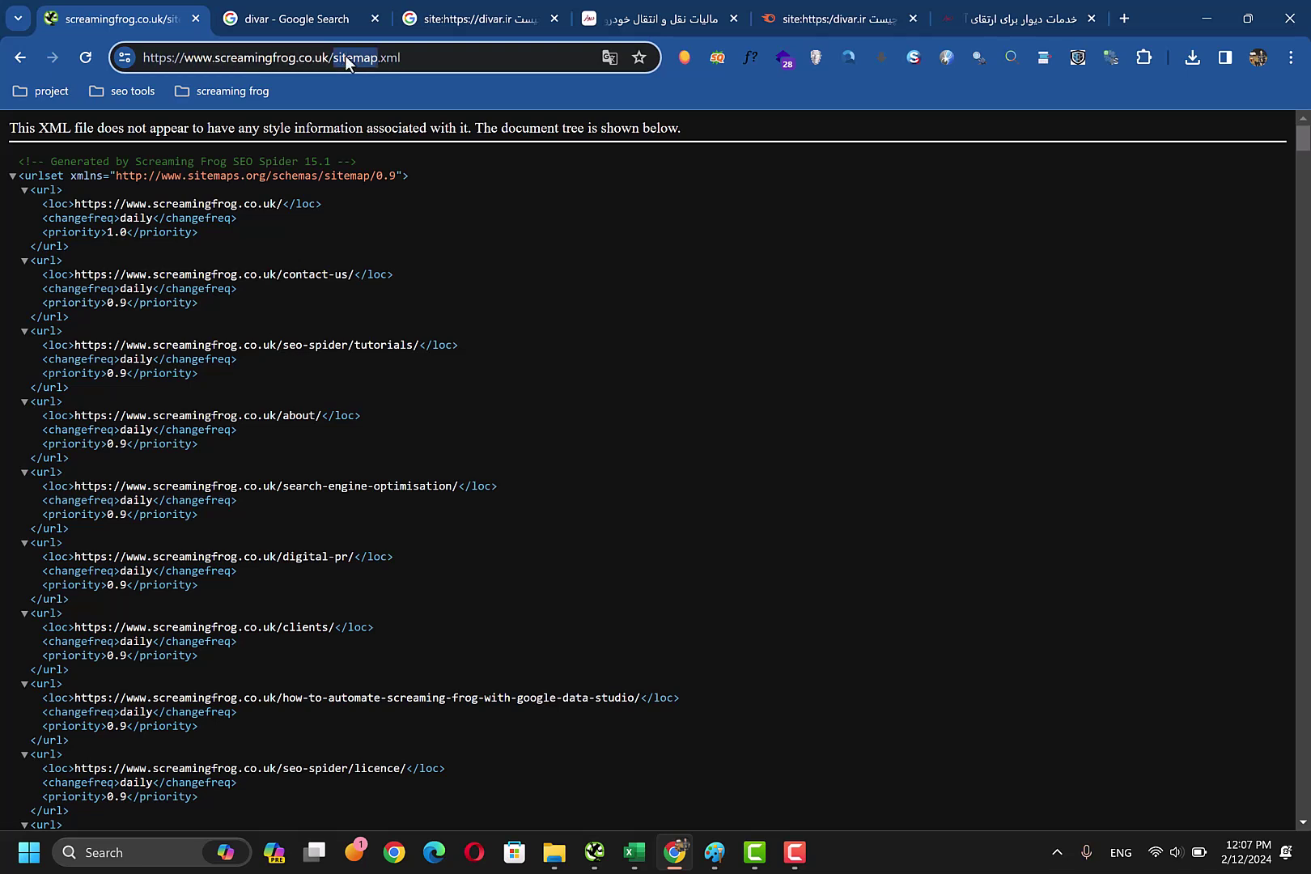
{"action": "left_click", "coordinate": [347, 57]}
{"action": "key", "text": "shift+Home"}
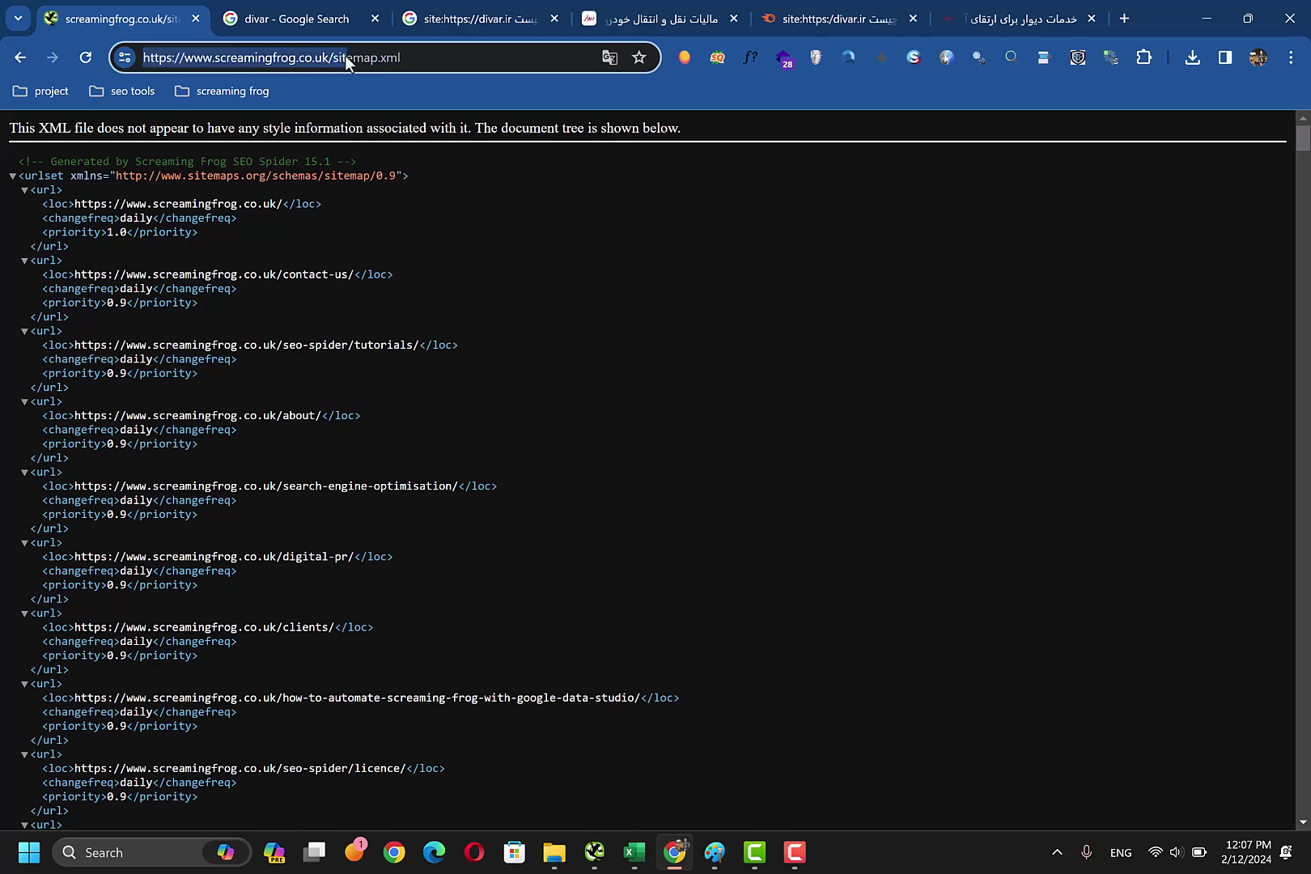
{"action": "key", "text": "ctrl+a"}
{"action": "key", "text": "ctrl+c"}
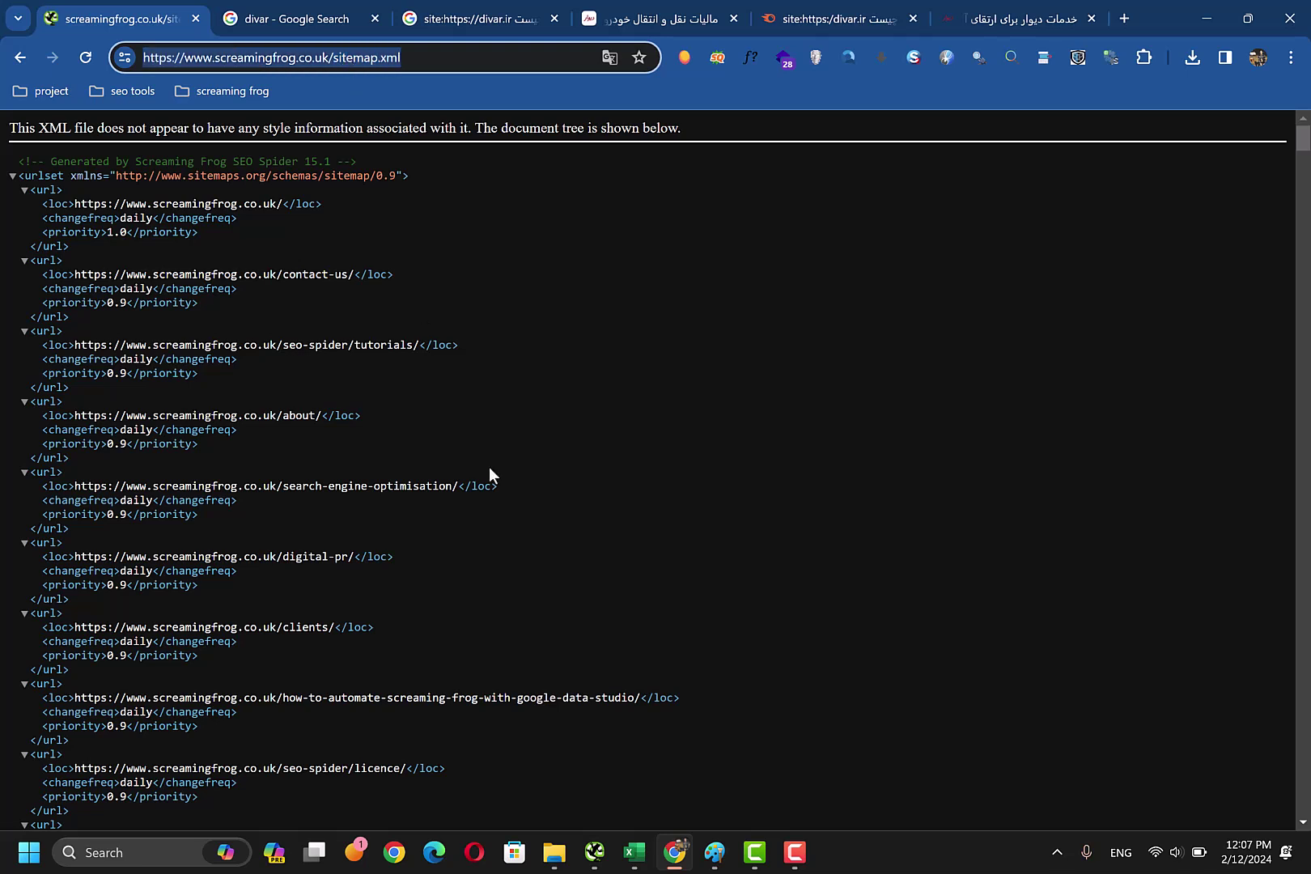
{"action": "left_click", "coordinate": [594, 859]}
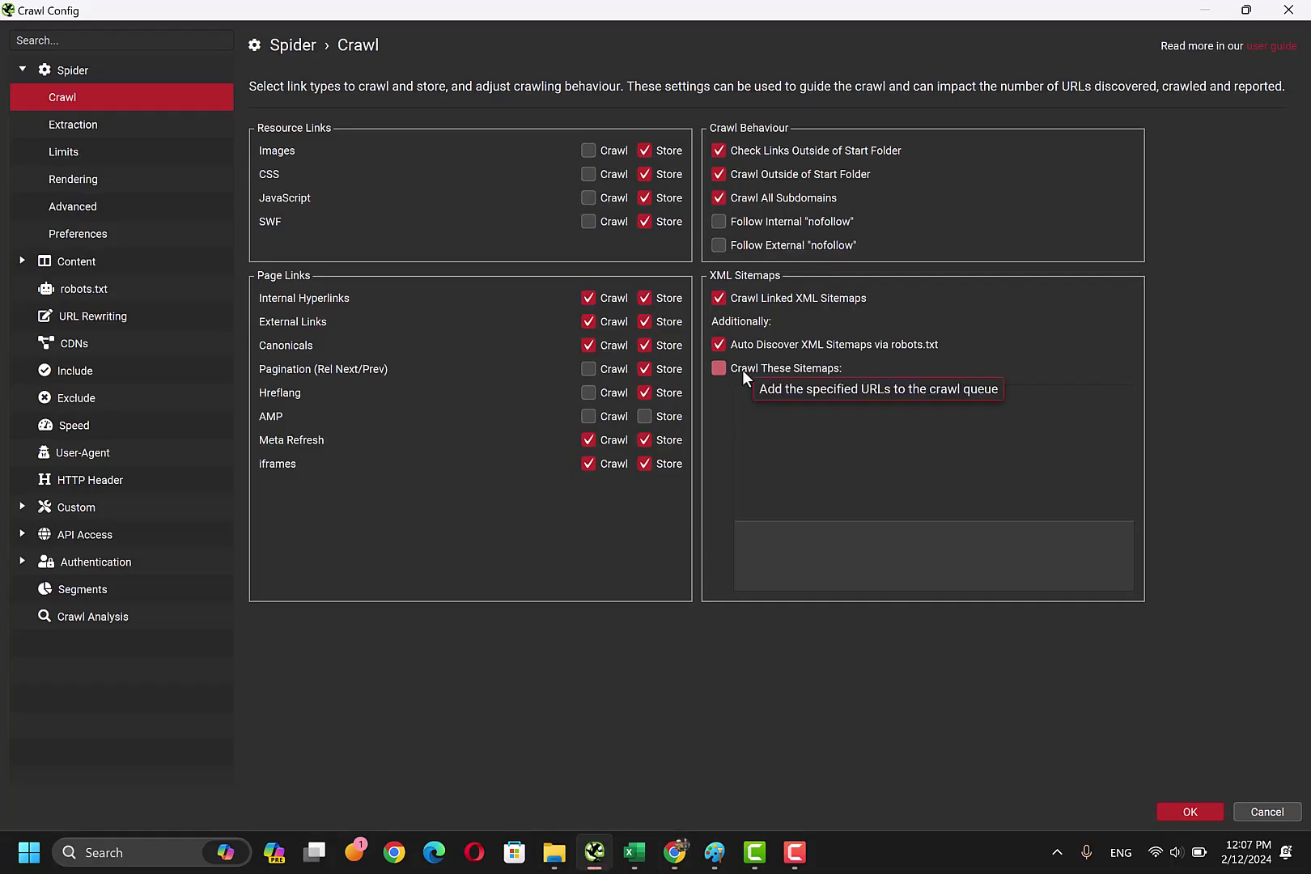
{"action": "left_click", "coordinate": [742, 370]}
{"action": "left_click", "coordinate": [759, 399]}
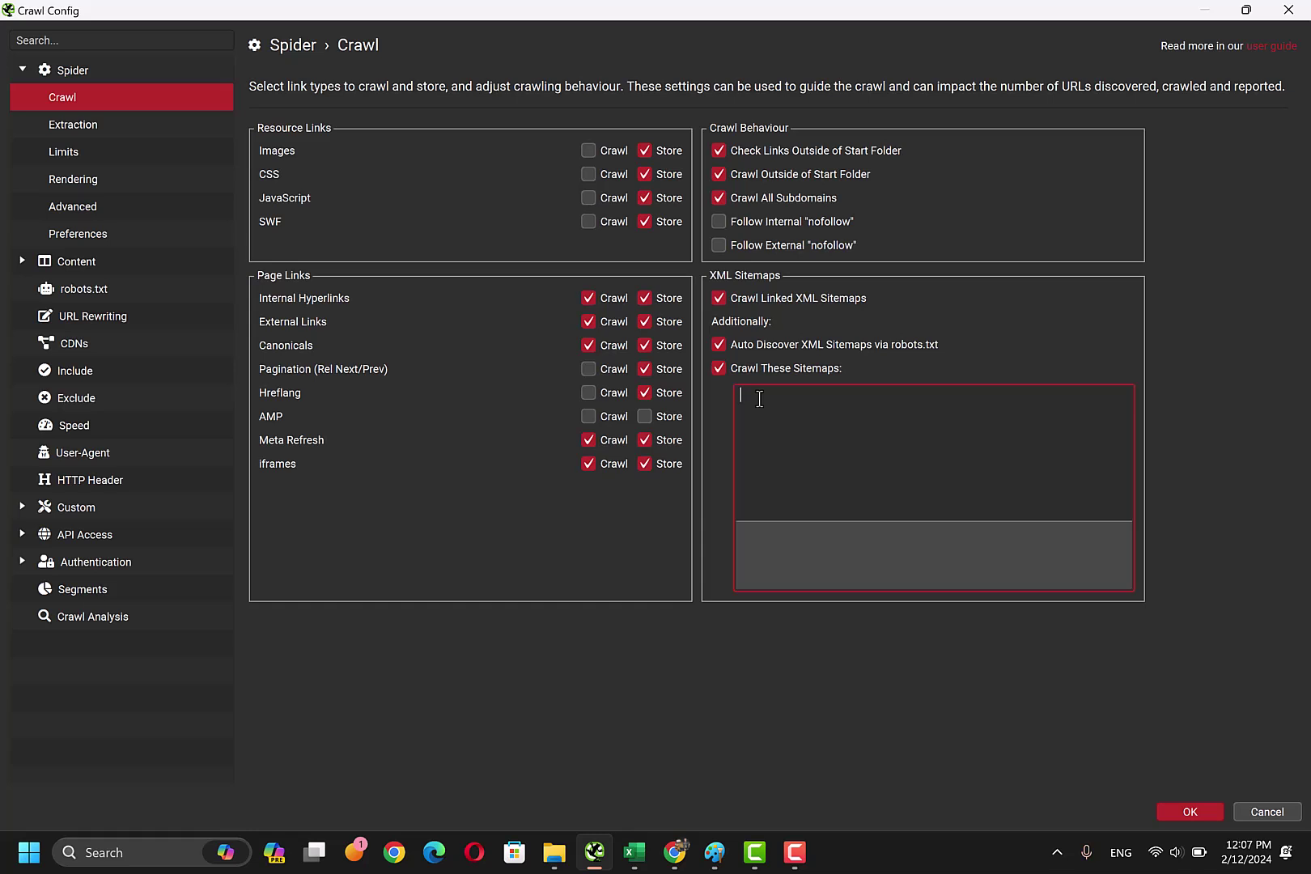
{"action": "key", "text": "ctrl+v"}
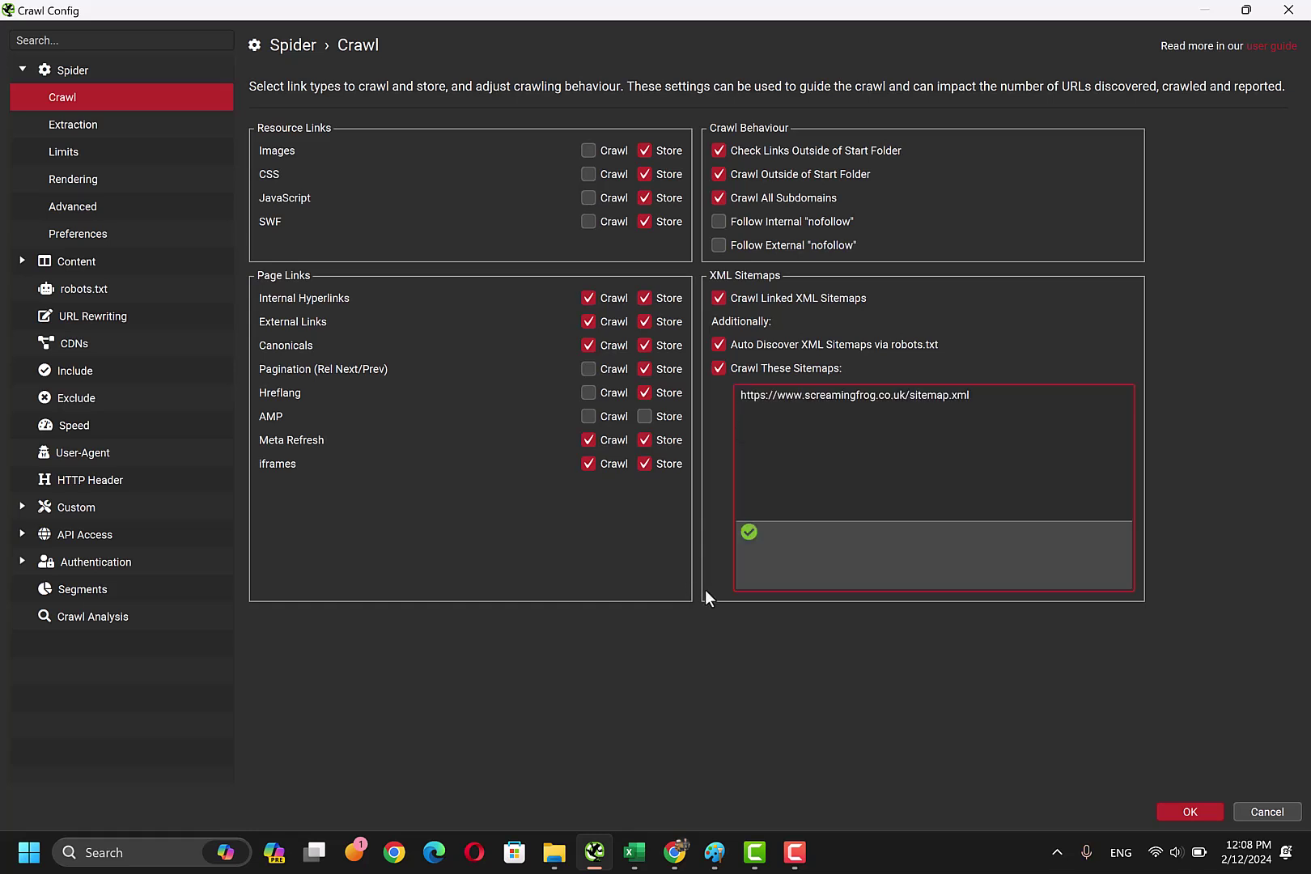
{"action": "left_click", "coordinate": [1167, 808]}
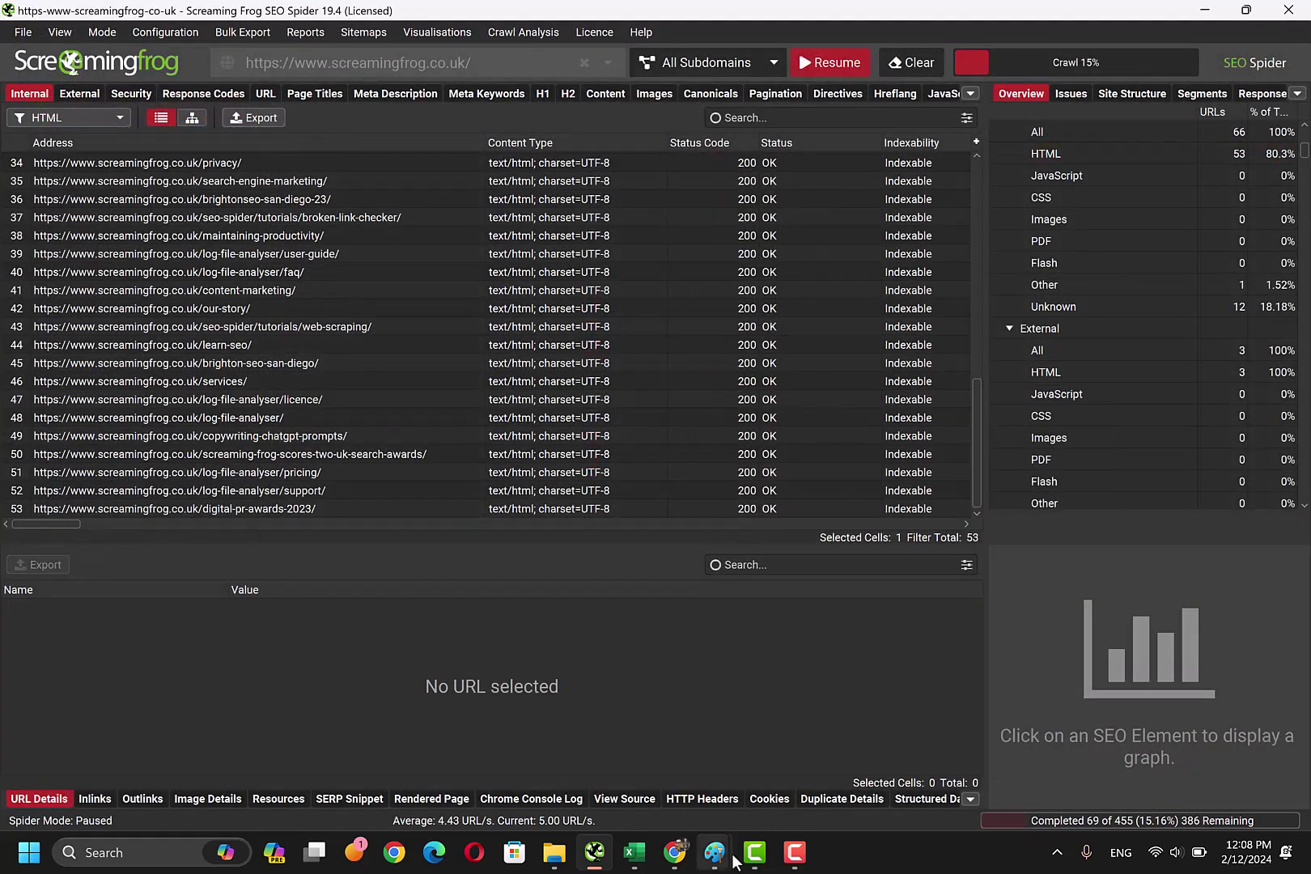
- View the What-is-crawling-in-SEO diagram in Paint and switch back to Screaming Frog SEO Spider
{"action": "mouse_move", "coordinate": [714, 852]}
{"action": "left_click", "coordinate": [815, 783]}
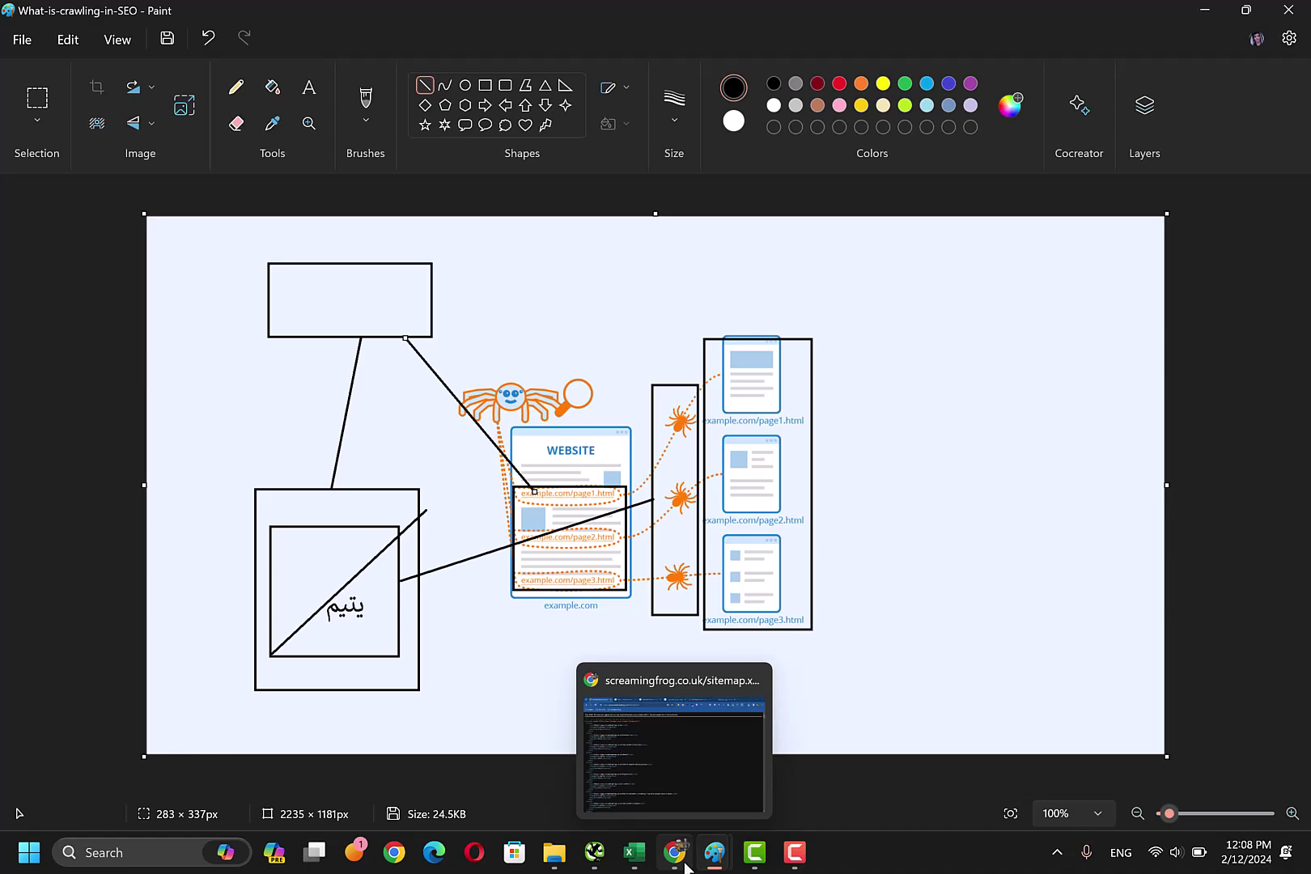
{"action": "mouse_move", "coordinate": [595, 858]}
{"action": "left_click", "coordinate": [603, 763]}
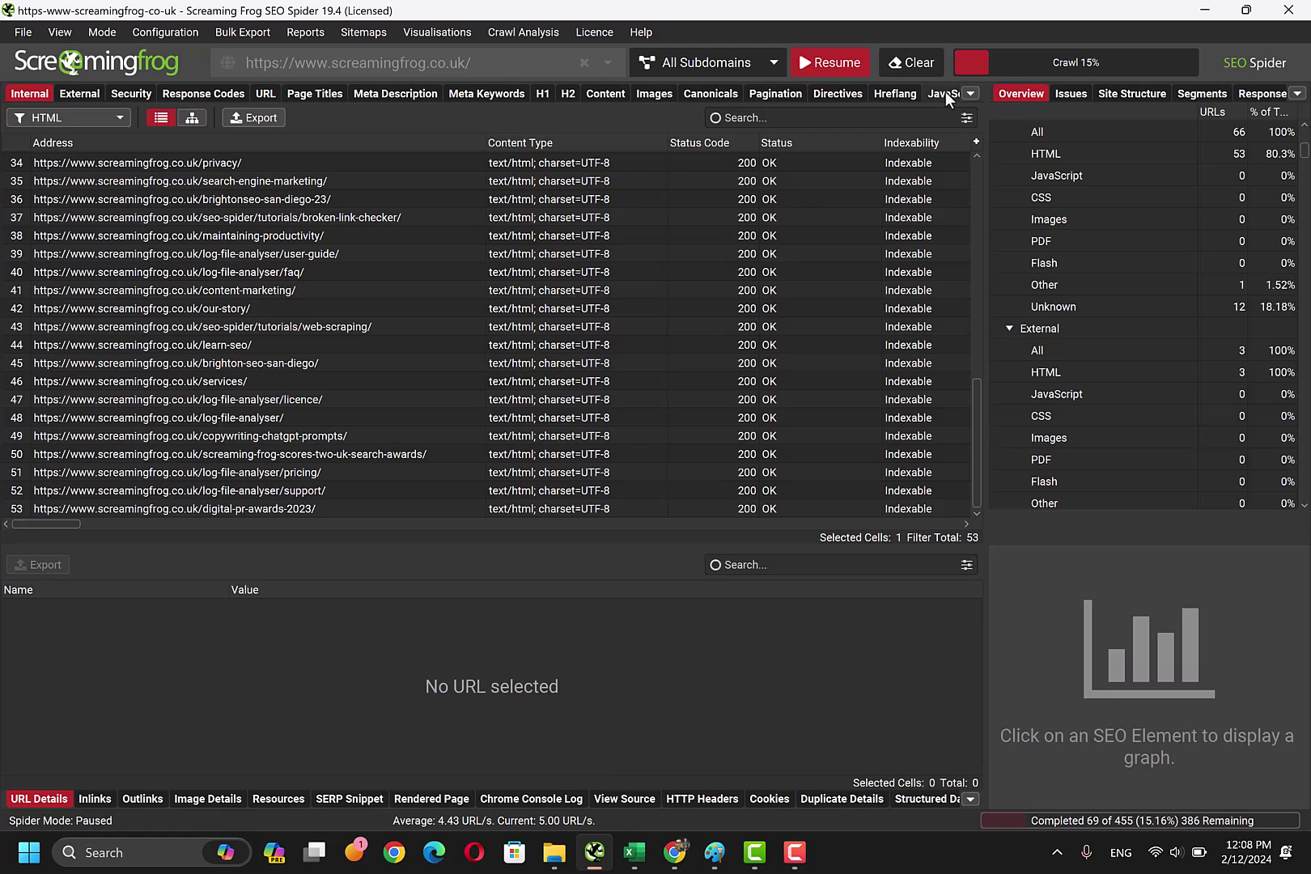
{"action": "left_click", "coordinate": [925, 73]}
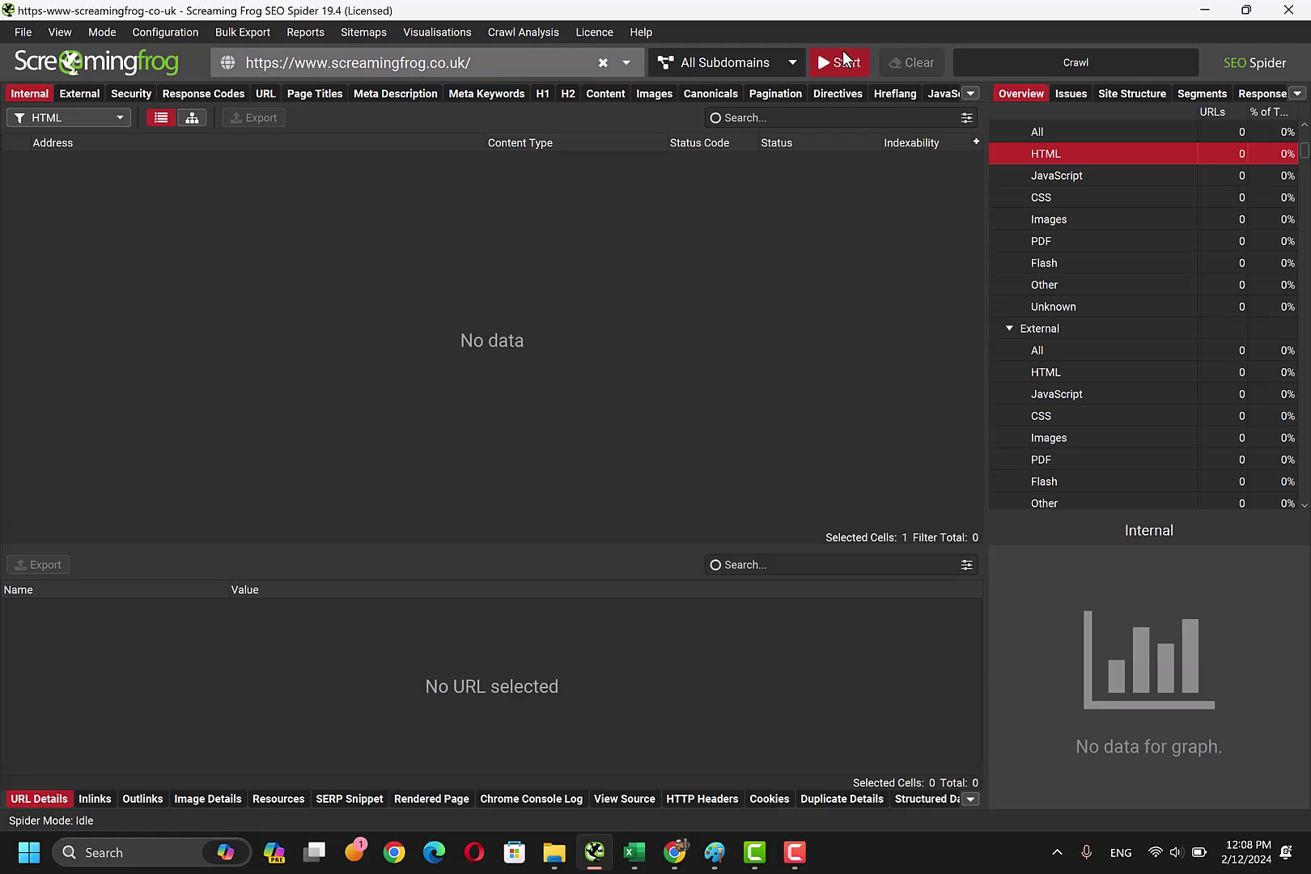
{"action": "left_click", "coordinate": [843, 57]}
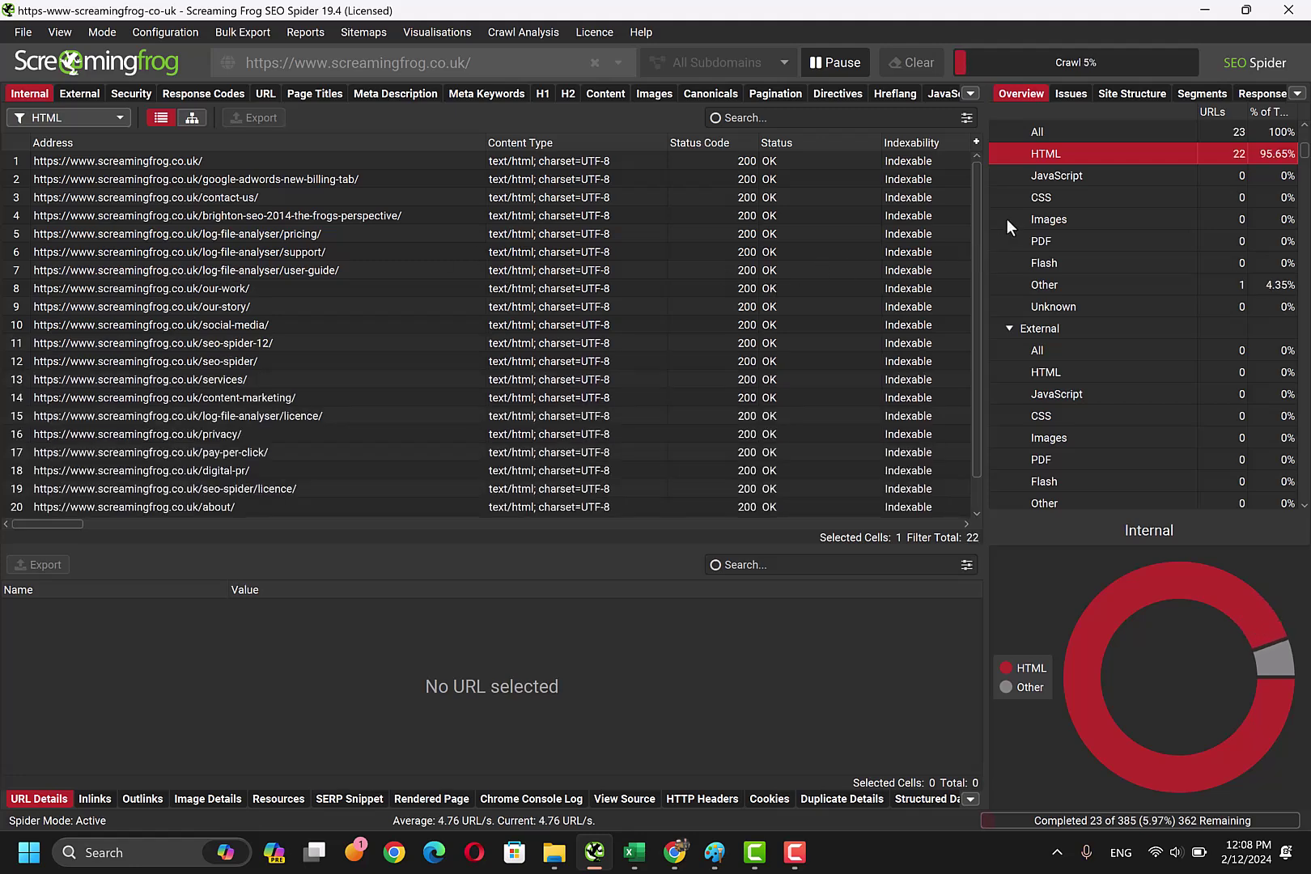
{"action": "left_click_drag", "start_coordinate": [976, 193], "coordinate": [1009, 434]}
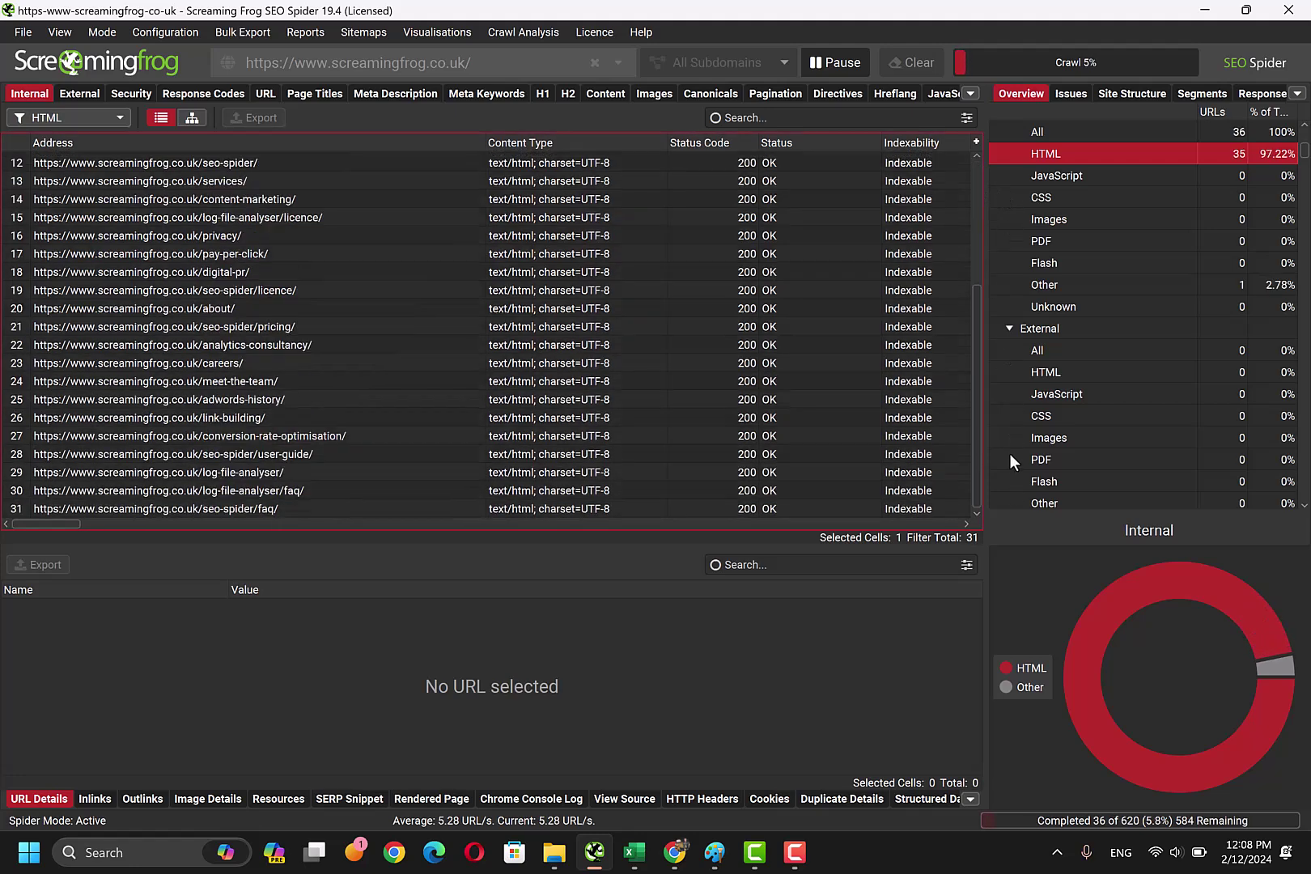
- Filter the internal URLs to Other and inspect the sitemap.xml entry, review the Unknown URLs, and pause the crawl
{"action": "mouse_move", "coordinate": [1250, 627]}
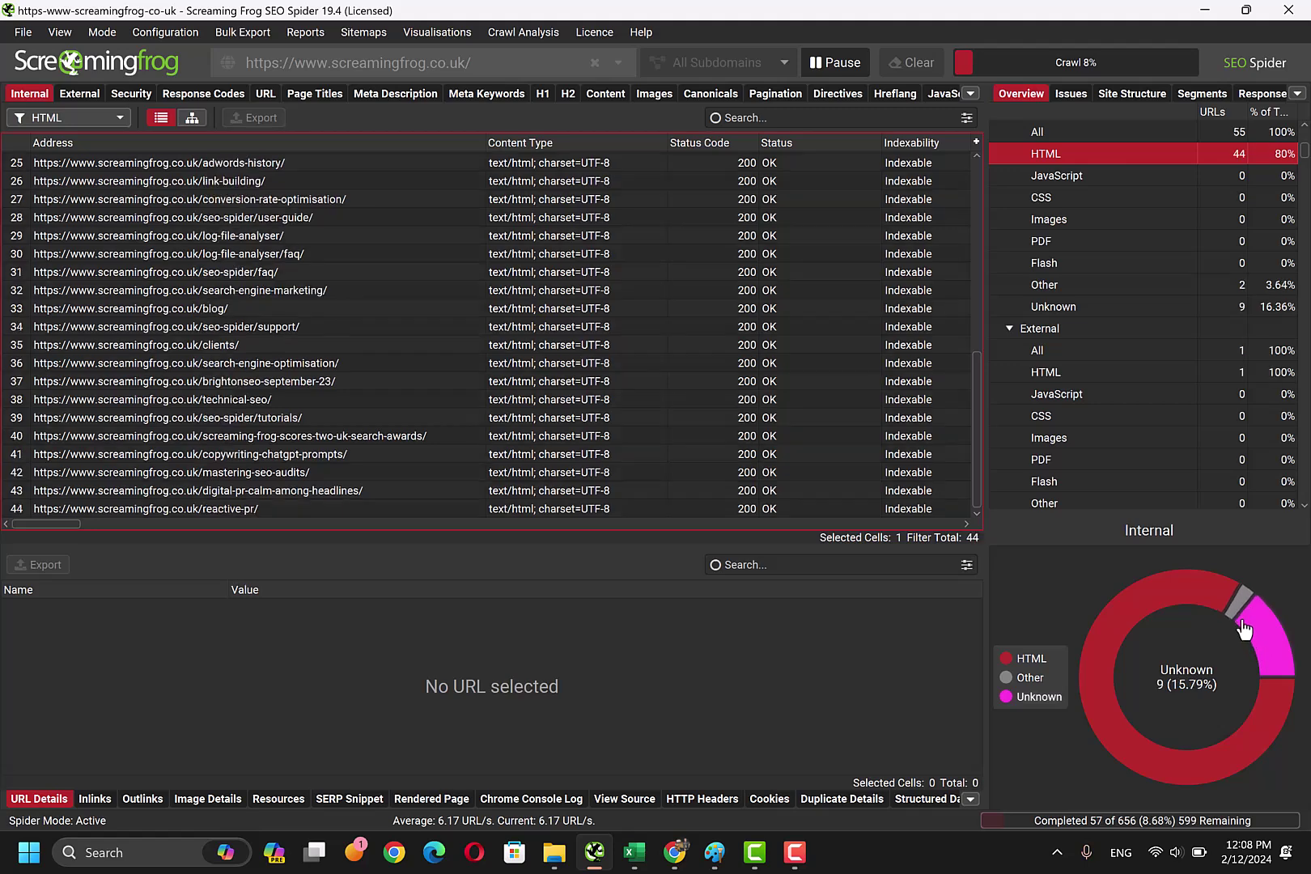
{"action": "left_click", "coordinate": [1221, 605]}
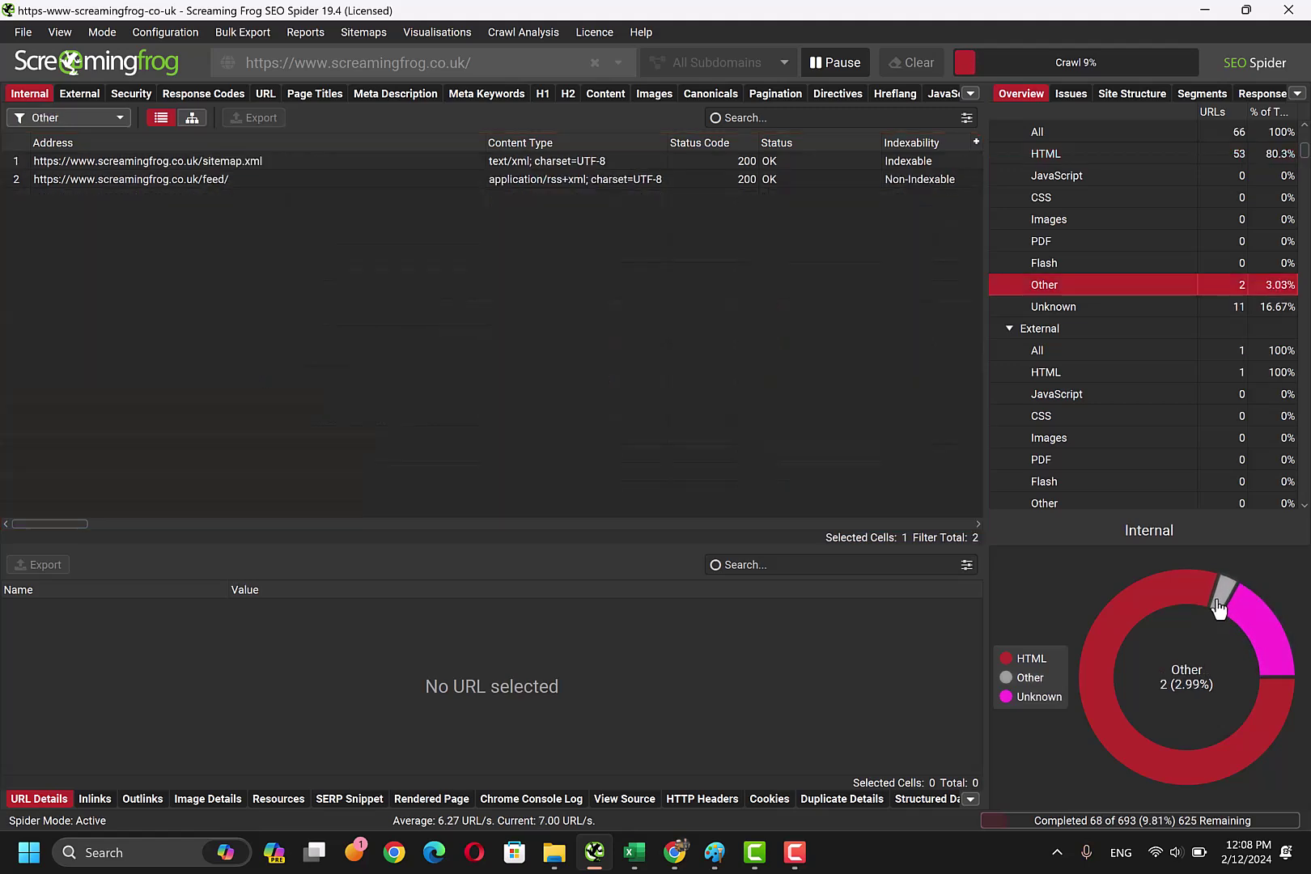
{"action": "left_click", "coordinate": [205, 161]}
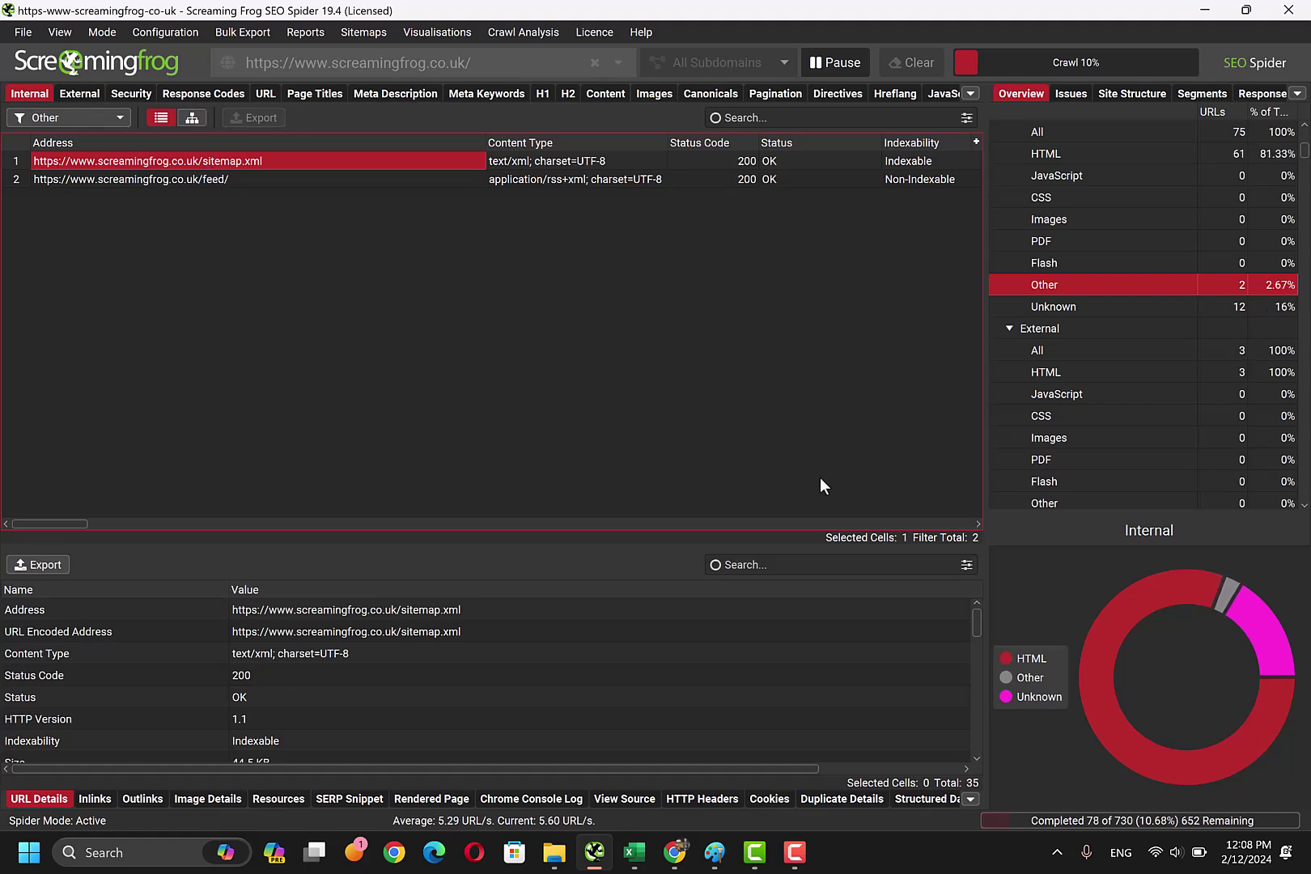
{"action": "left_click", "coordinate": [1261, 645]}
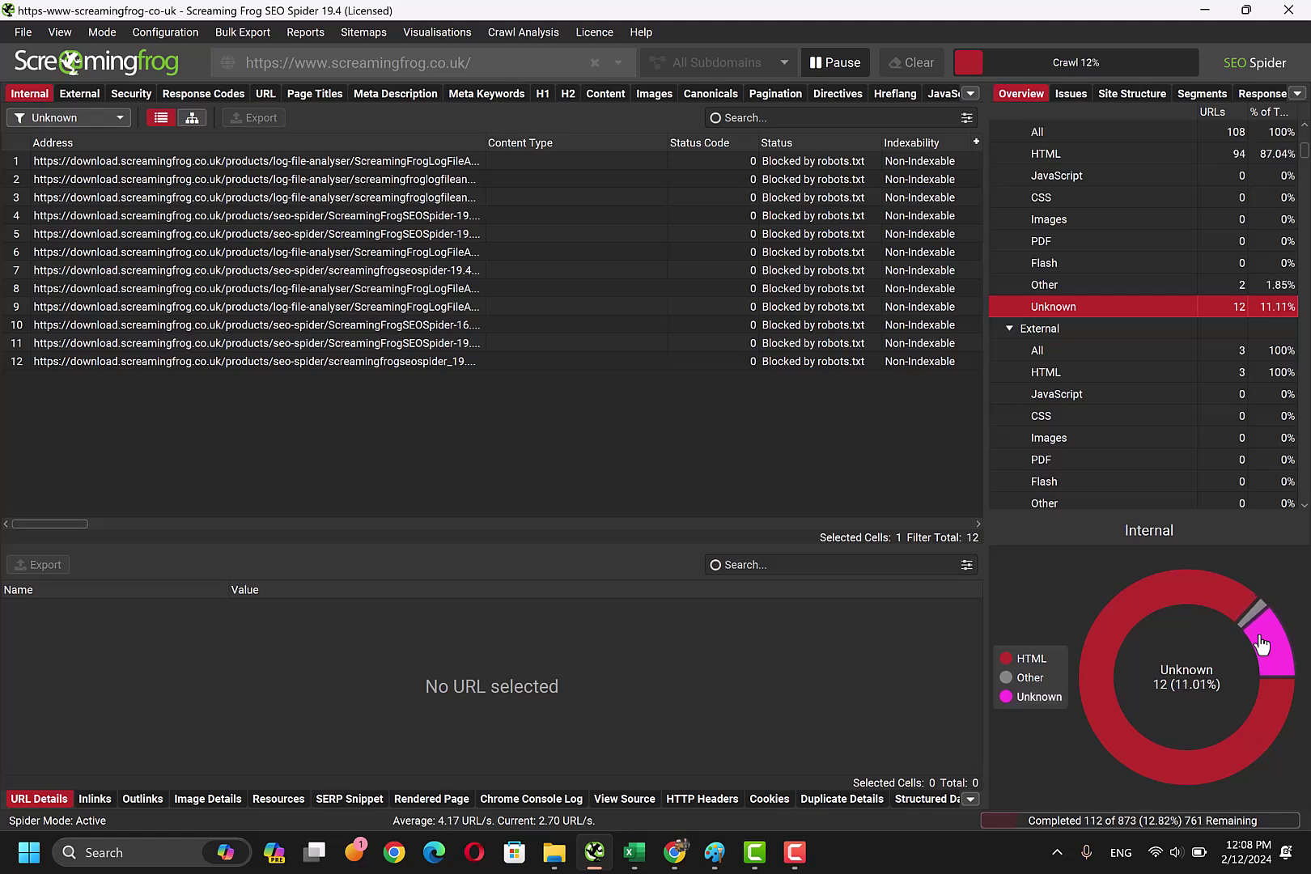
{"action": "mouse_move", "coordinate": [1255, 633]}
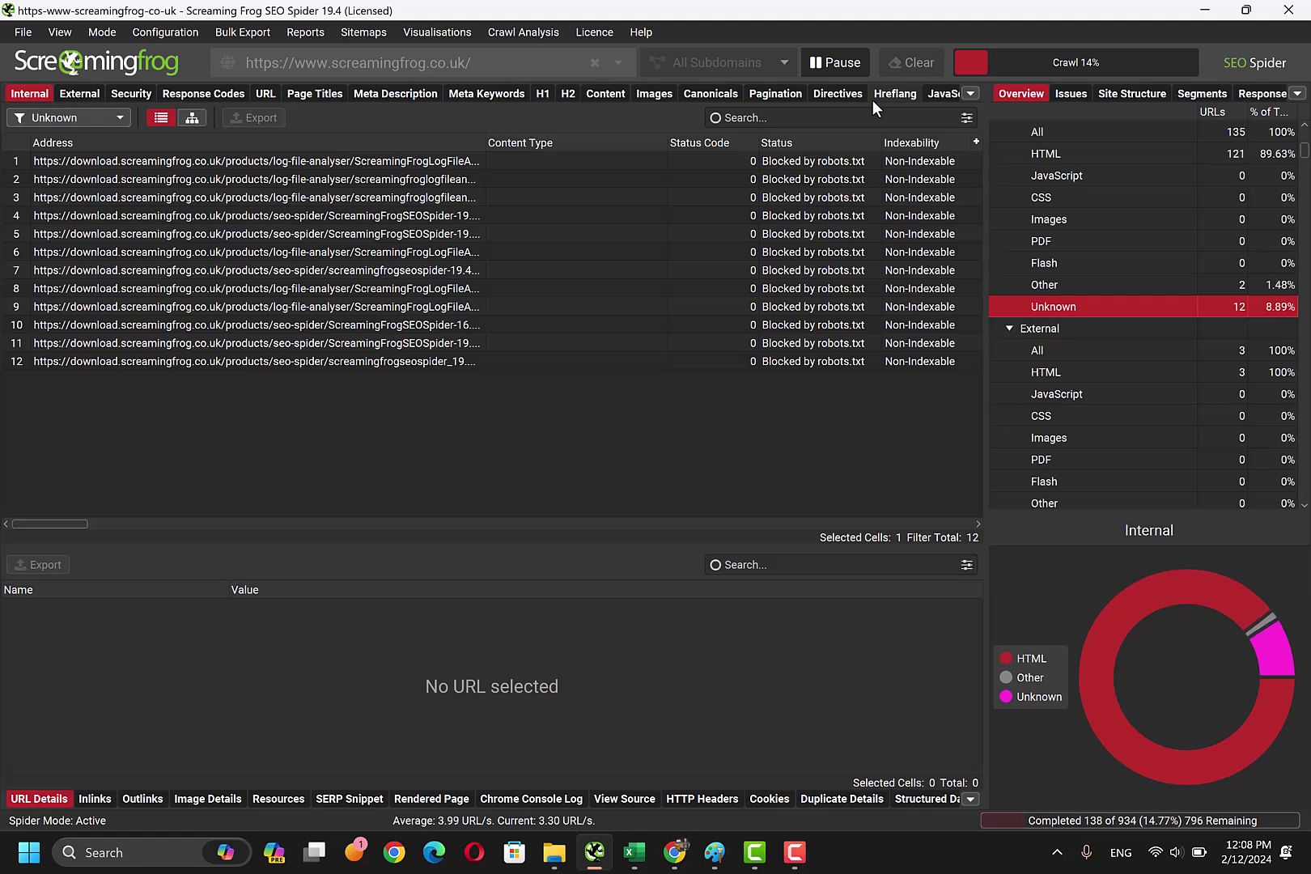
{"action": "left_click", "coordinate": [838, 63]}
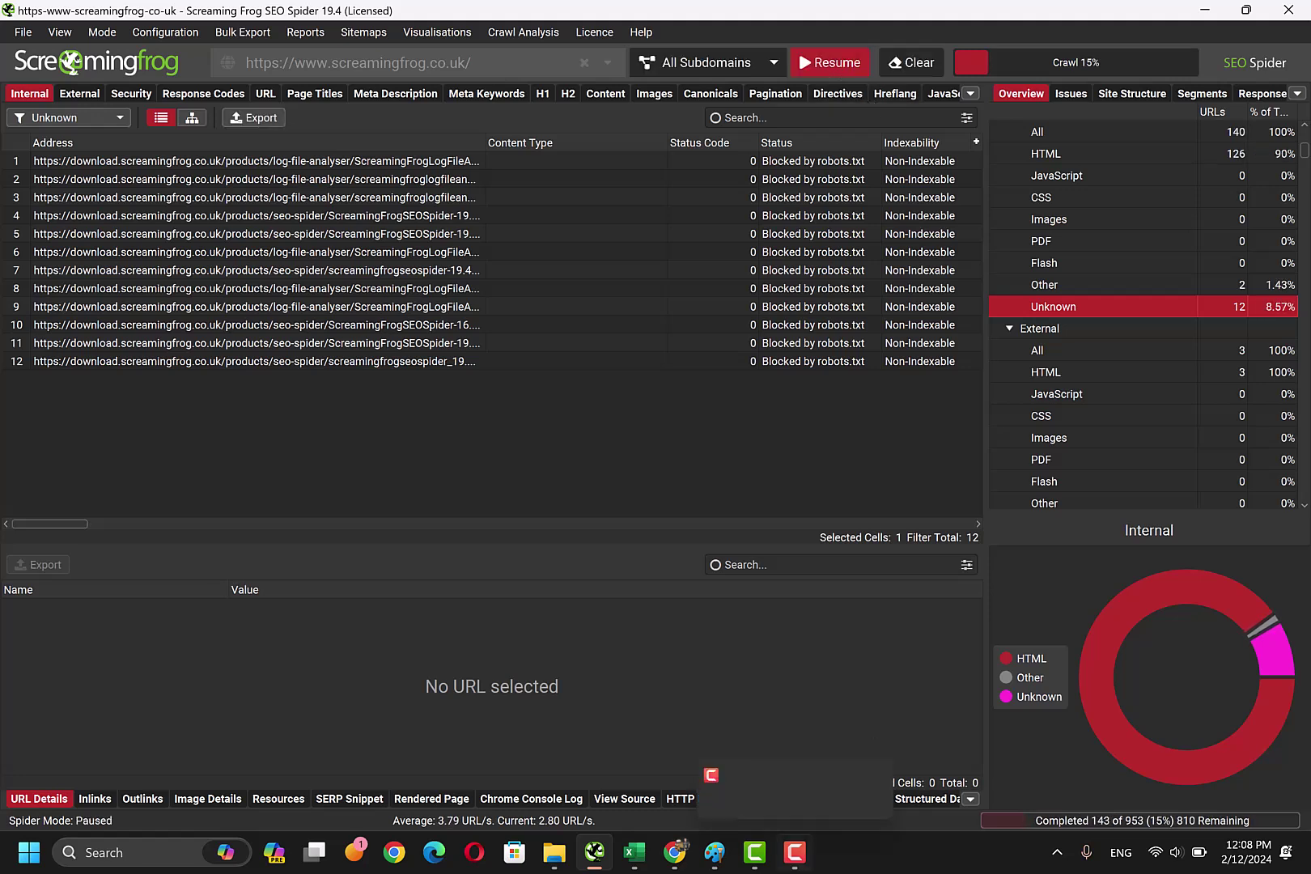